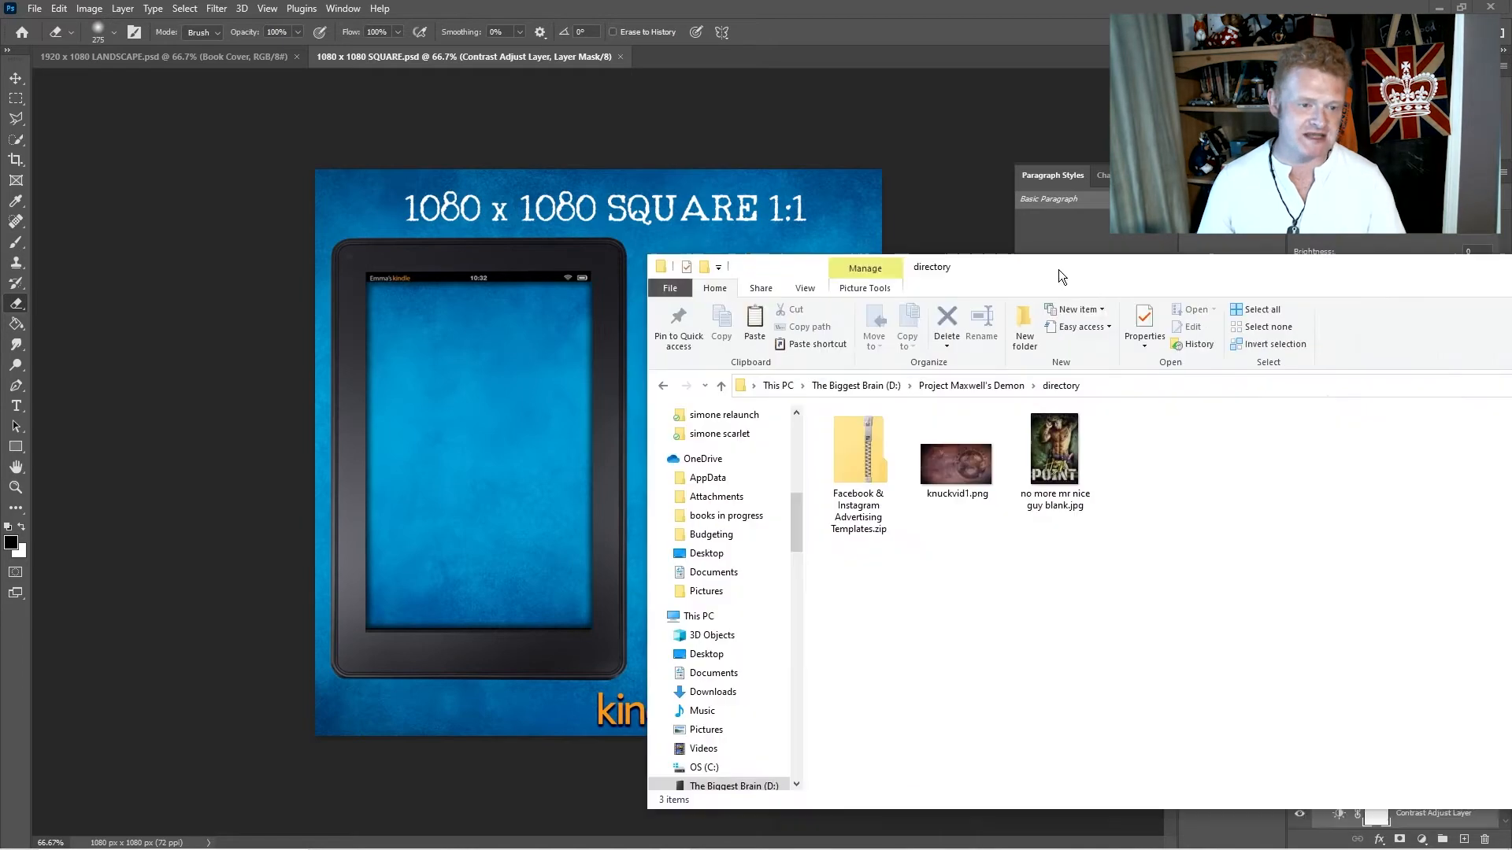
# - Examine the project folder's contents: the advertising templates archive, the knuckvid1.png background and the no more mr nice guy blank.jpg cover
pyautogui.moveTo(1058, 269); pyautogui.dragTo(914, 276)
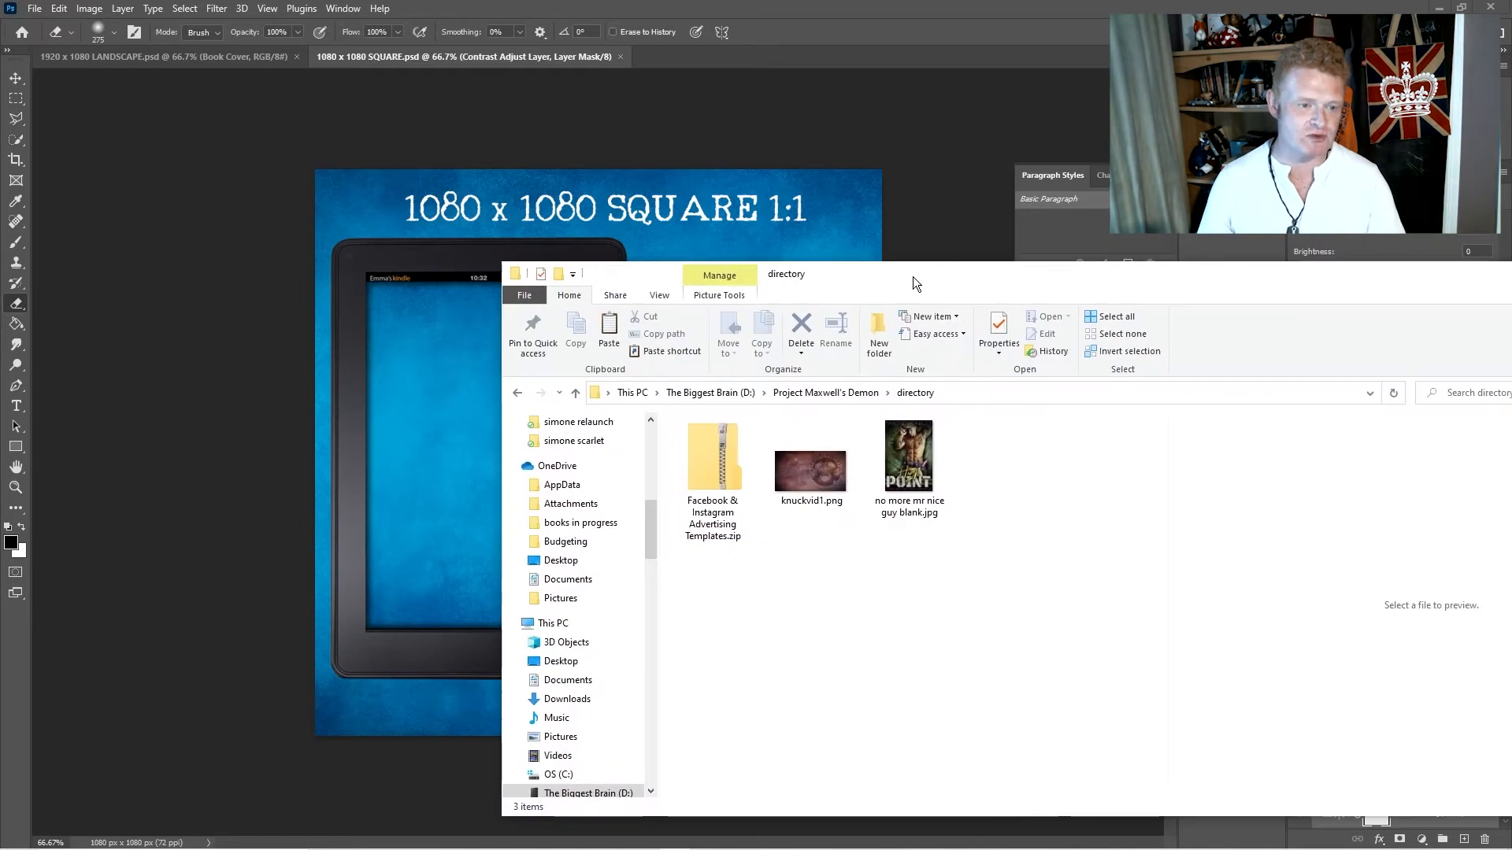
pyautogui.click(716, 461)
pyautogui.click(717, 458)
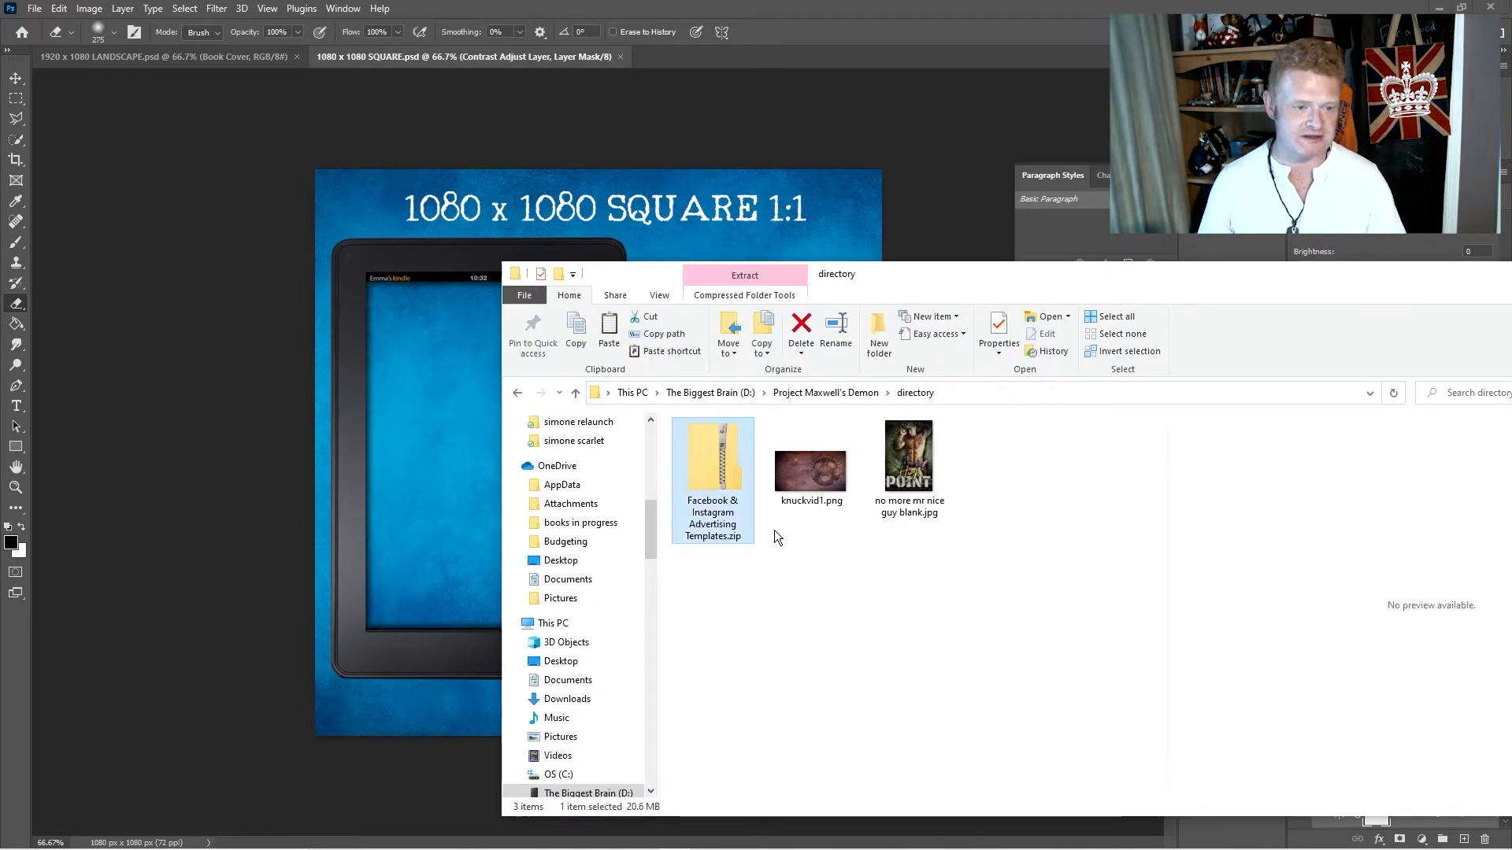
pyautogui.doubleClick(712, 461)
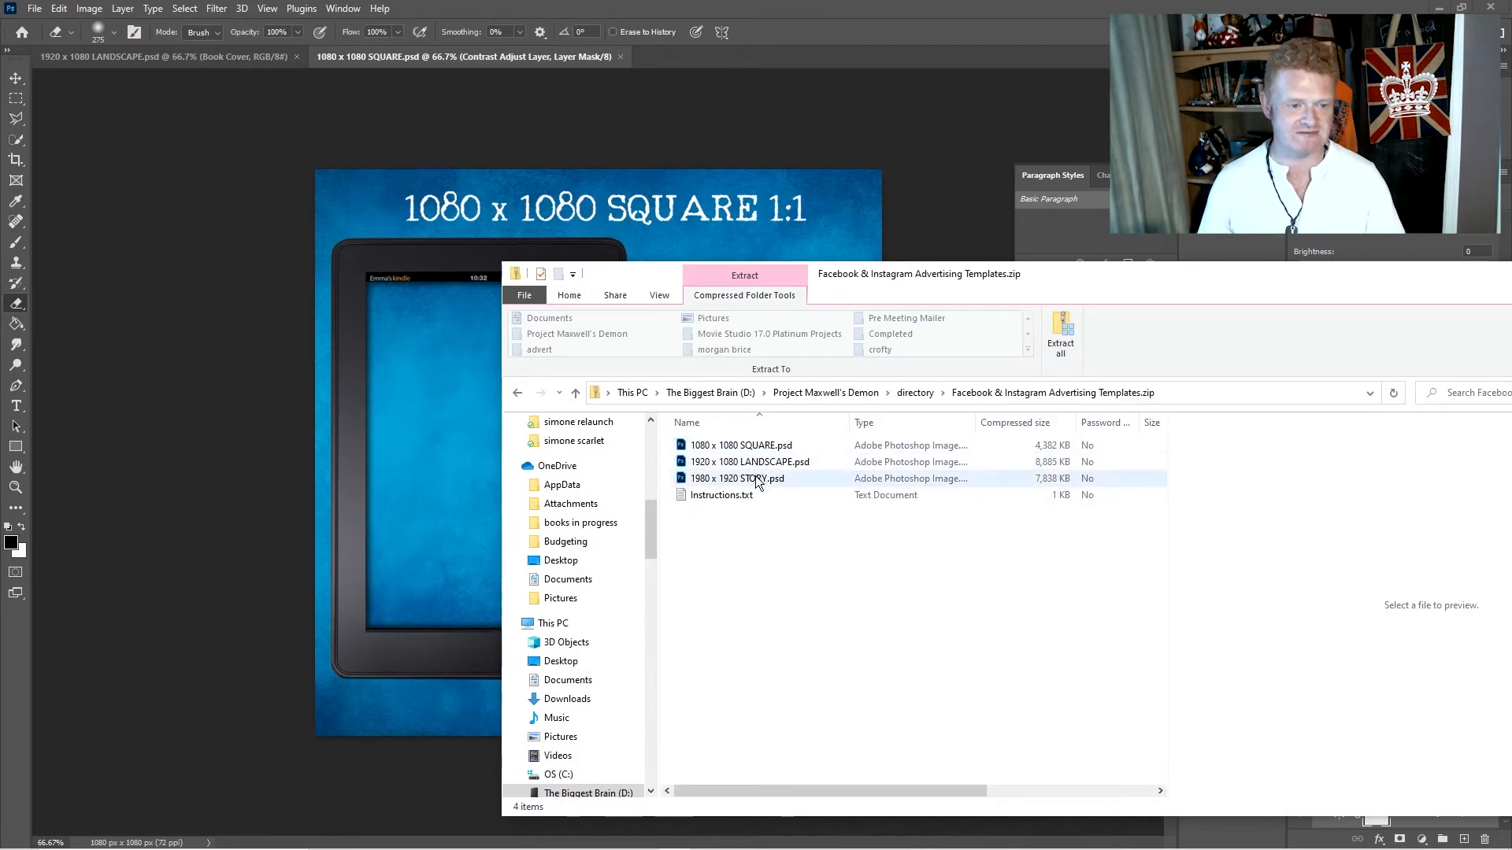
pyautogui.click(518, 392)
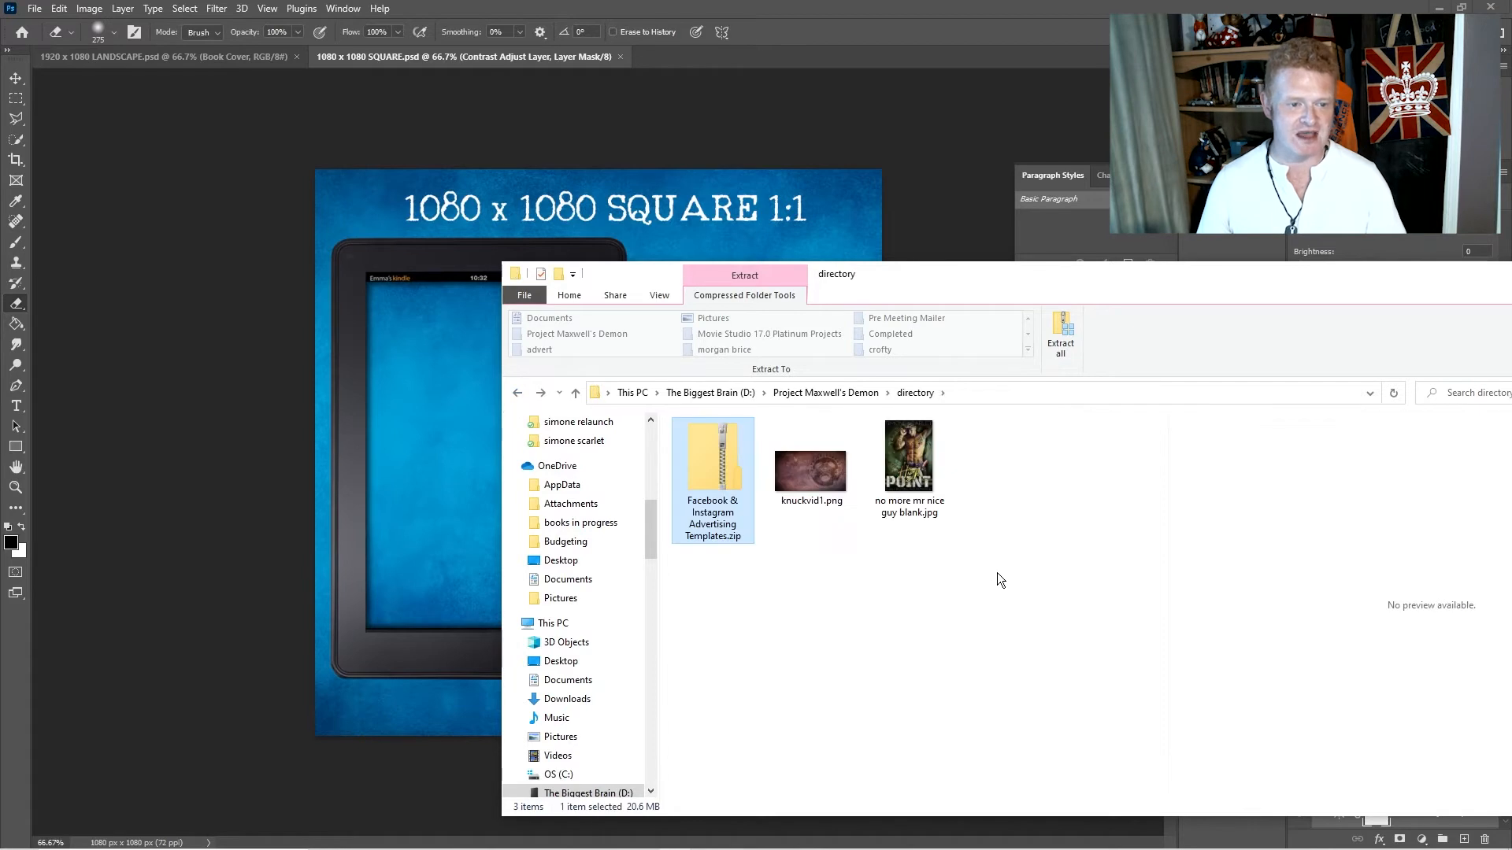
pyautogui.click(852, 557)
pyautogui.click(818, 470)
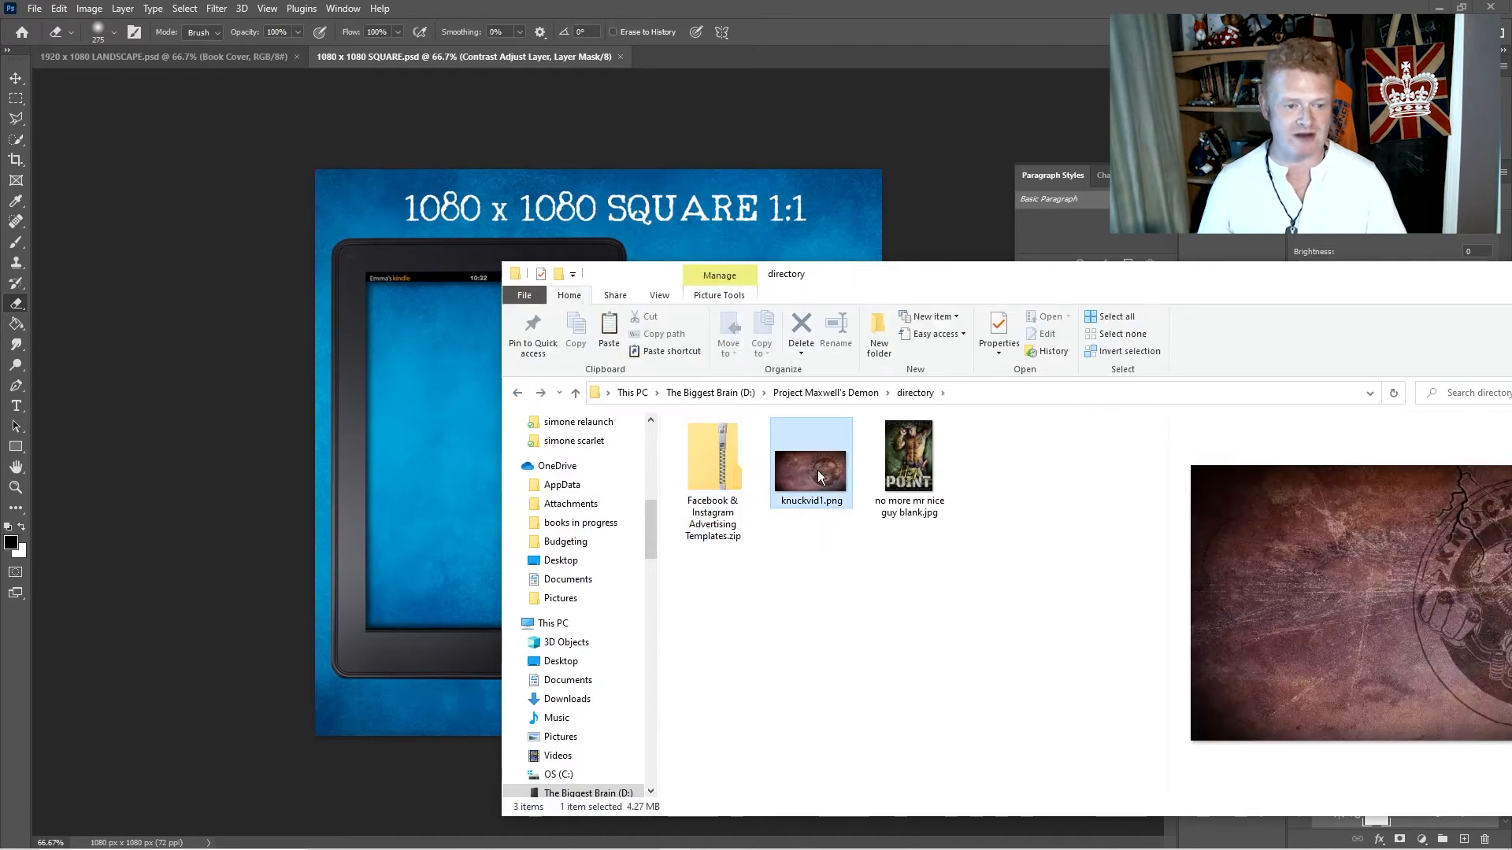
pyautogui.moveTo(1189, 277); pyautogui.dragTo(909, 249)
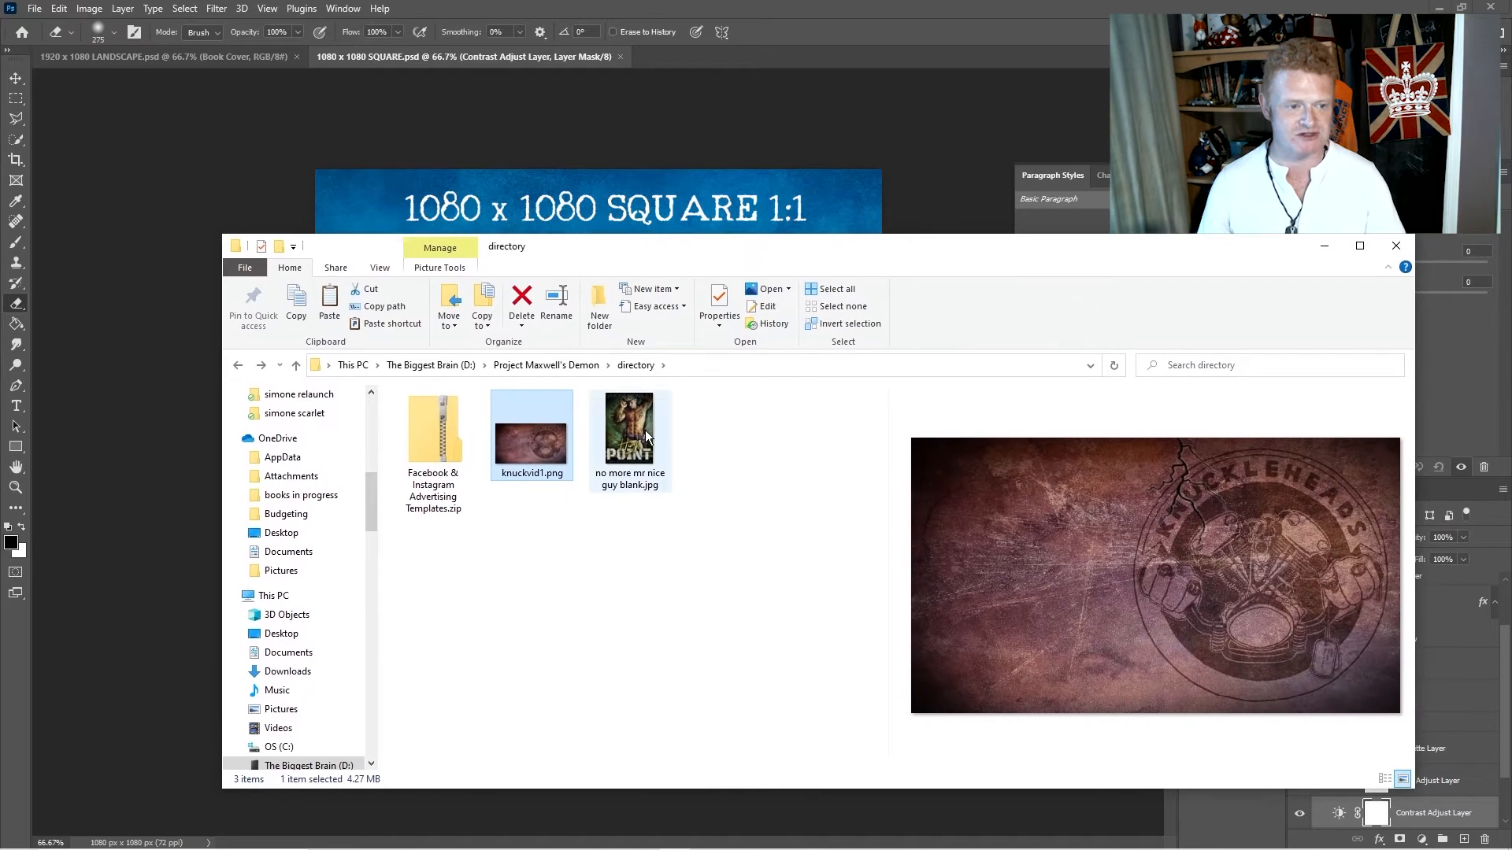
pyautogui.click(645, 430)
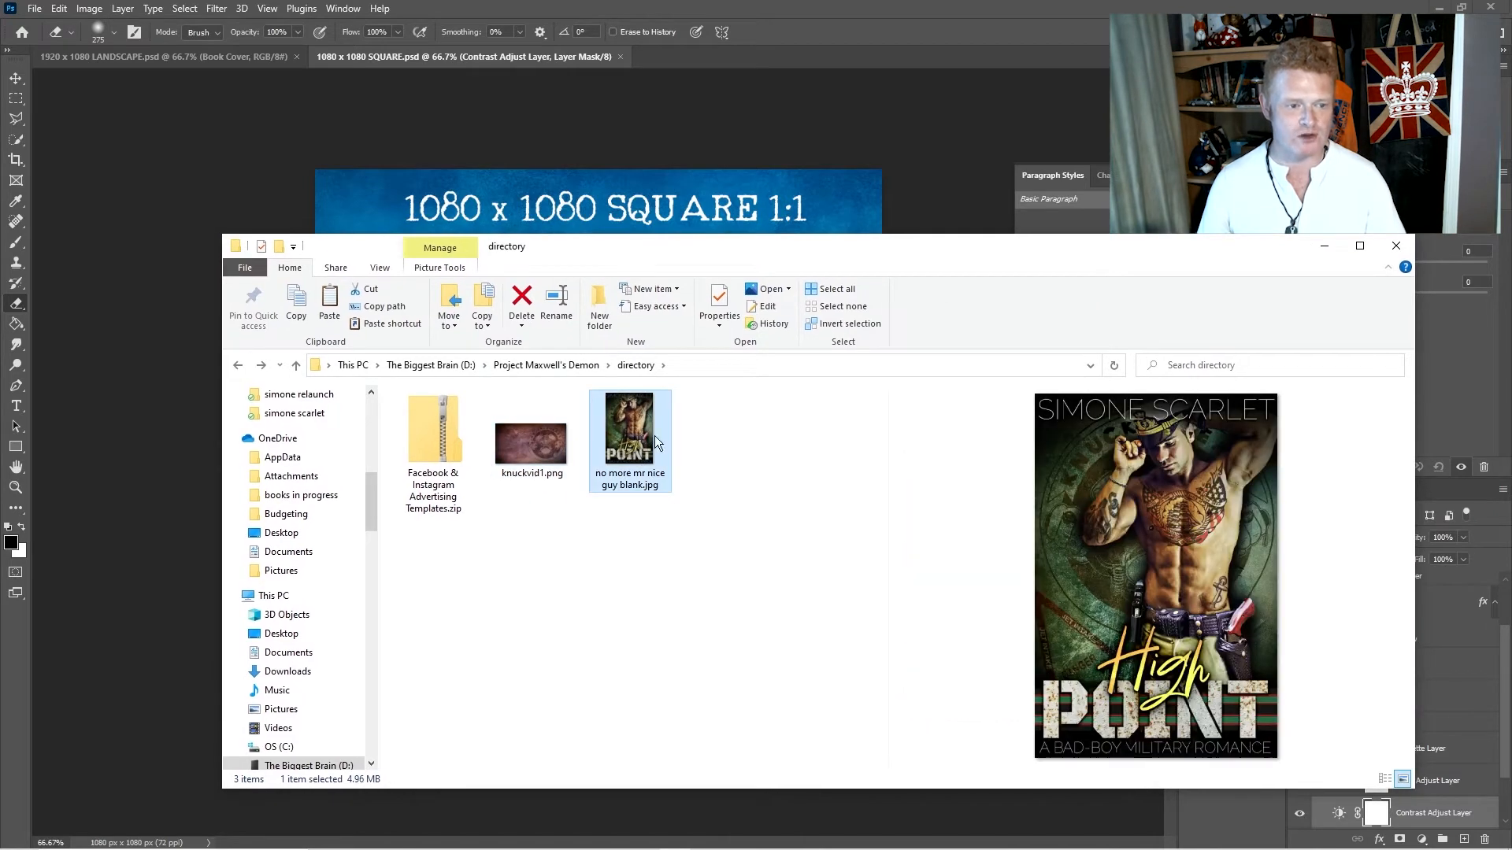
pyautogui.moveTo(820, 249); pyautogui.dragTo(1192, 232)
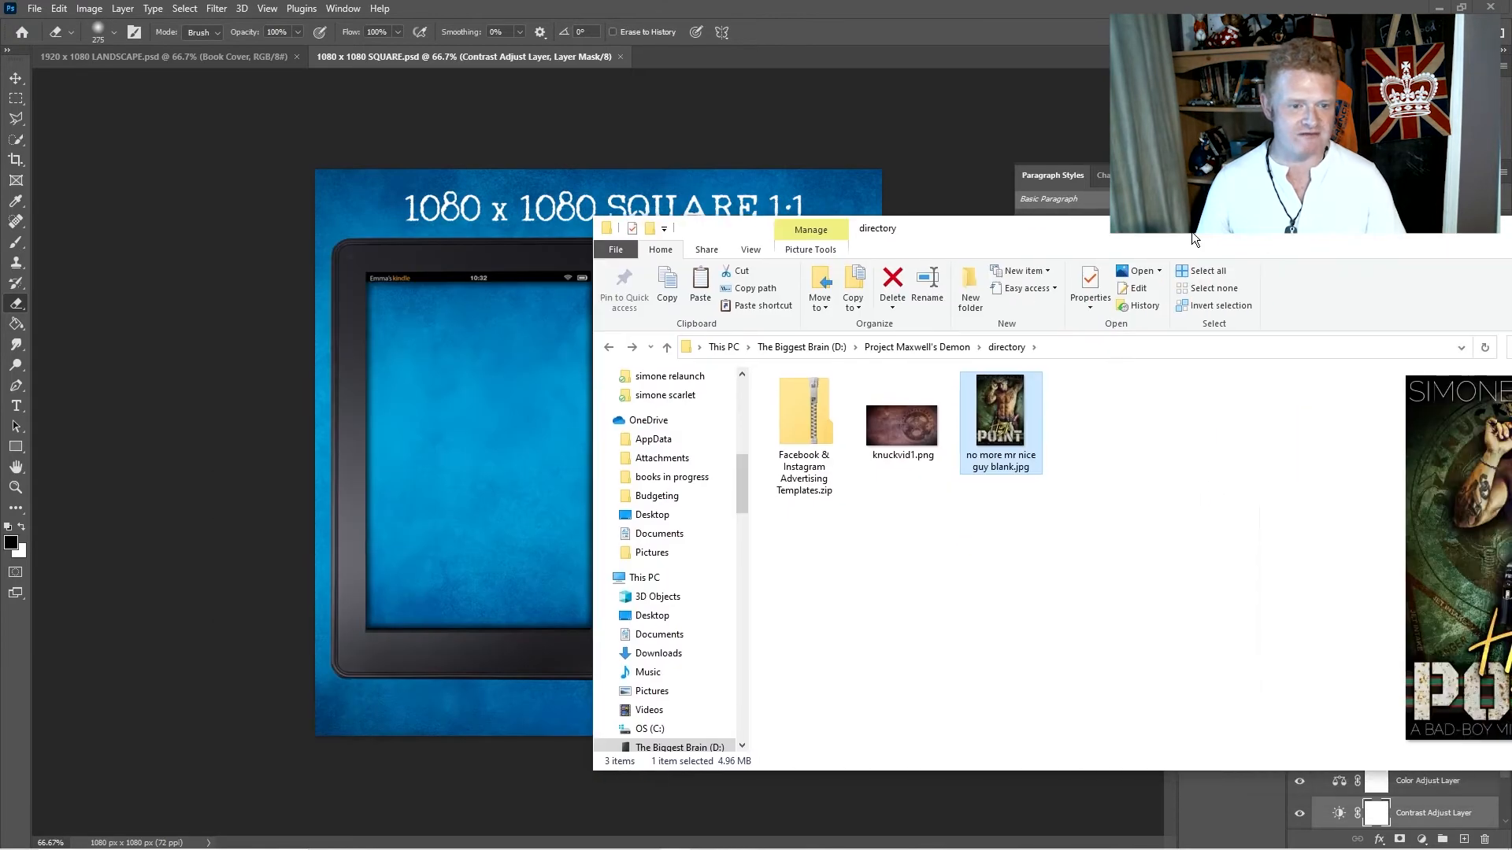
# - Open 1920 x 1080 LANDSCAPE.psd from the Facebook & Instagram Advertising Templates.zip archive in Photoshop
pyautogui.doubleClick(808, 437)
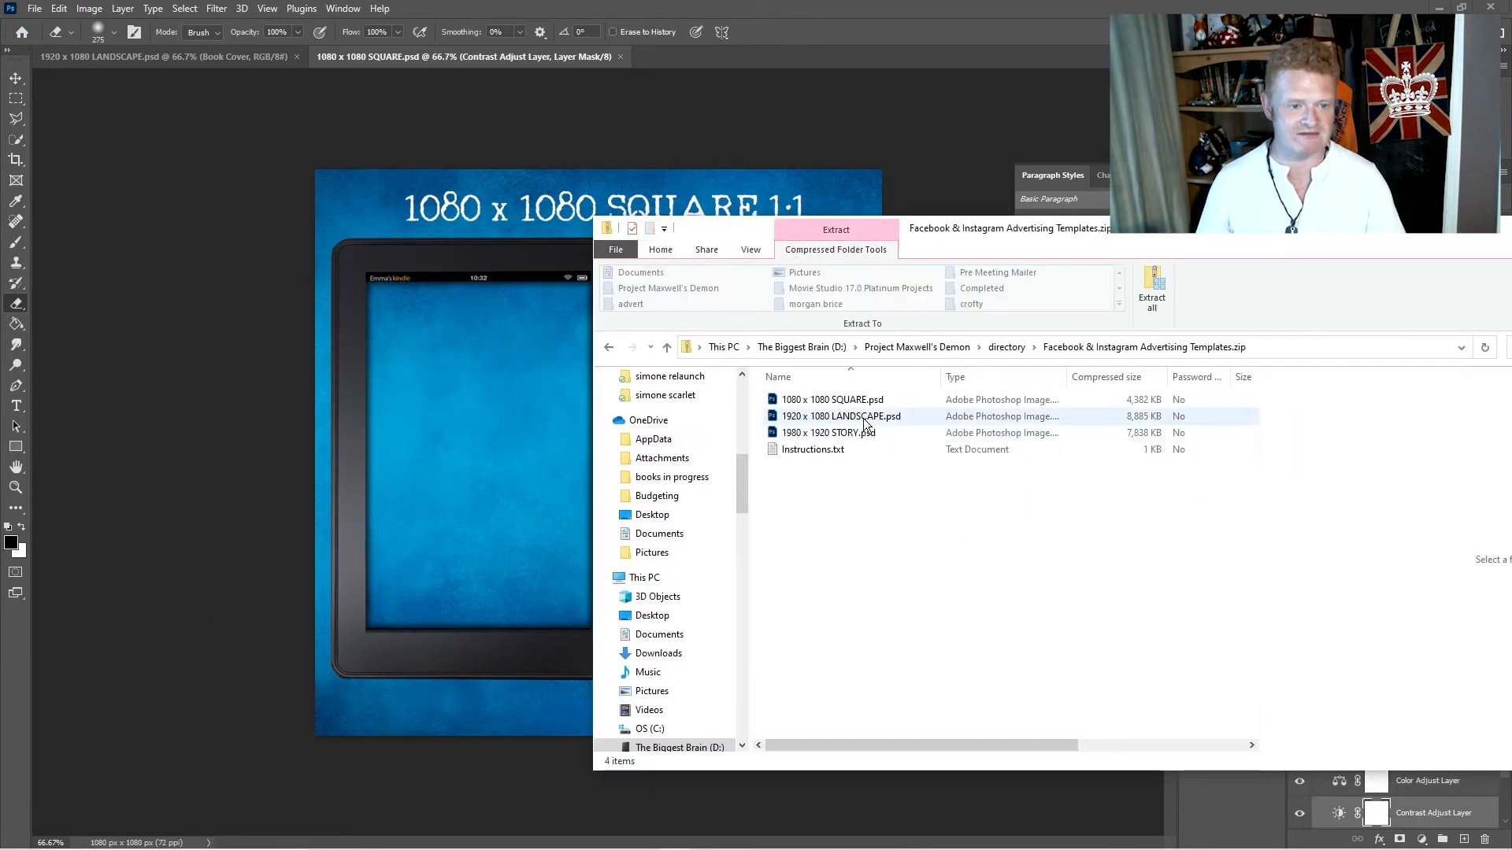
pyautogui.click(850, 423)
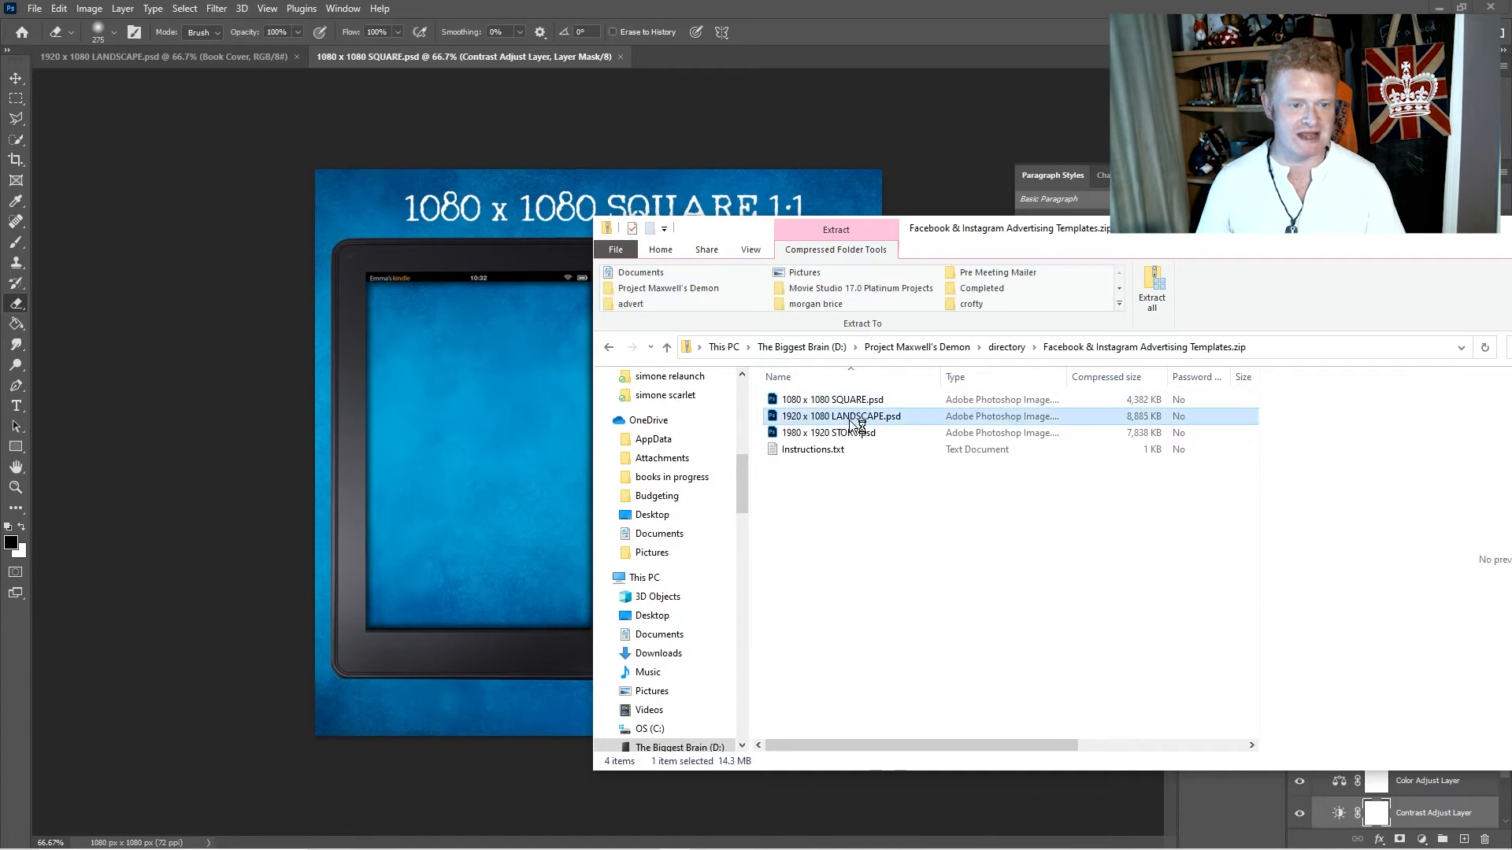
pyautogui.doubleClick(851, 424)
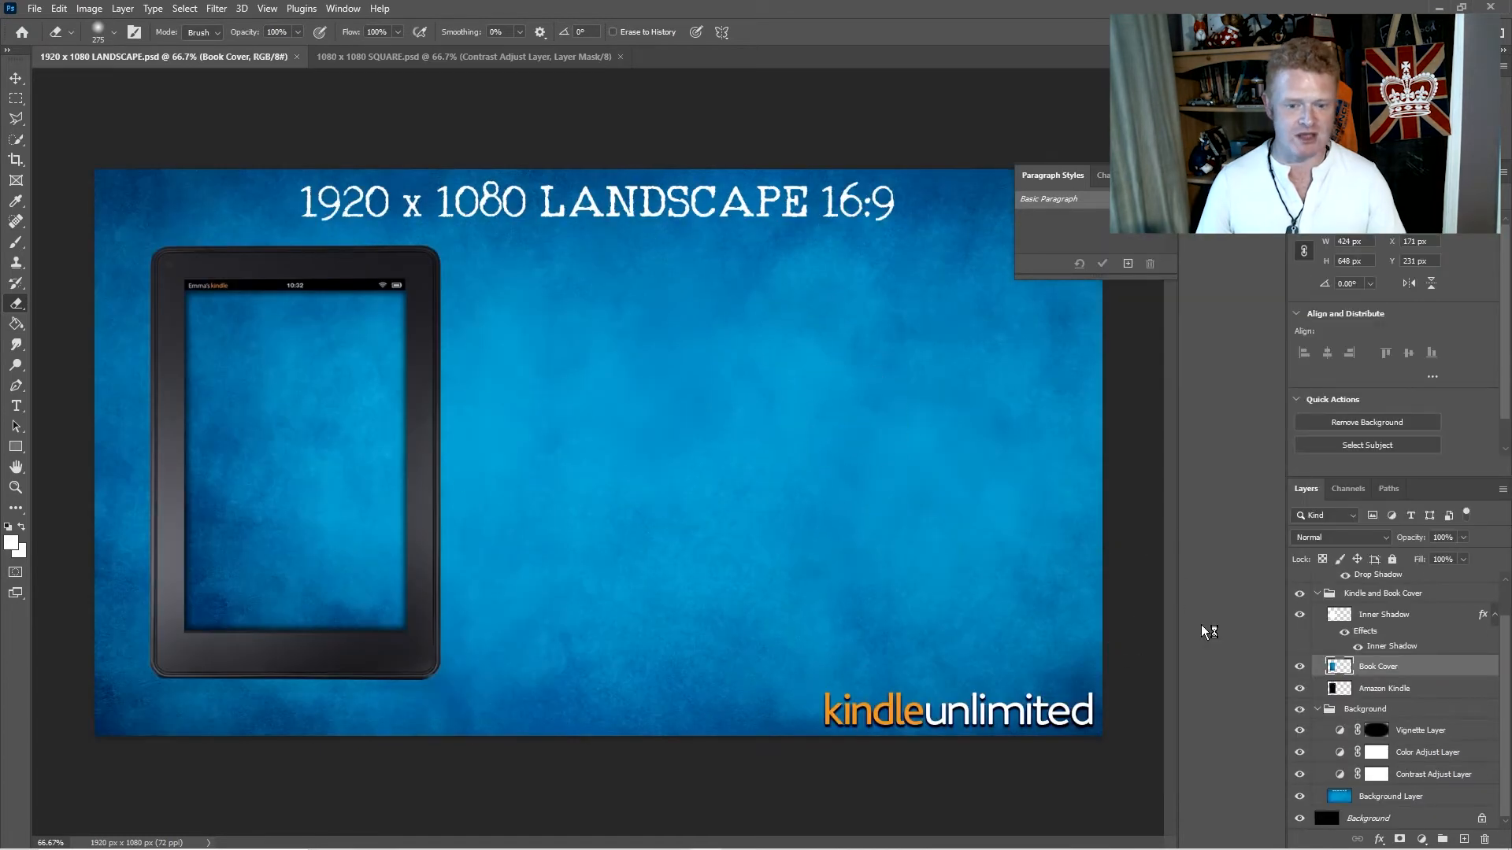
# - Examine the landscape template's layer structure, including the layers inside the Kindle and Book Cover group and the Background group
pyautogui.click(1318, 708)
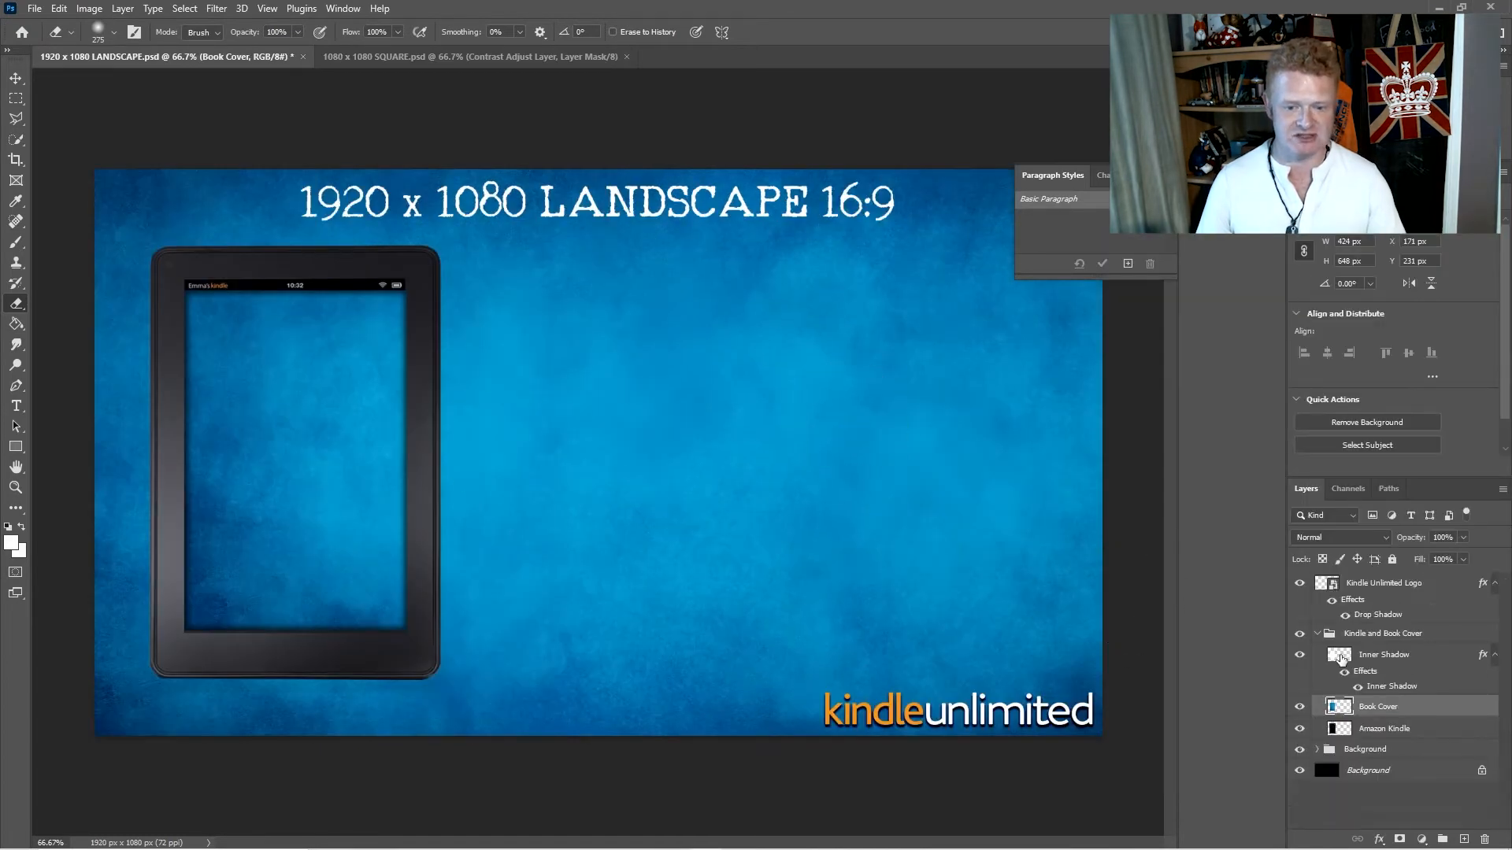
pyautogui.click(1317, 633)
pyautogui.click(1327, 636)
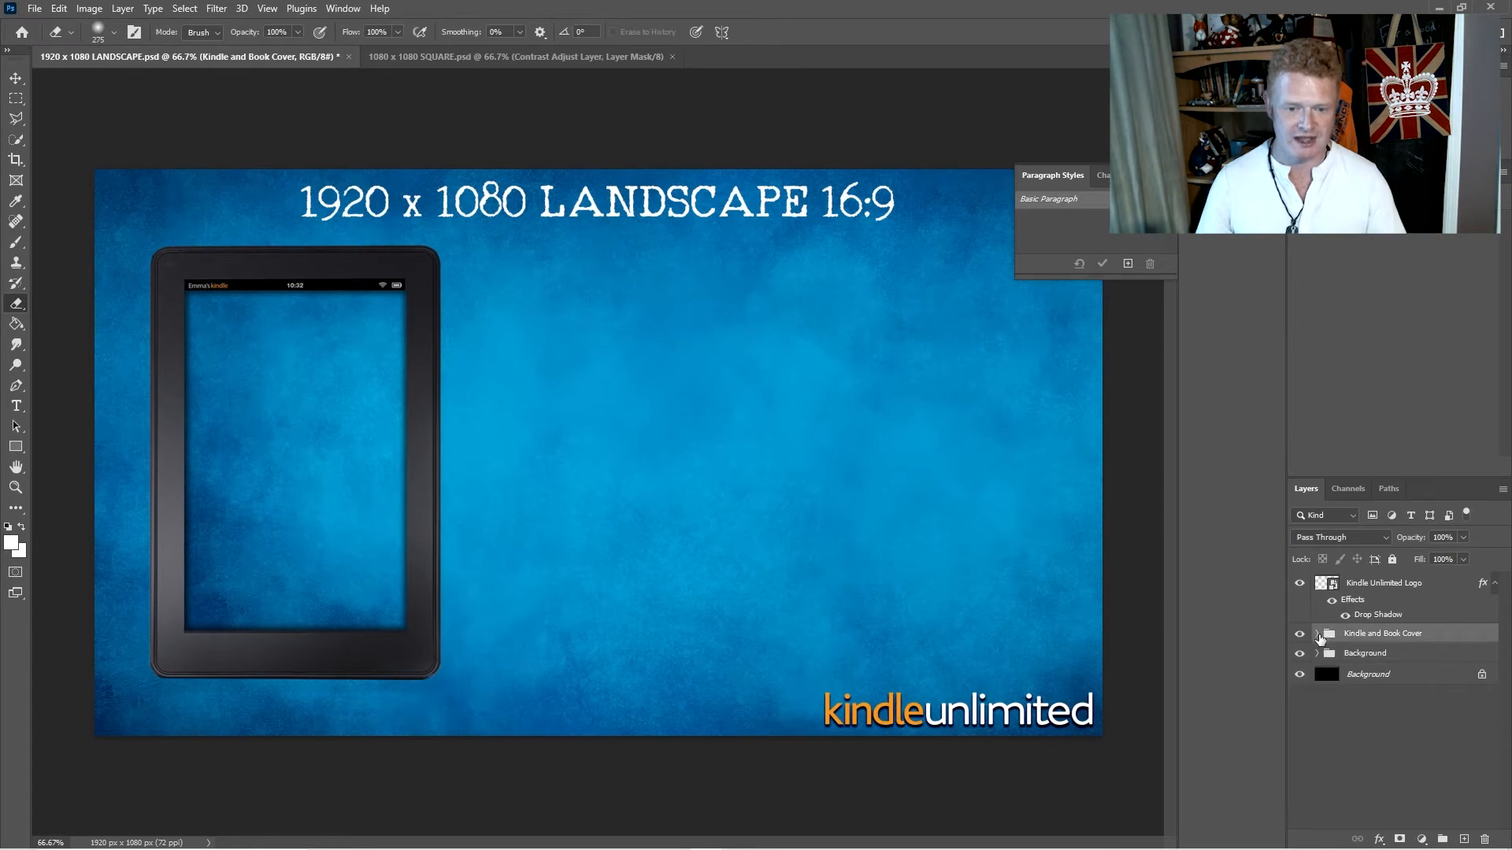
pyautogui.click(1317, 635)
pyautogui.click(1391, 659)
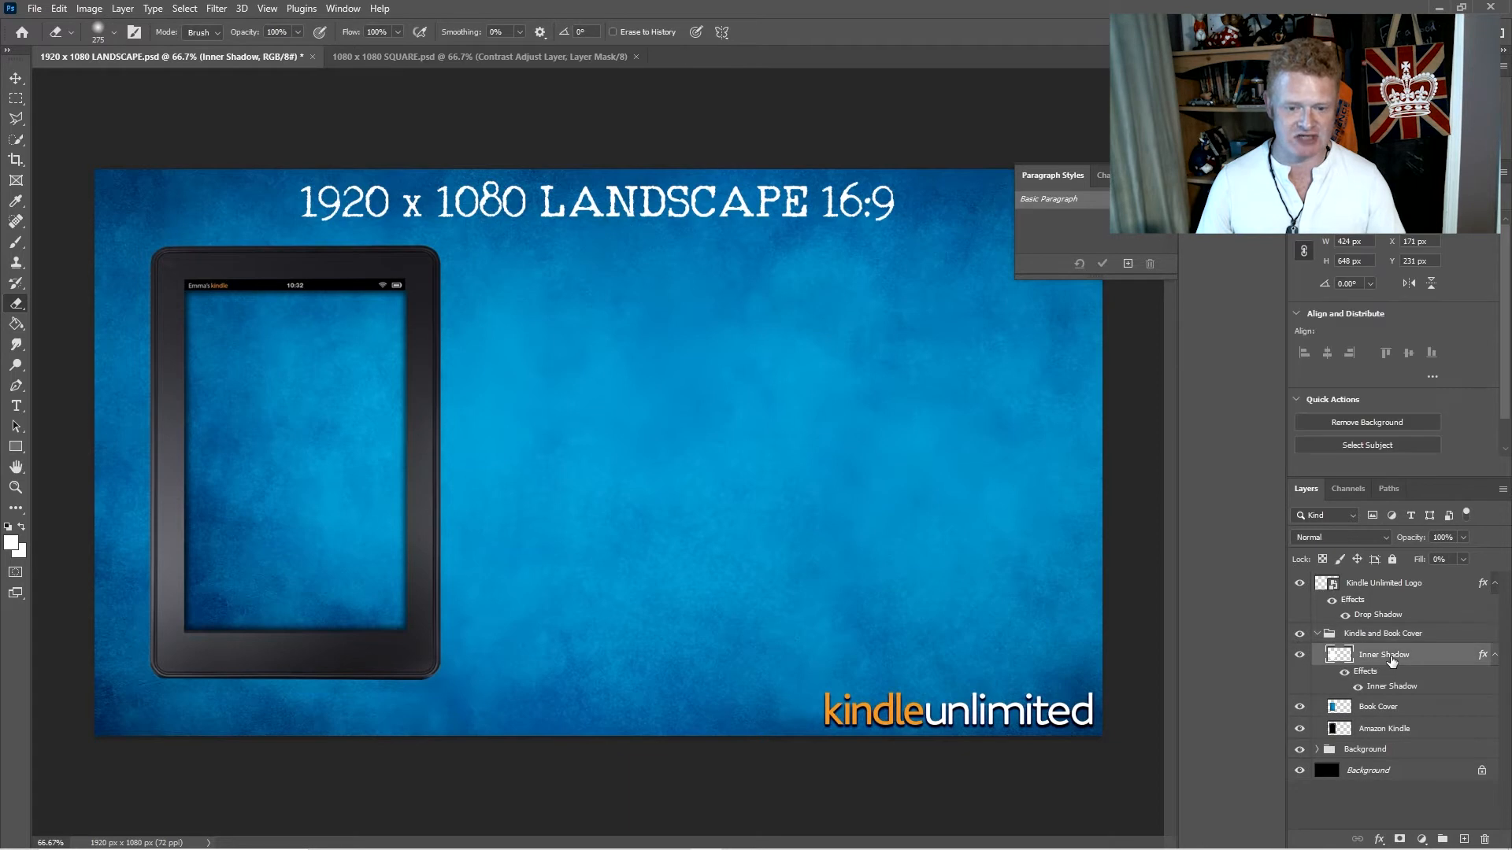
pyautogui.click(1399, 711)
pyautogui.click(1409, 735)
pyautogui.click(1318, 750)
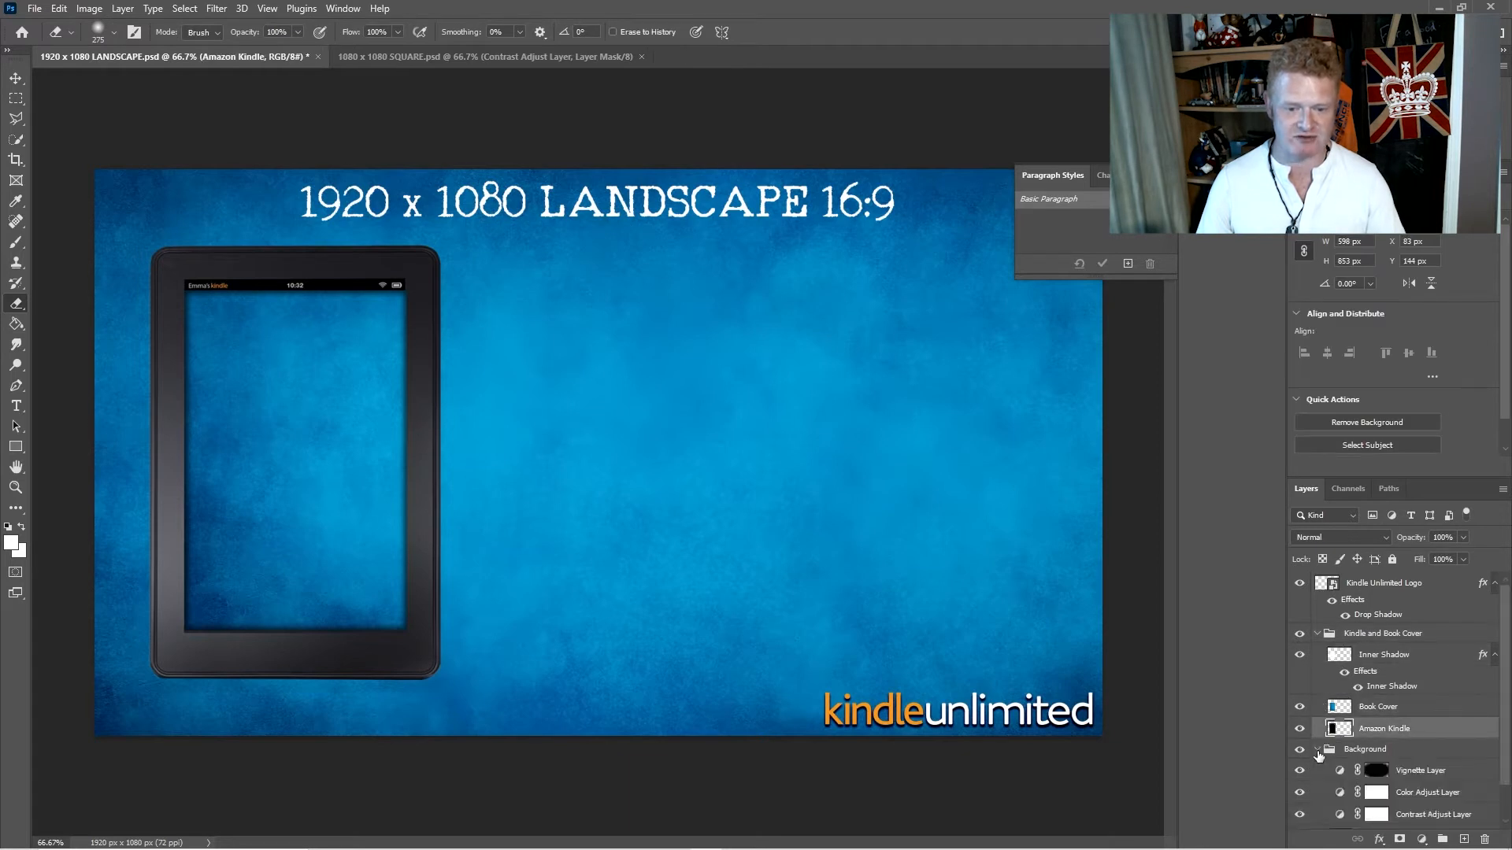
pyautogui.scroll(-2, 1339, 753)
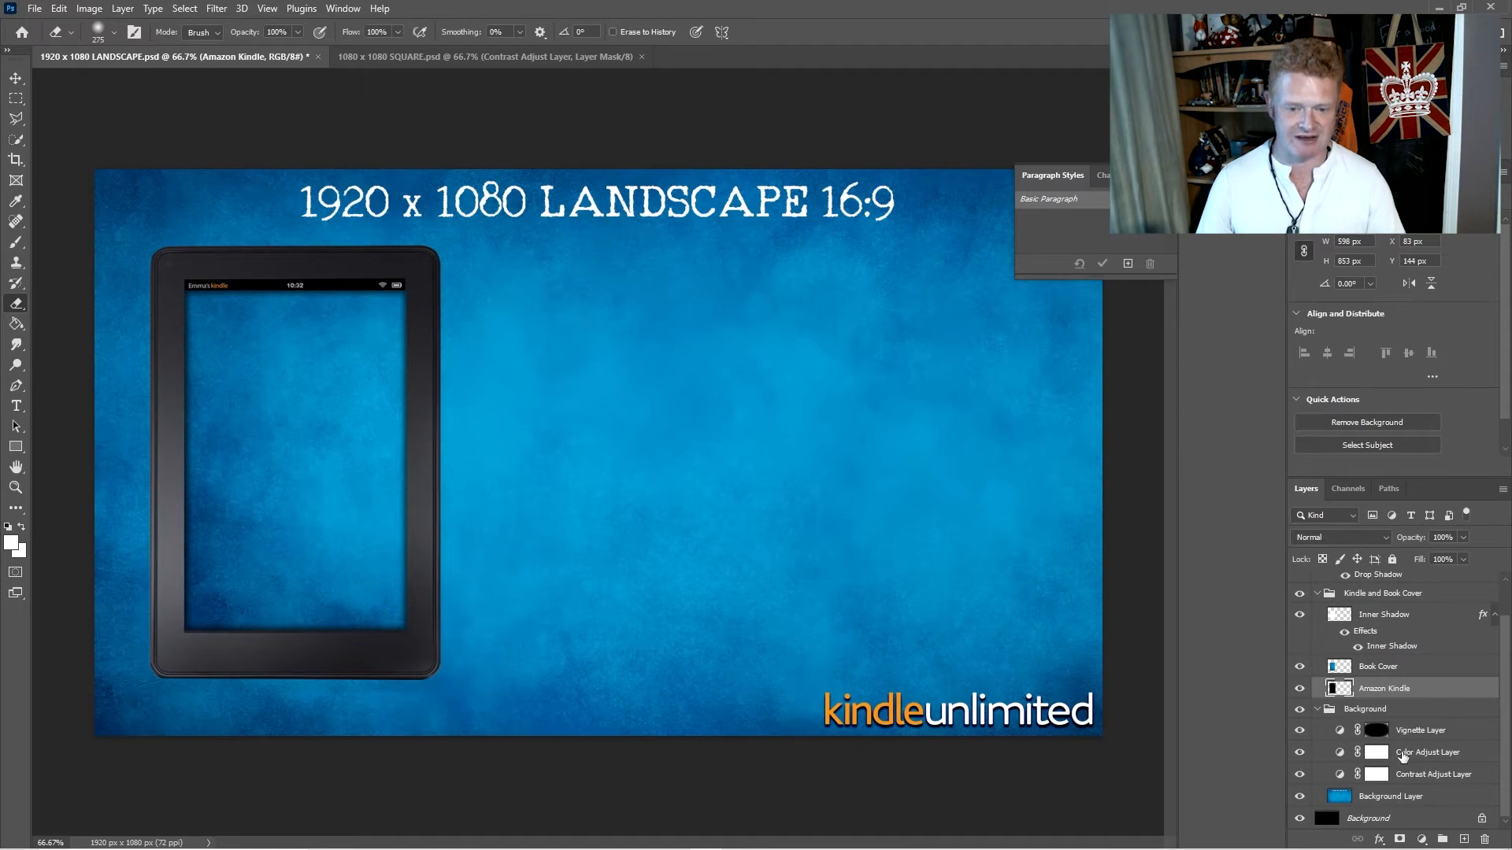
pyautogui.scroll(2, 1391, 726)
# - Place no more mr nice guy blank.jpg from the project folder into the landscape document directly above the Book Cover layer
pyautogui.click(1394, 708)
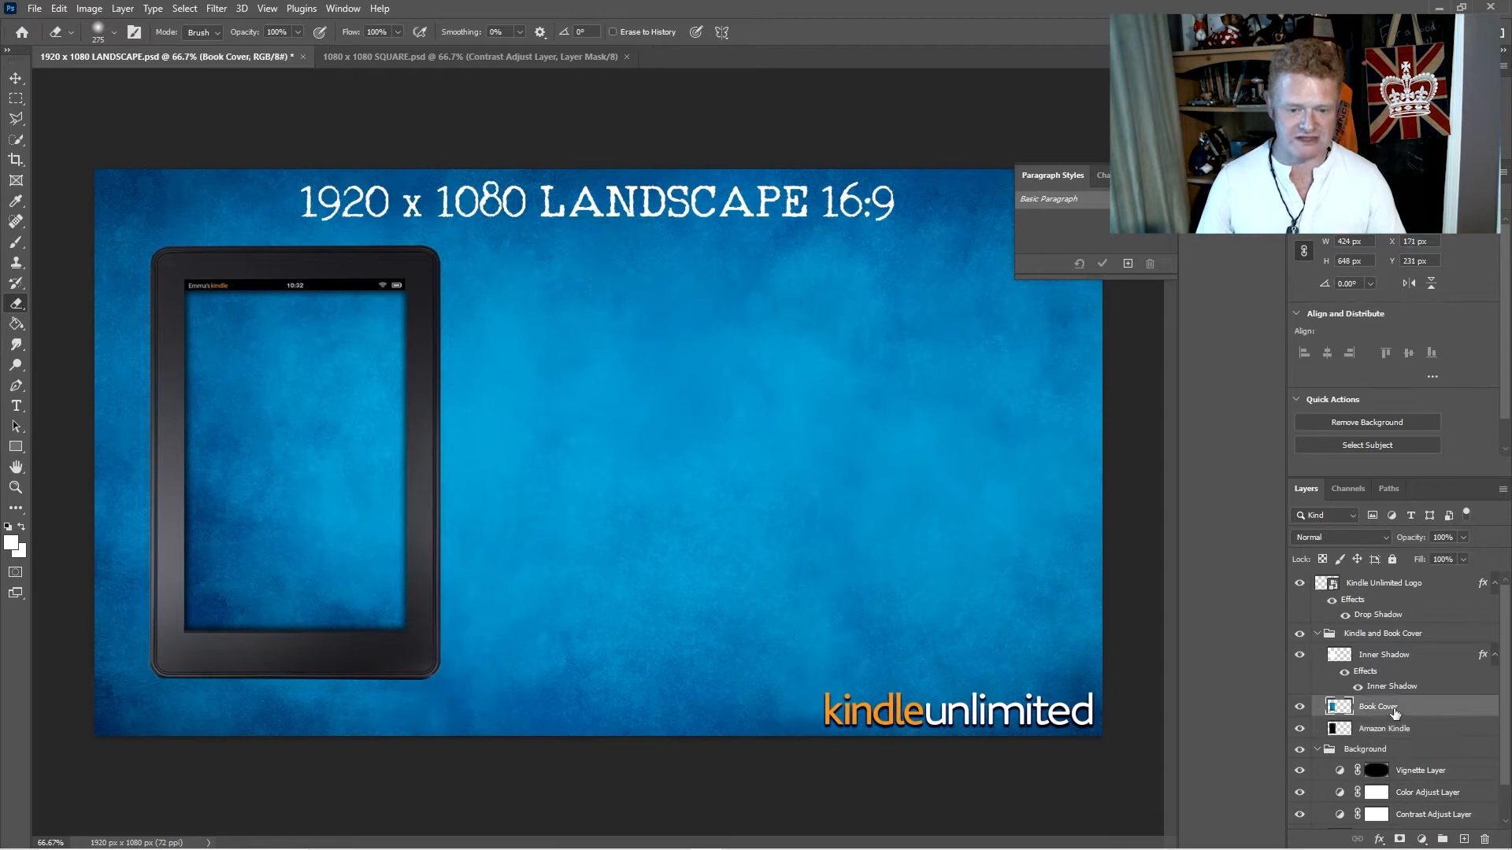
pyautogui.moveTo(1511, 240); pyautogui.dragTo(1482, 218)
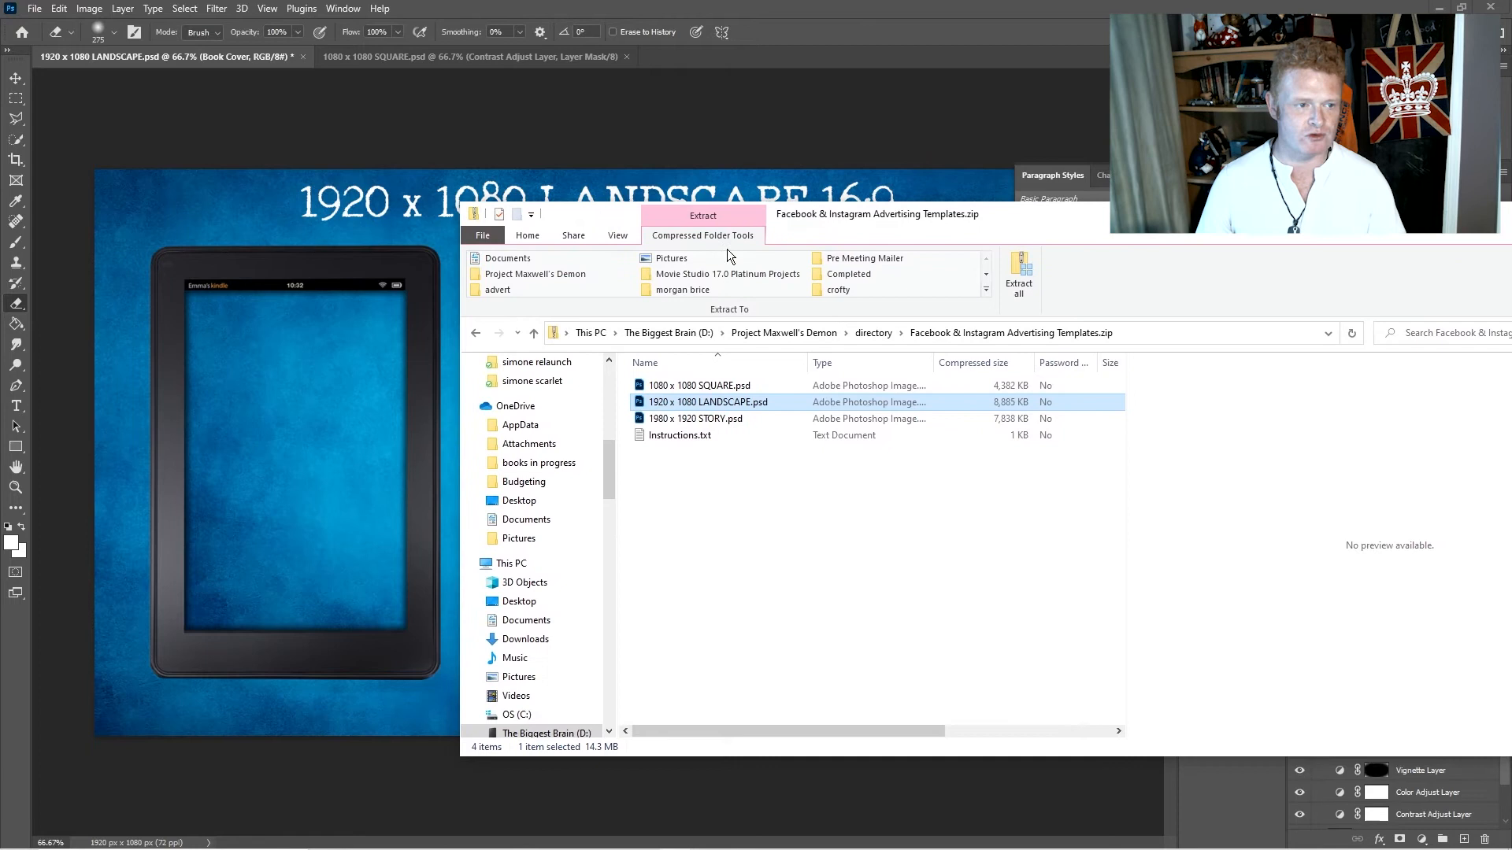
pyautogui.click(476, 332)
pyautogui.moveTo(879, 406); pyautogui.dragTo(336, 474)
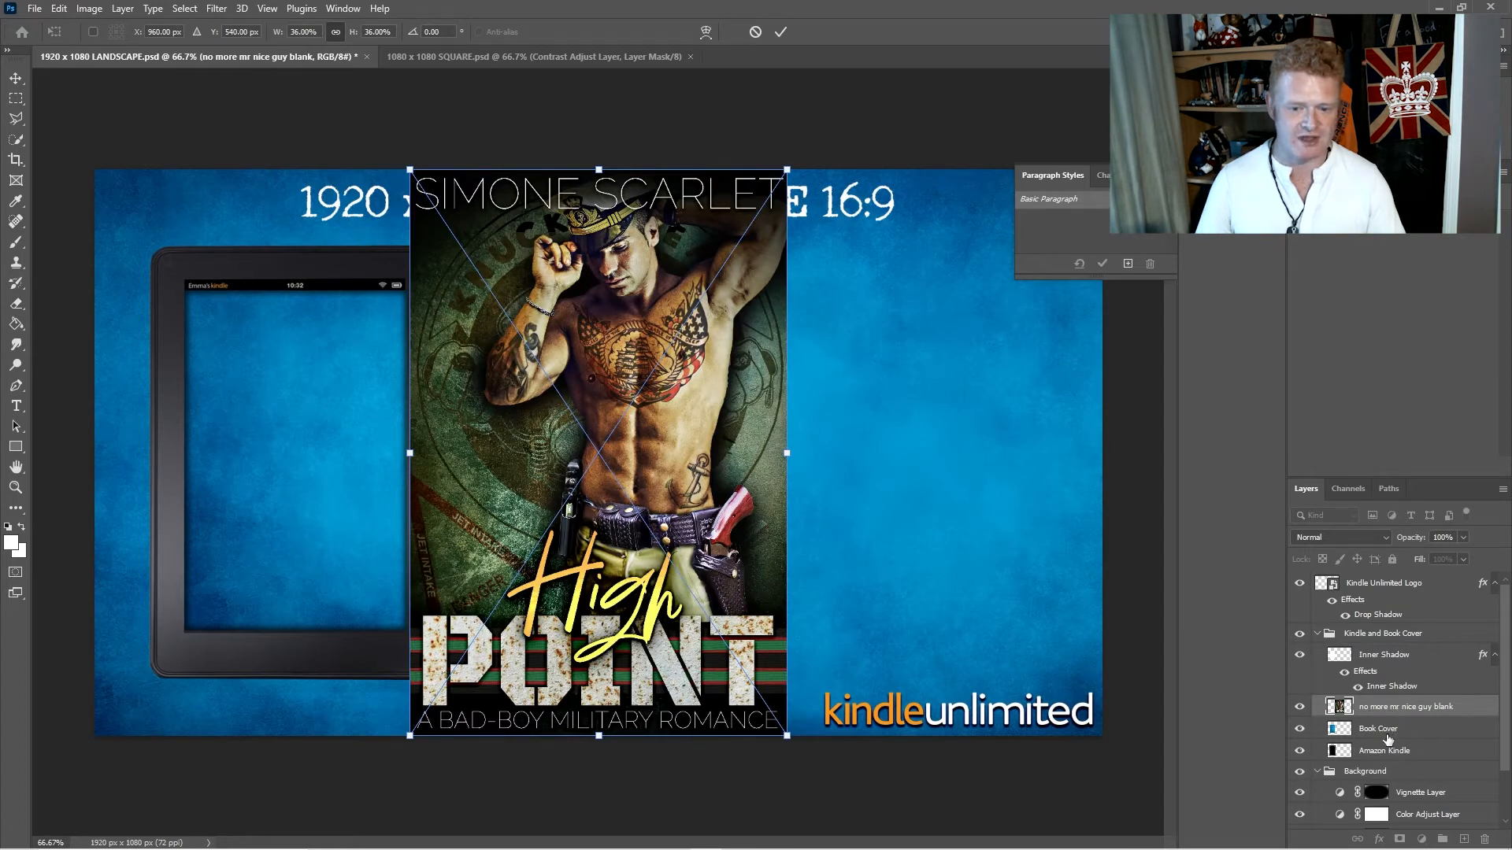
# - Move and scale the placed cover to fill the Kindle screen, about 424 x 649 px at X 171, Y 230 px
pyautogui.moveTo(486, 367); pyautogui.dragTo(365, 311)
pyautogui.moveTo(561, 207); pyautogui.dragTo(471, 335)
pyautogui.moveTo(310, 377); pyautogui.dragTo(312, 324)
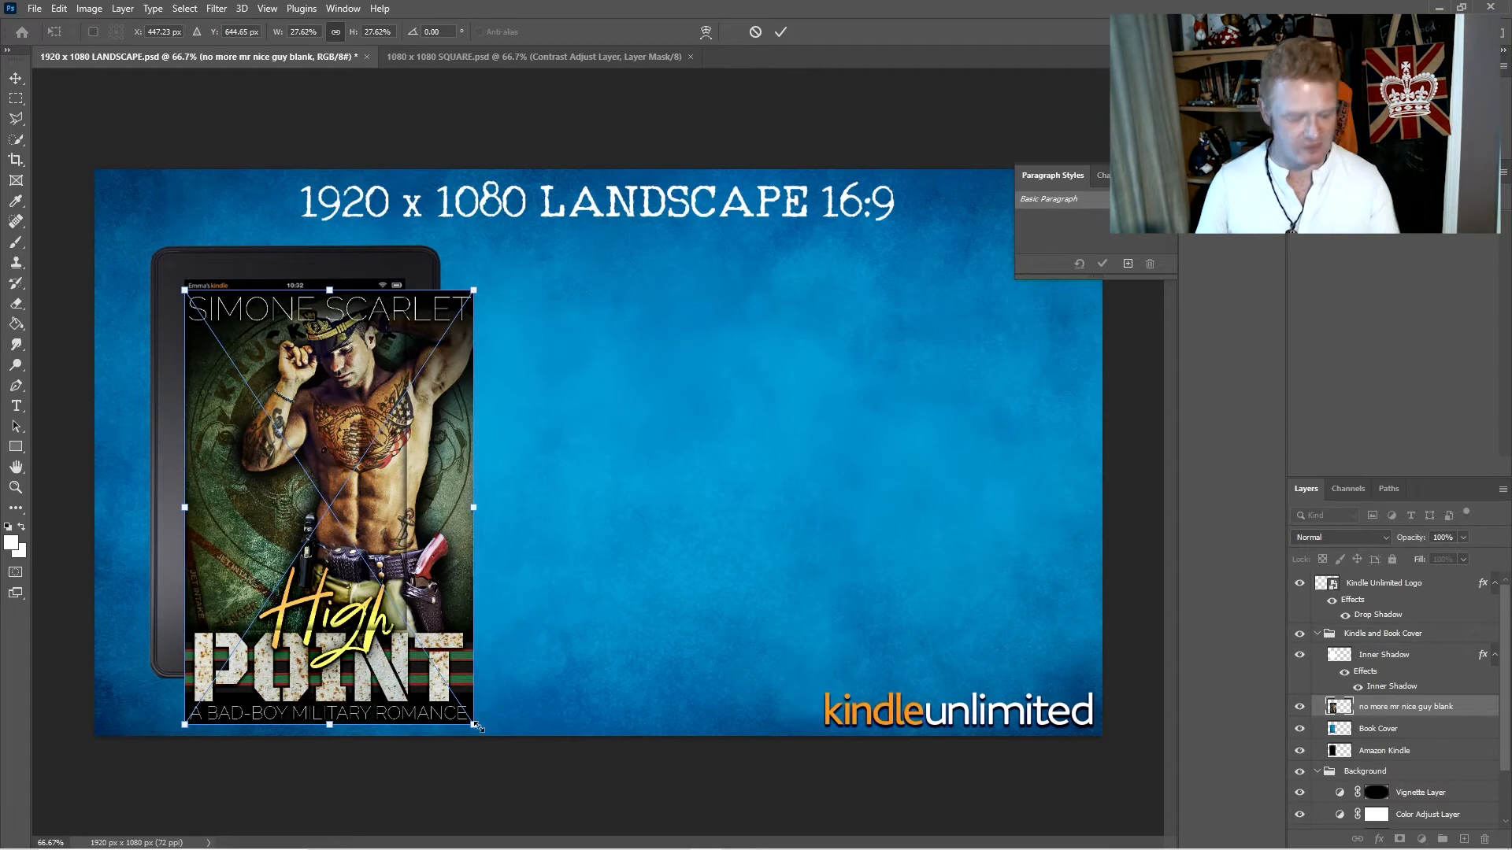
pyautogui.moveTo(477, 726); pyautogui.dragTo(407, 633)
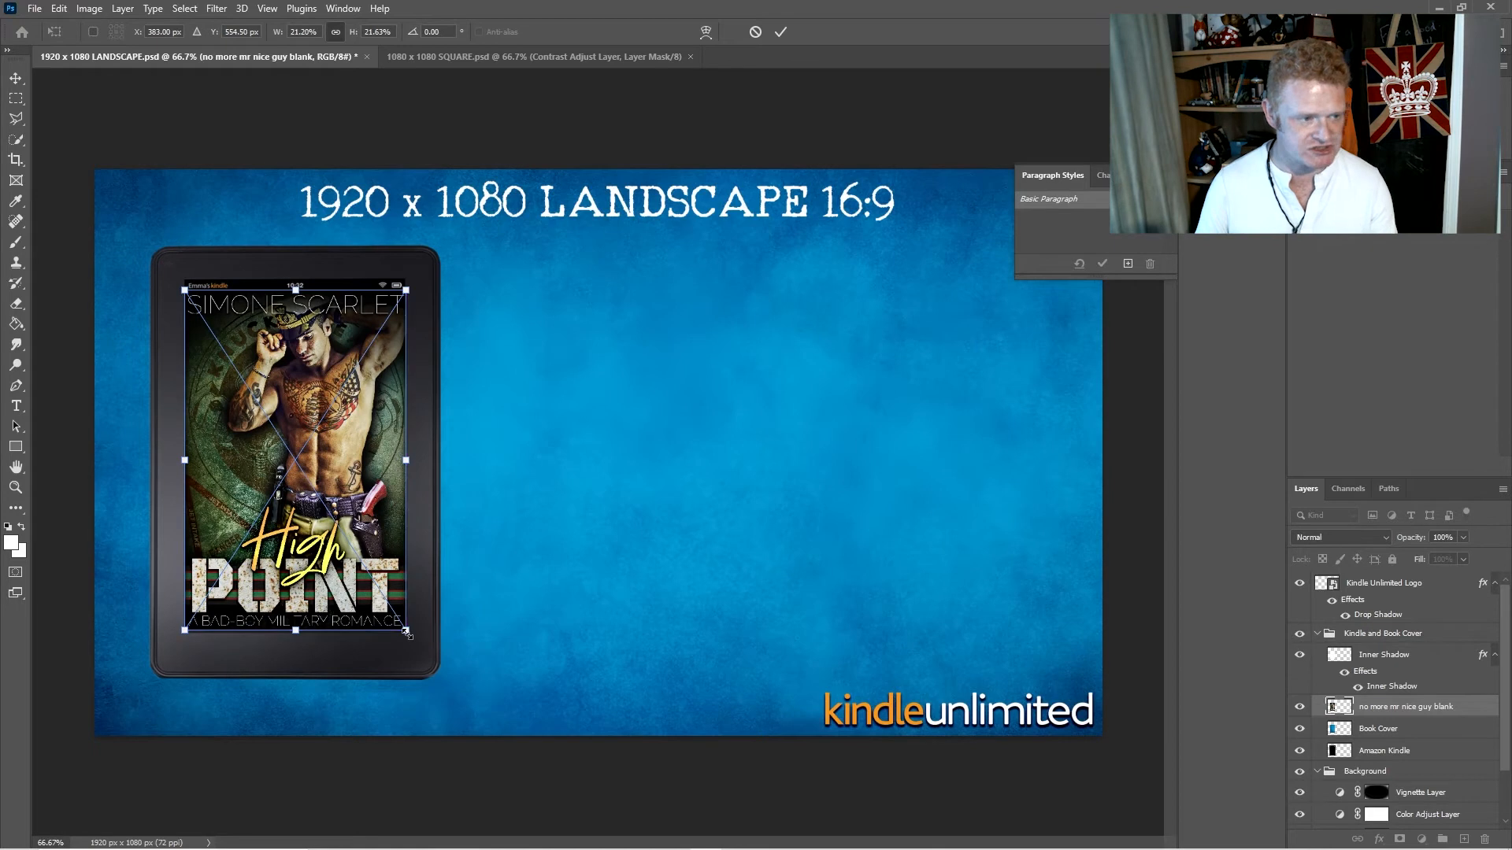
pyautogui.press('Return')
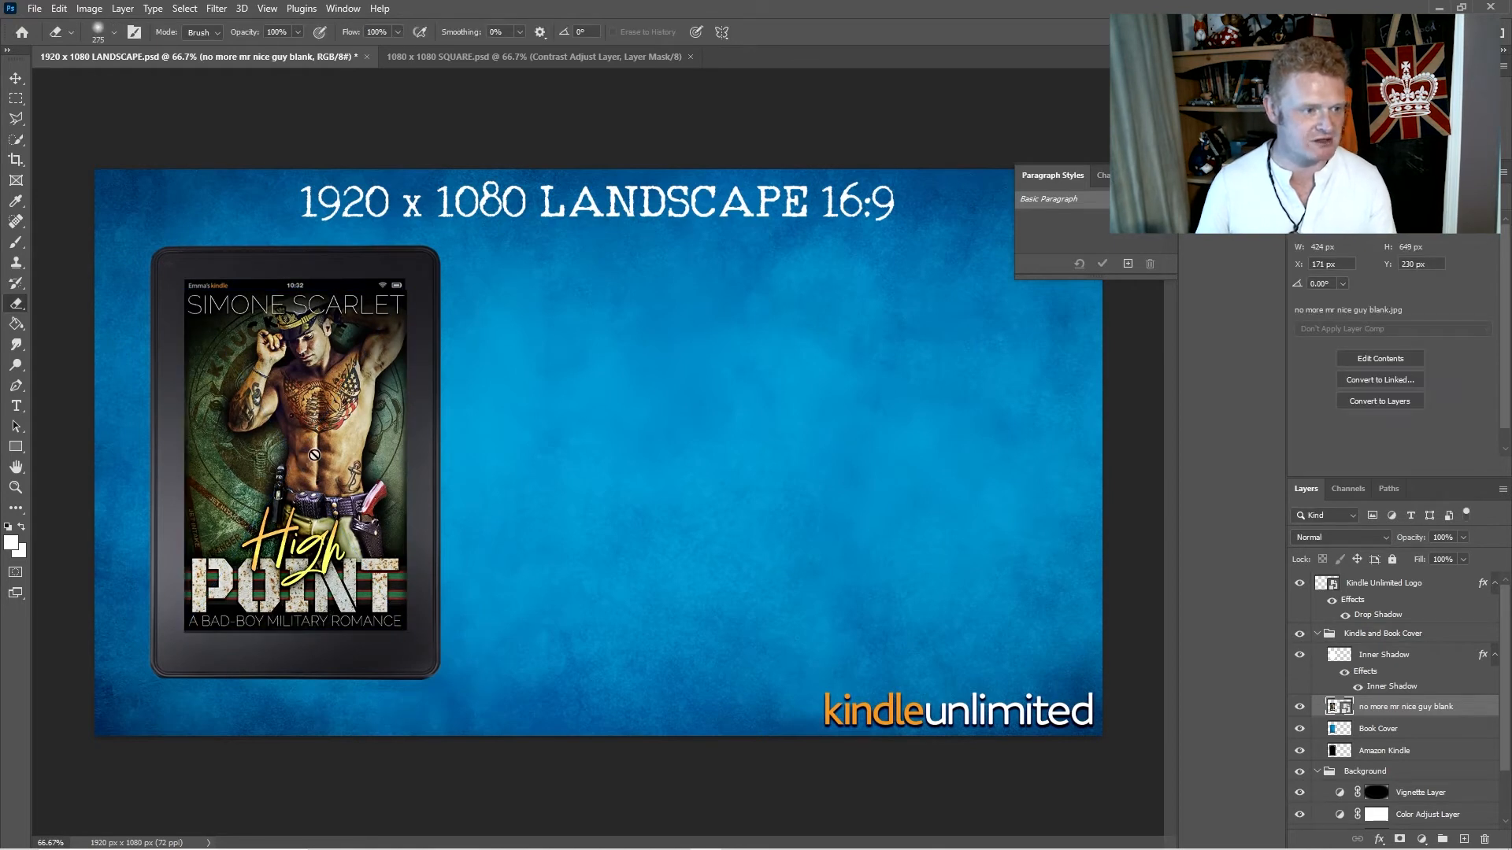
# - Collapse the Kindle and Book Cover group and place knuckvid1.png directly above the Background Layer, filling the canvas
pyautogui.click(1339, 633)
pyautogui.click(1316, 633)
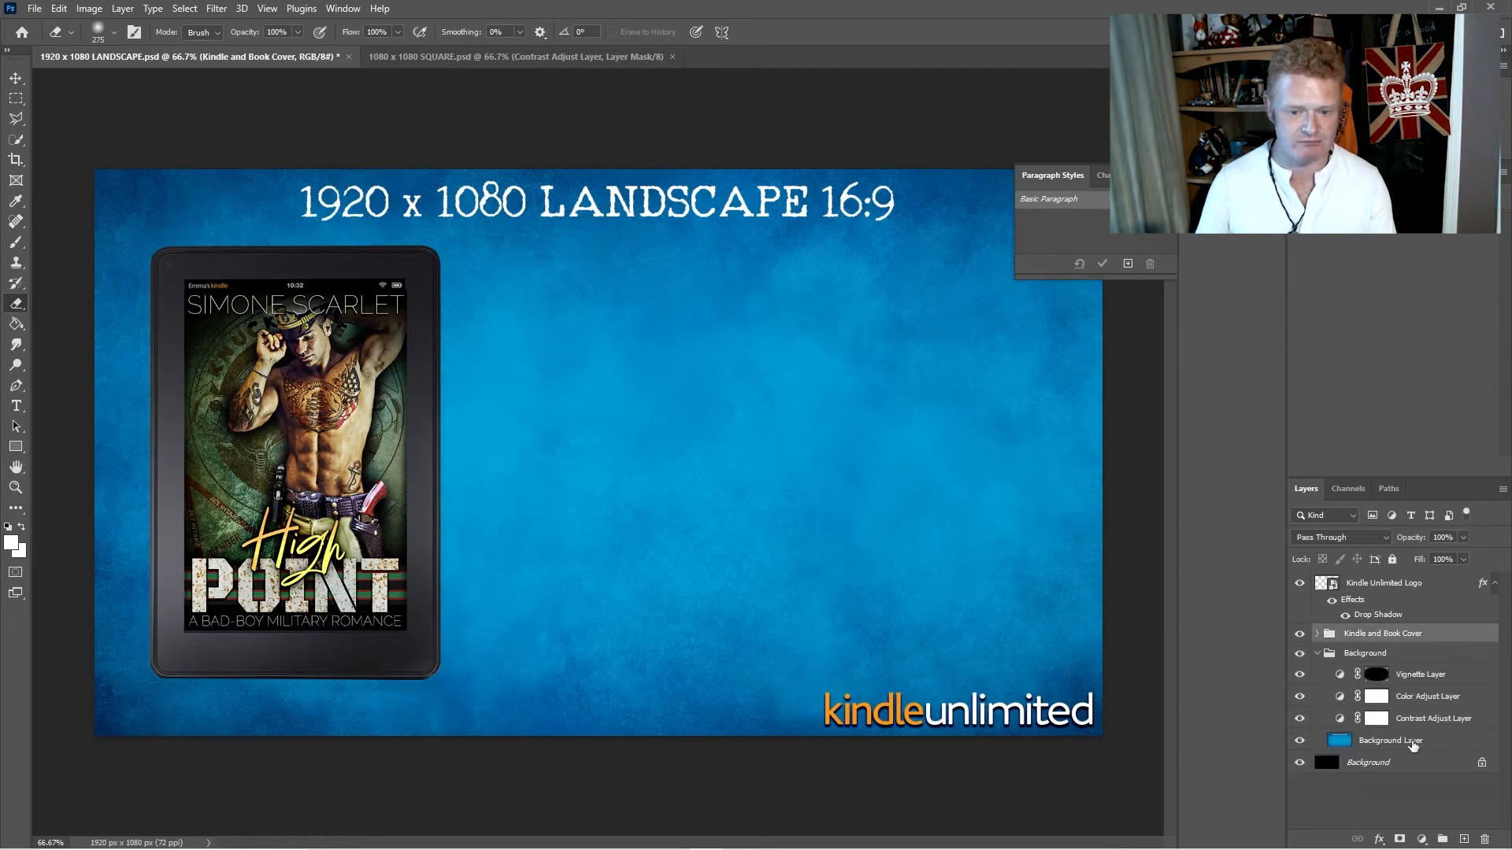
pyautogui.click(1412, 743)
pyautogui.hotkey('alt', 'Tab')
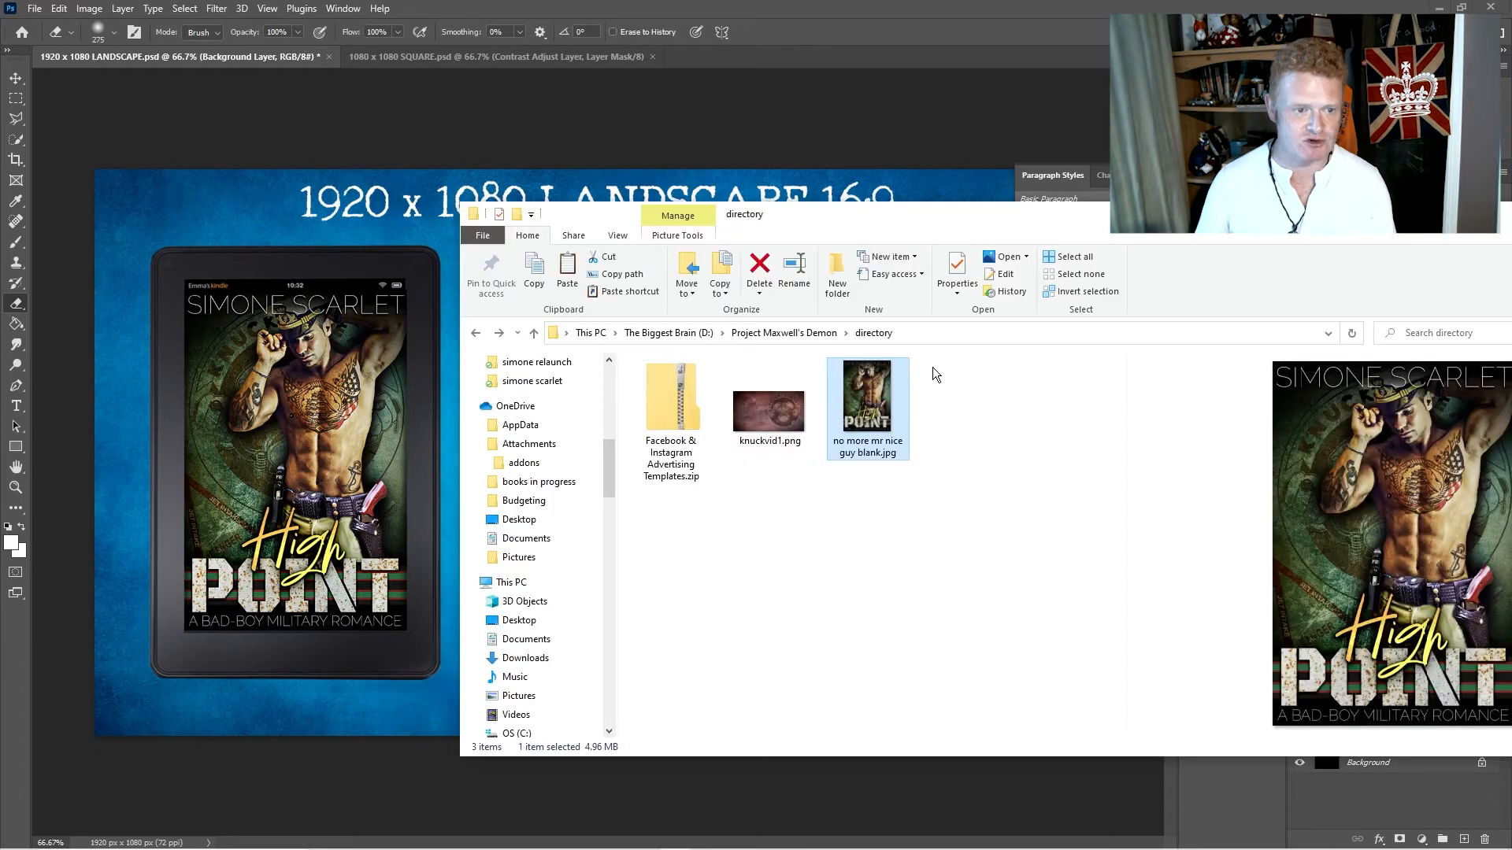
pyautogui.click(797, 413)
pyautogui.moveTo(764, 418); pyautogui.dragTo(433, 499)
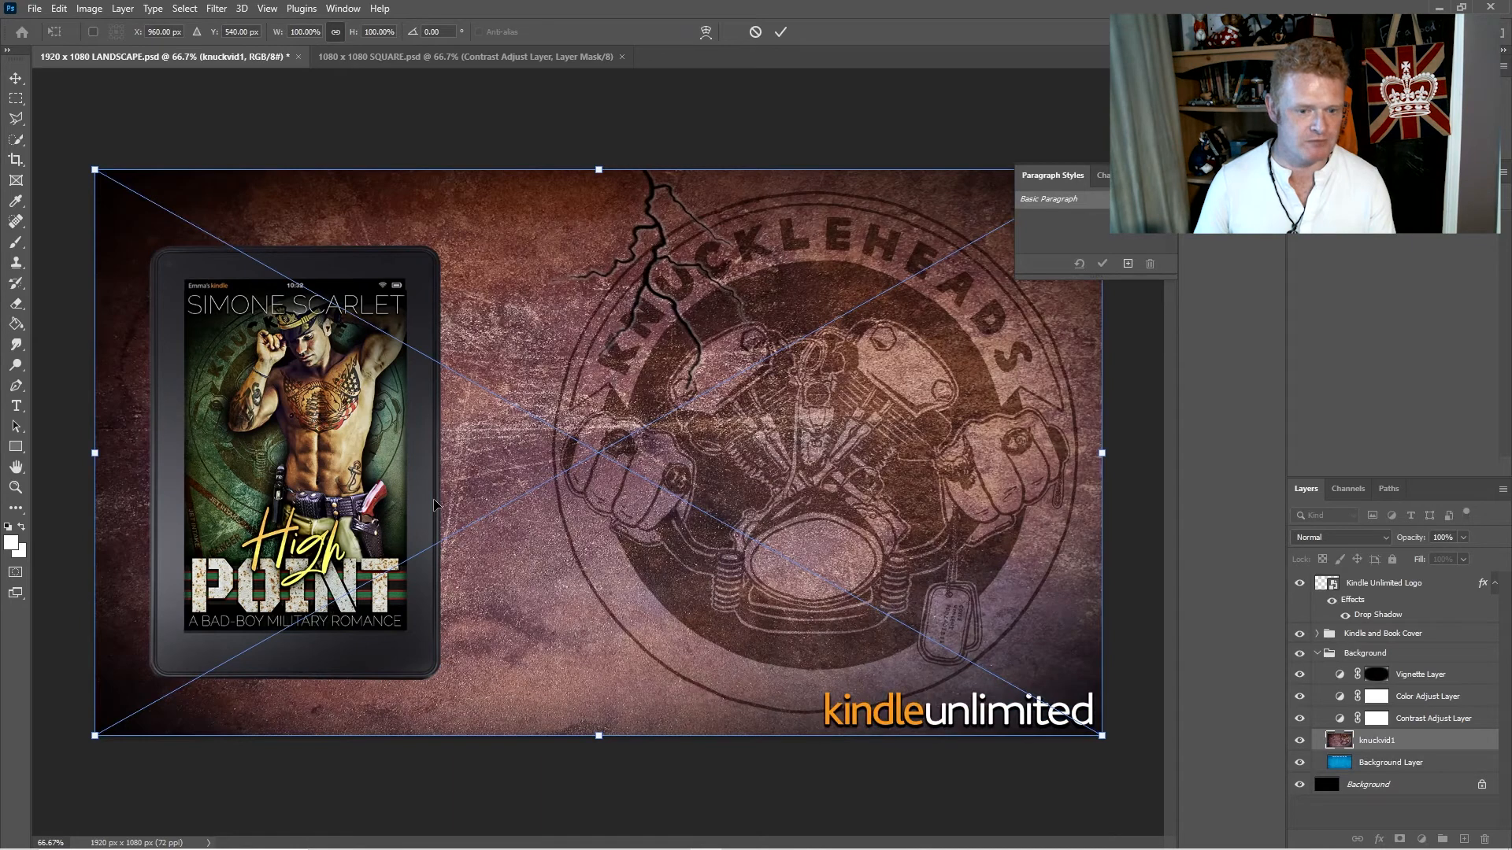
pyautogui.press('e')
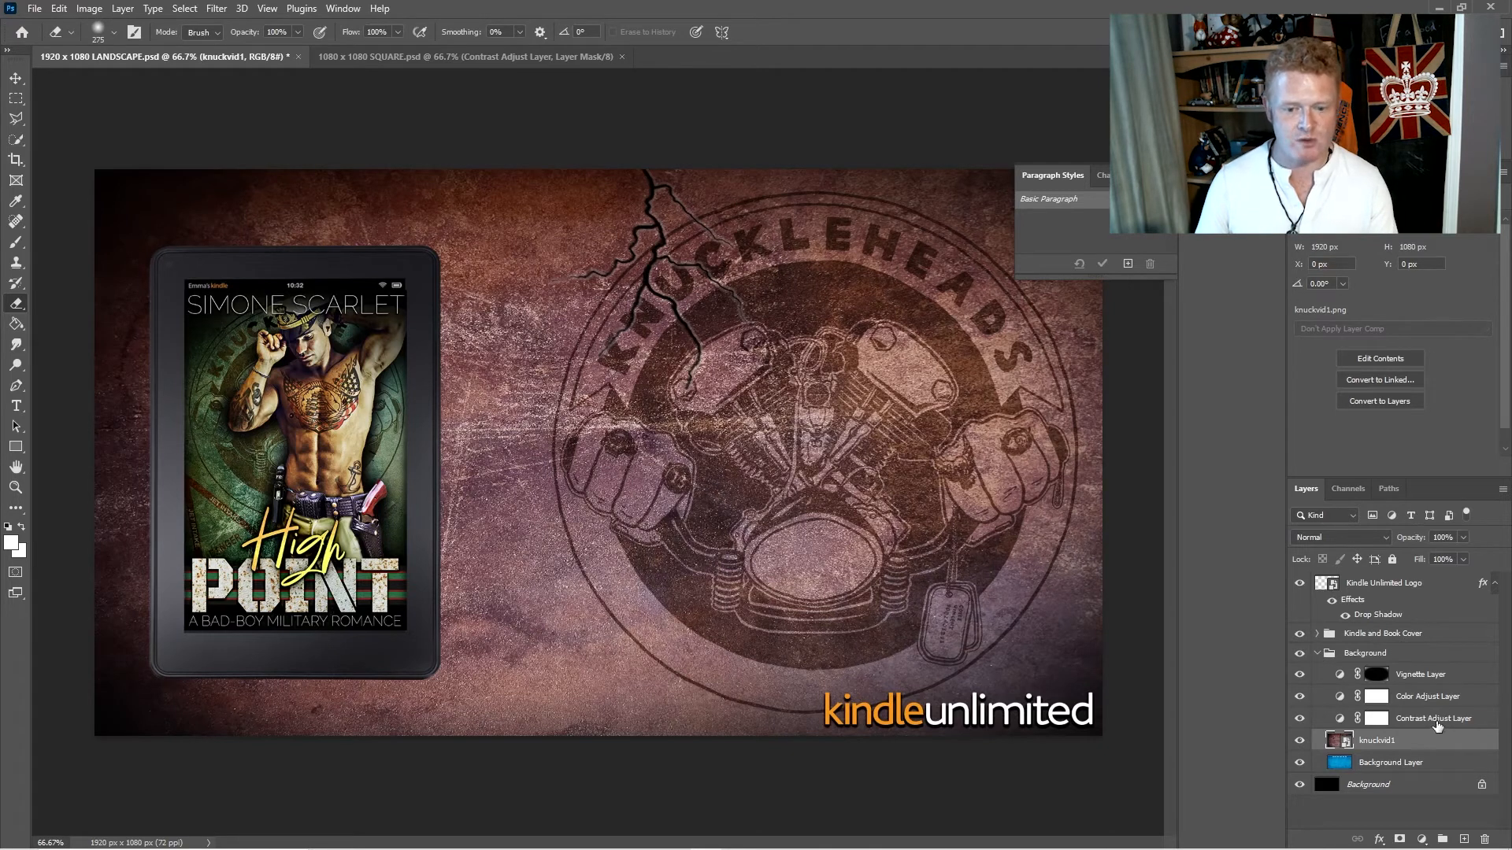
# - Set the Contrast Adjust Layer to brightness -16 and contrast 52, and the Color Adjust Layer to cyan-red -27, magenta-green +63 and yellow-blue -20
pyautogui.click(1436, 721)
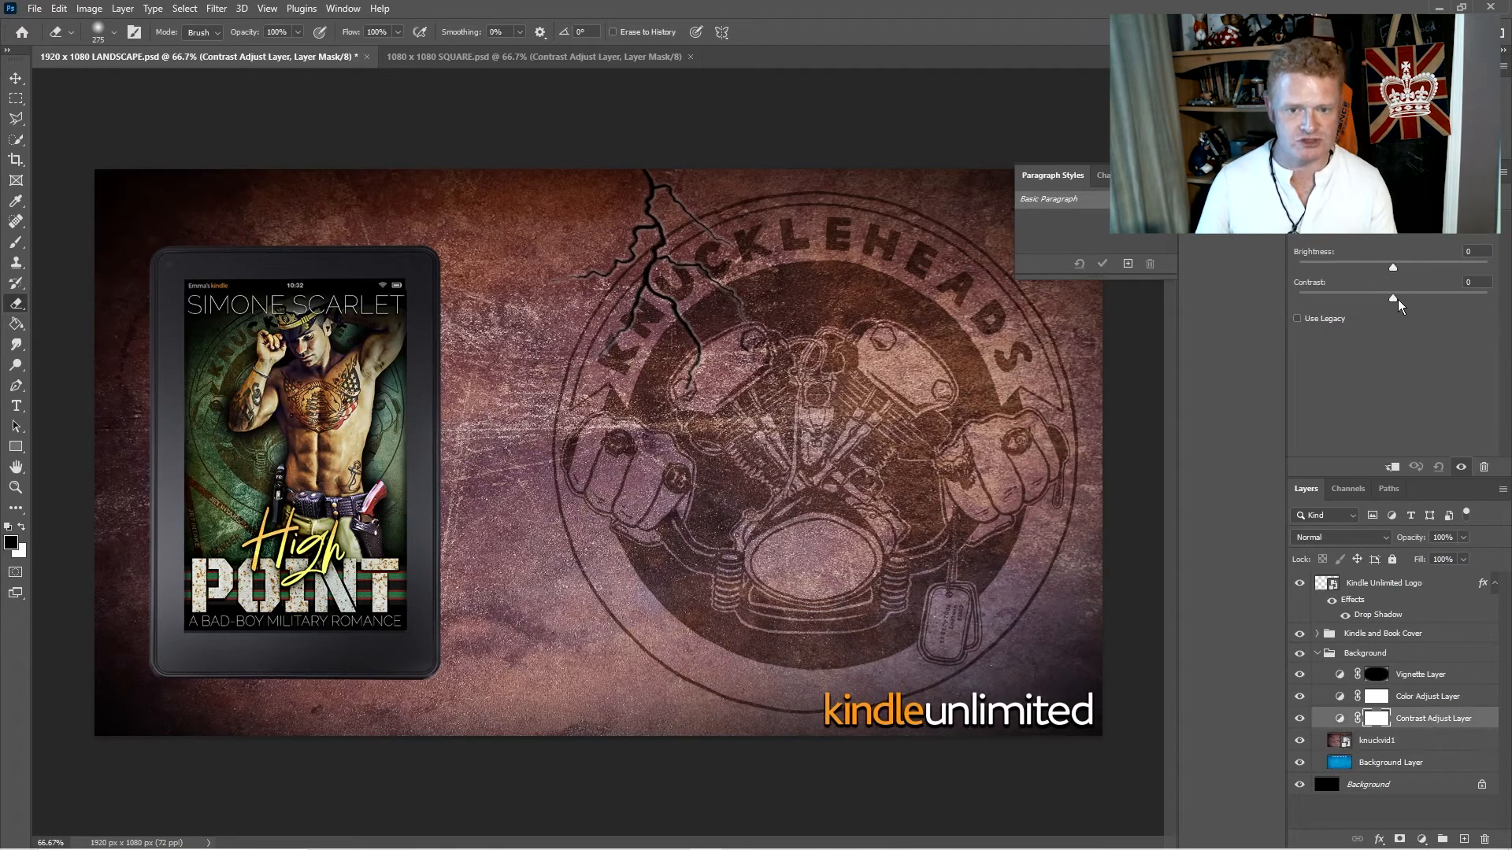
pyautogui.moveTo(1393, 298); pyautogui.dragTo(1378, 268)
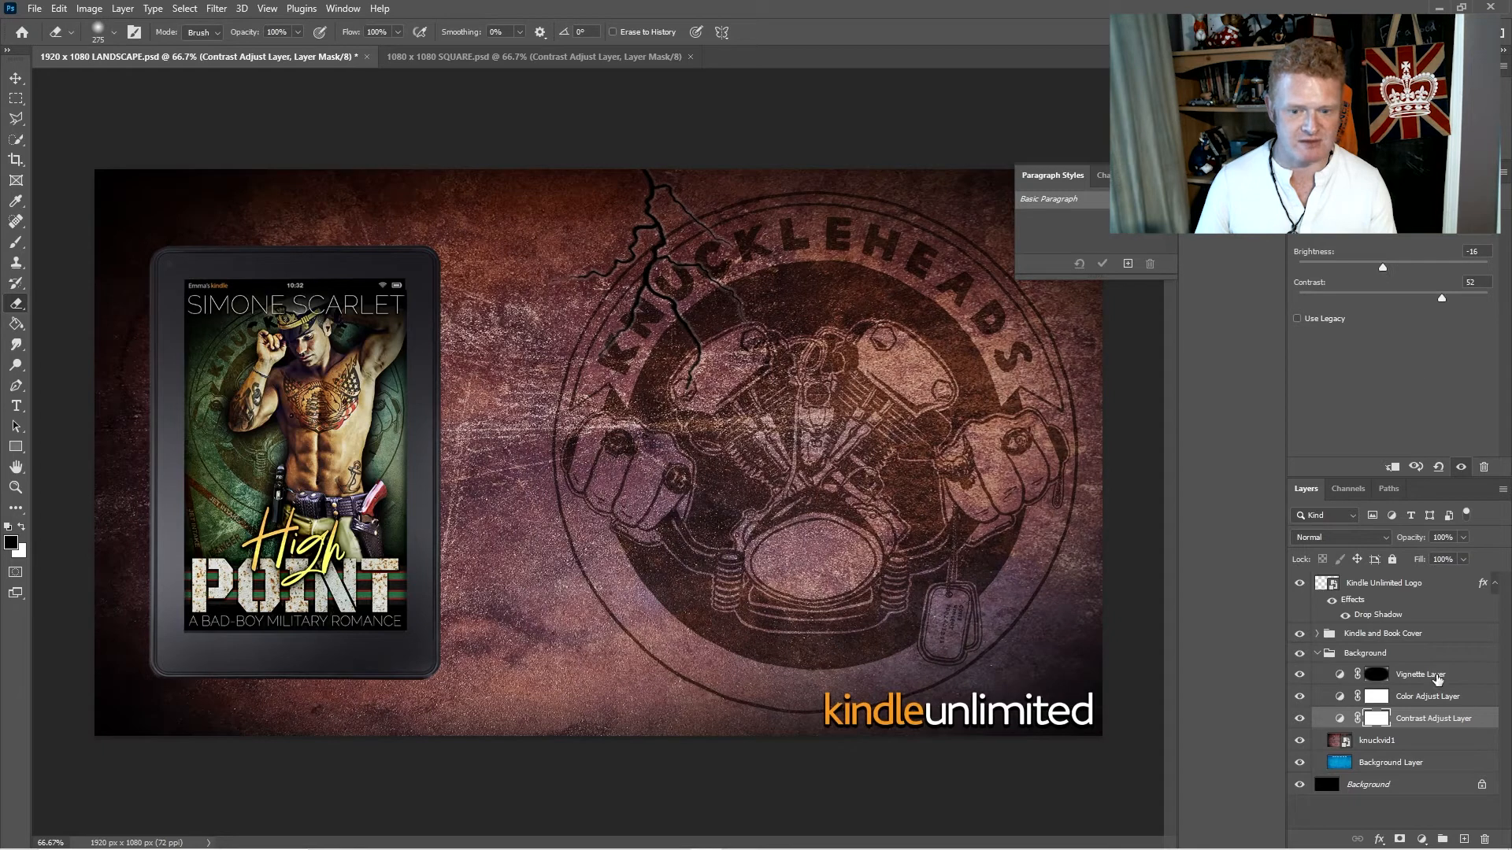
pyautogui.click(1426, 696)
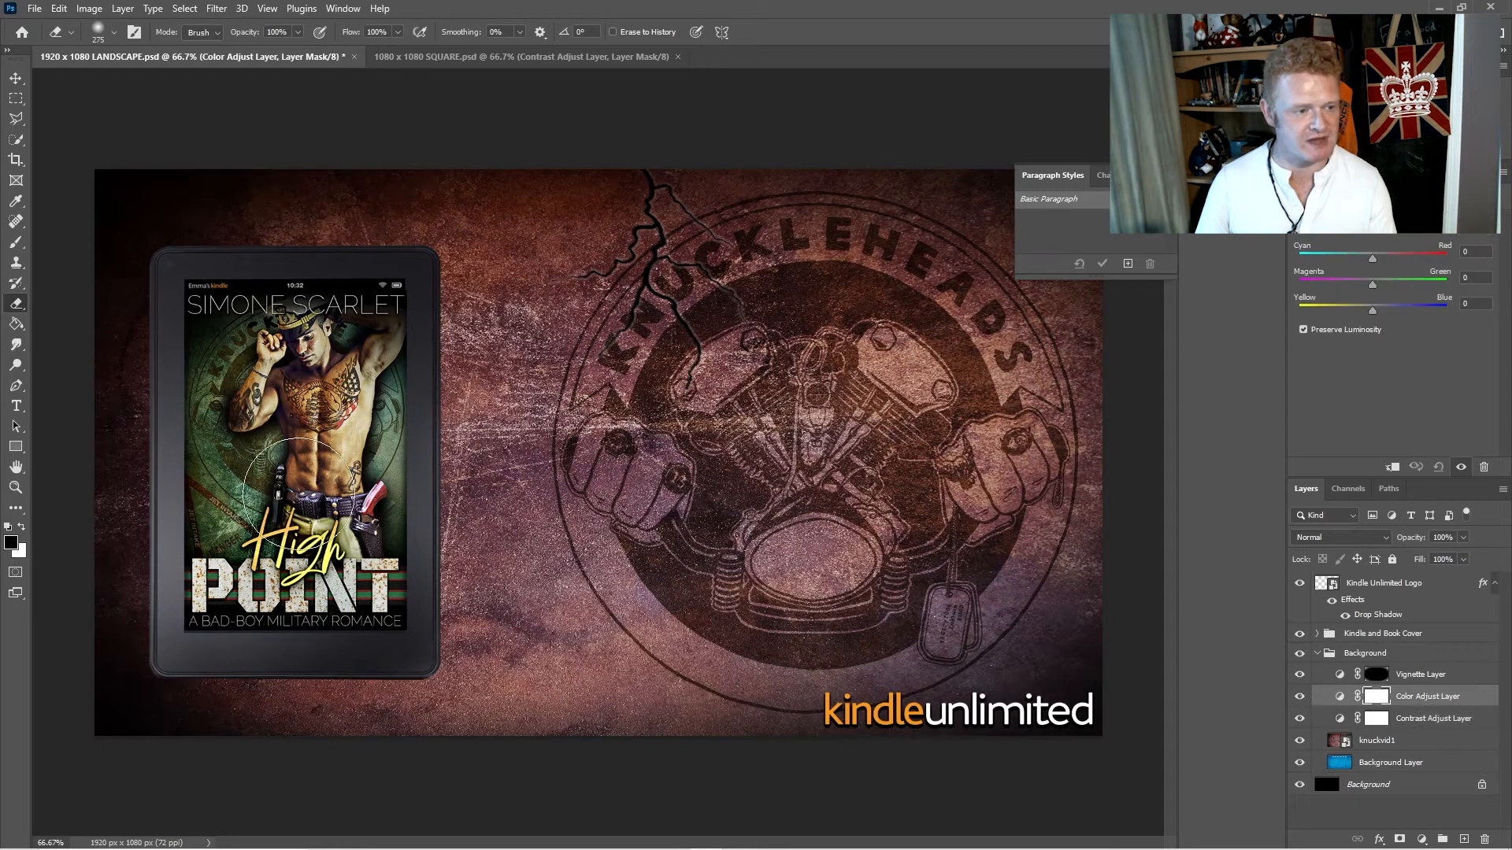
pyautogui.moveTo(1366, 279)
pyautogui.mouseDown()
pyautogui.moveTo(1421, 286)
pyautogui.moveTo(1348, 313)
pyautogui.moveTo(1401, 311)
pyautogui.moveTo(1359, 305)
pyautogui.moveTo(1362, 258)
pyautogui.mouseUp()
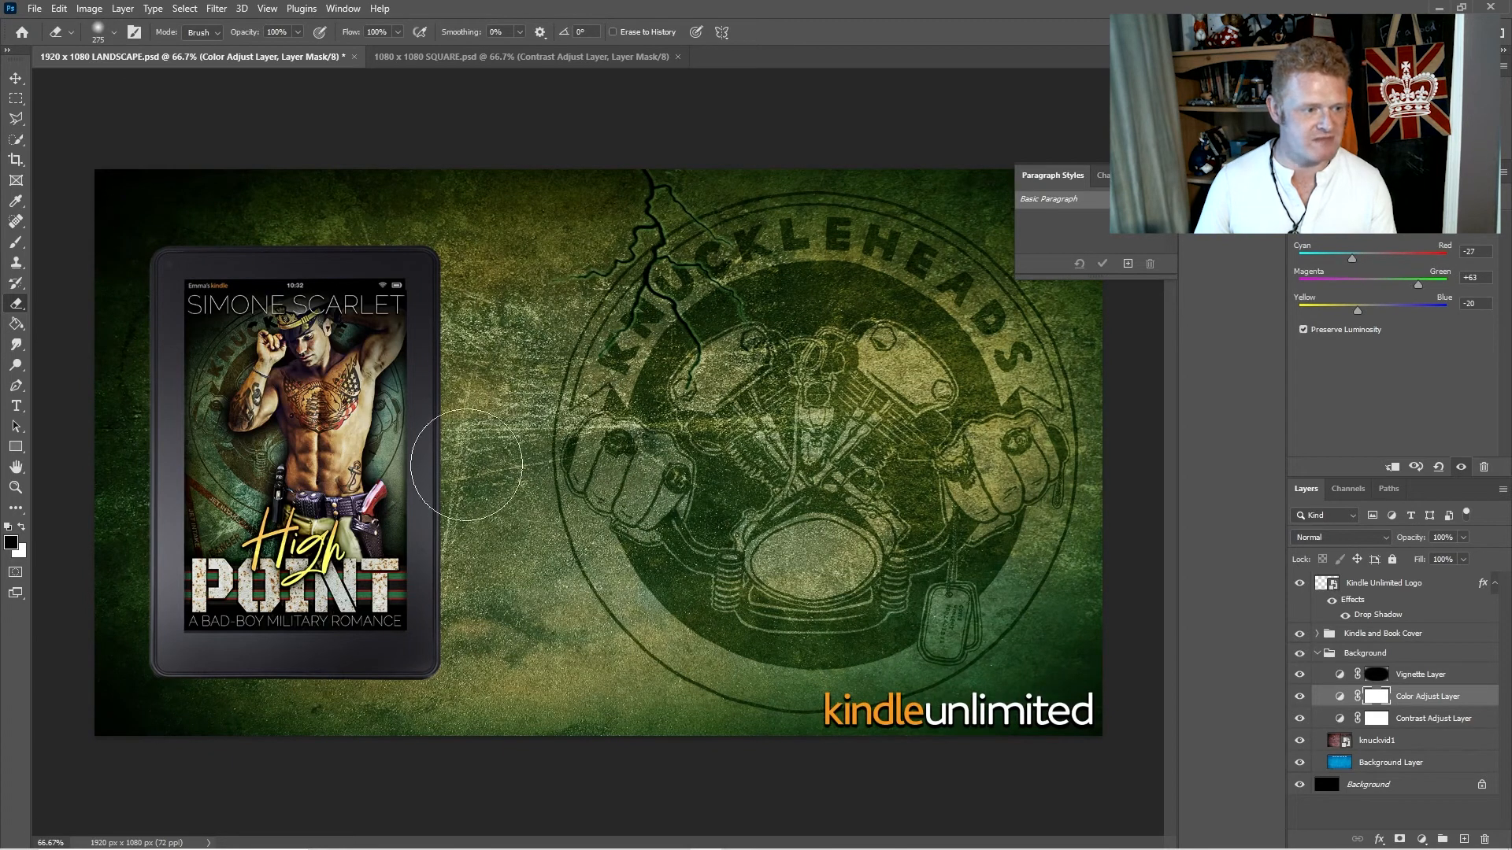
# - Select all layers from Inner Shadow through Amazon Kindle, enlarge them together to nearly the full canvas height, and nudge them into place
pyautogui.click(1317, 634)
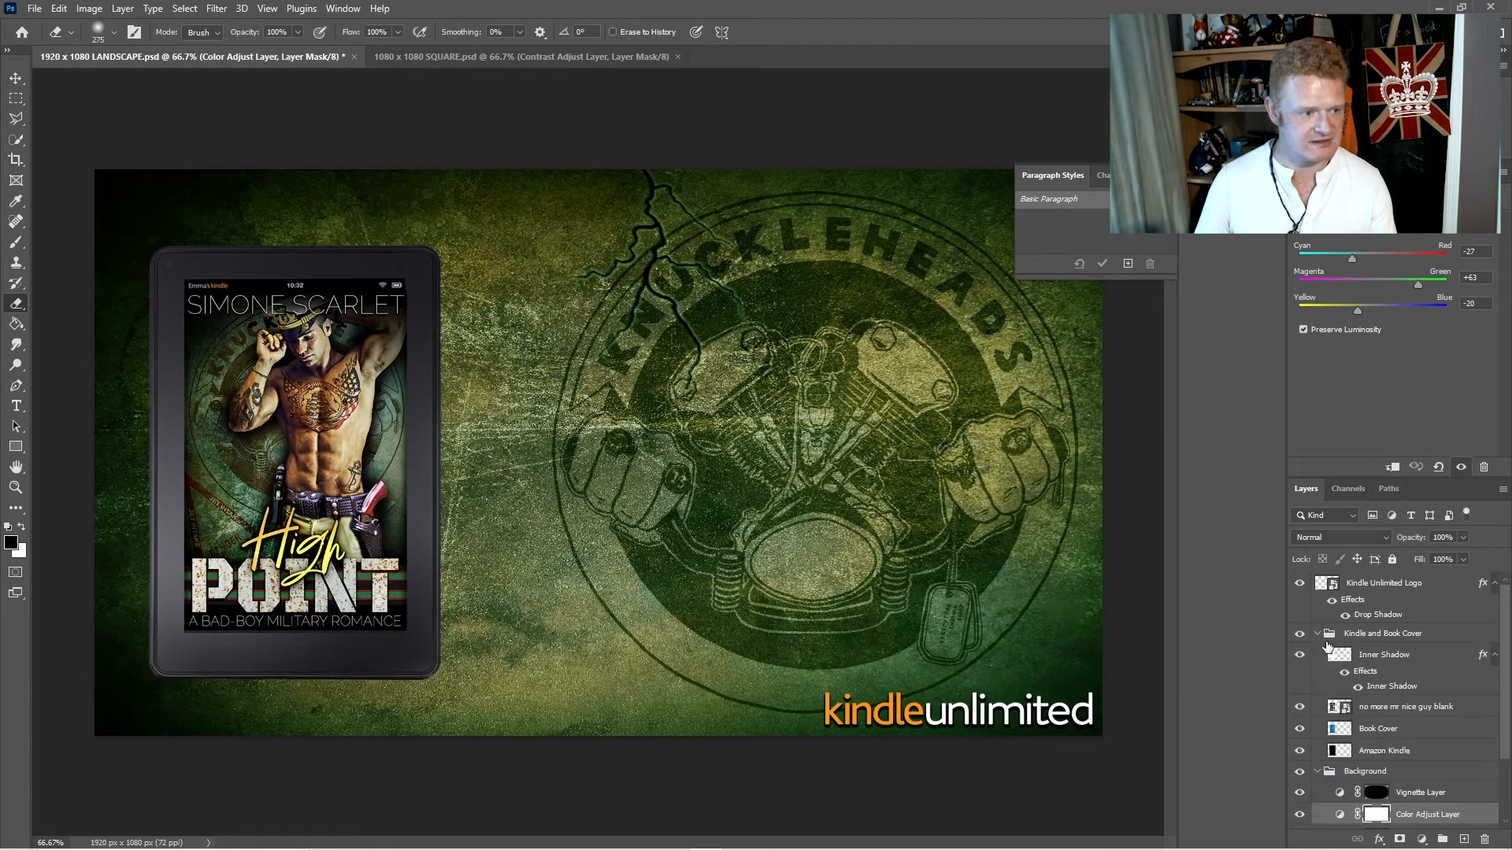
pyautogui.click(1316, 634)
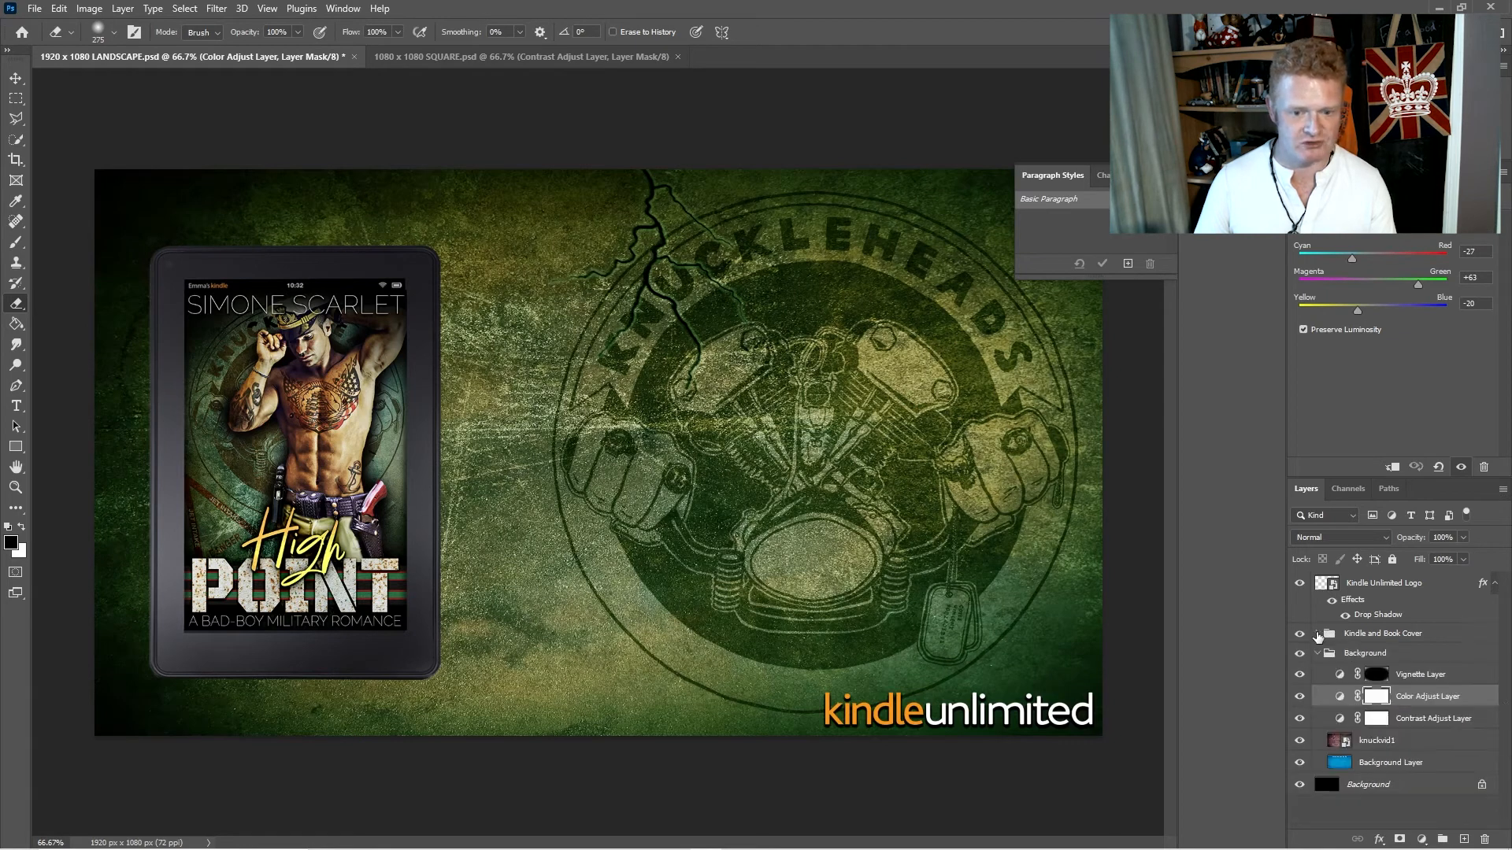
pyautogui.click(1318, 634)
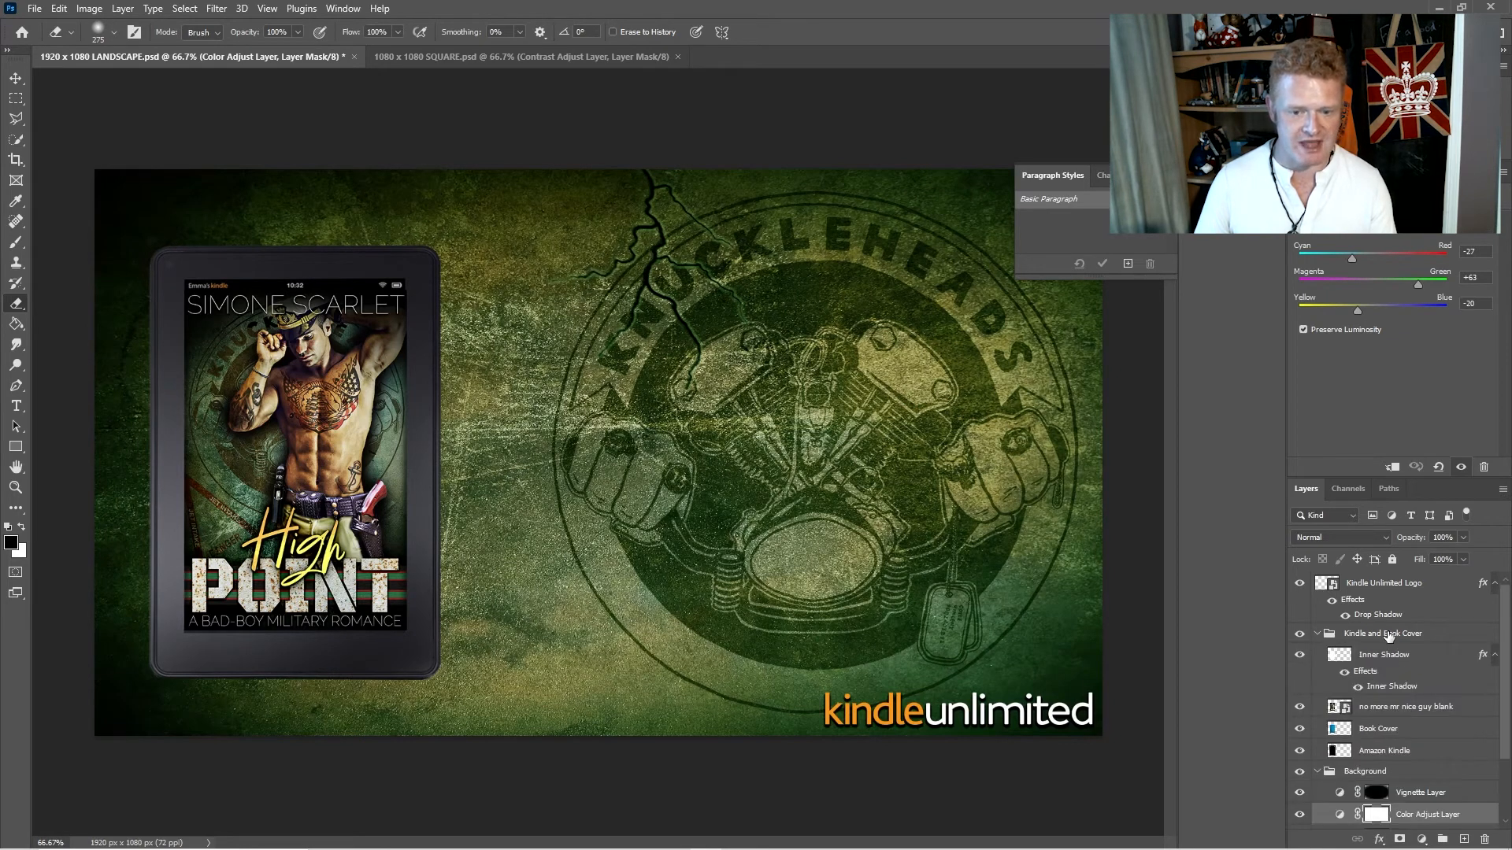
pyautogui.click(1396, 662)
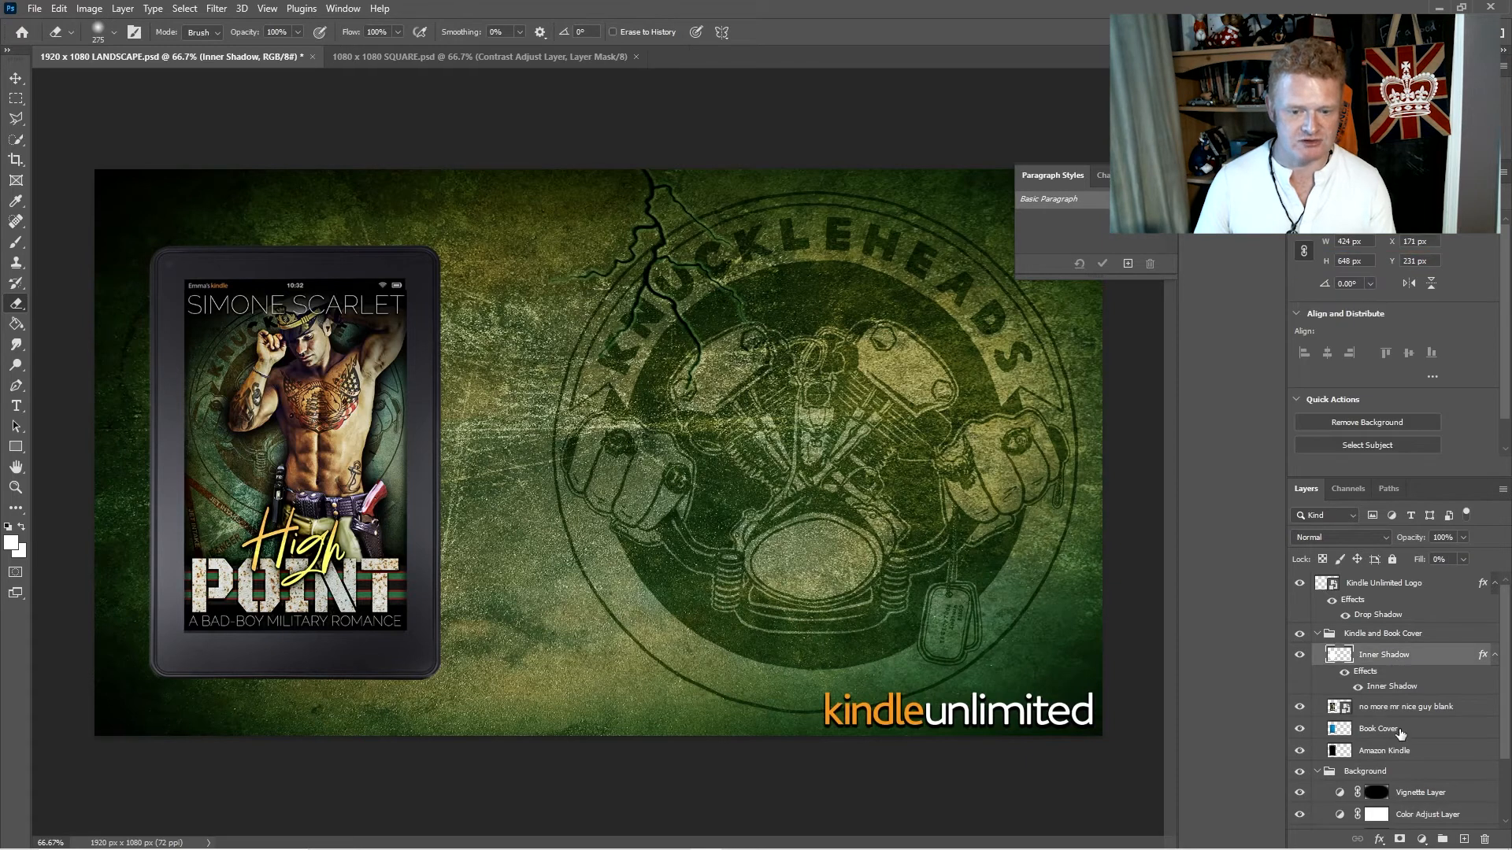
pyautogui.keyDown('shift'); pyautogui.click(1398, 752); pyautogui.keyUp('shift')
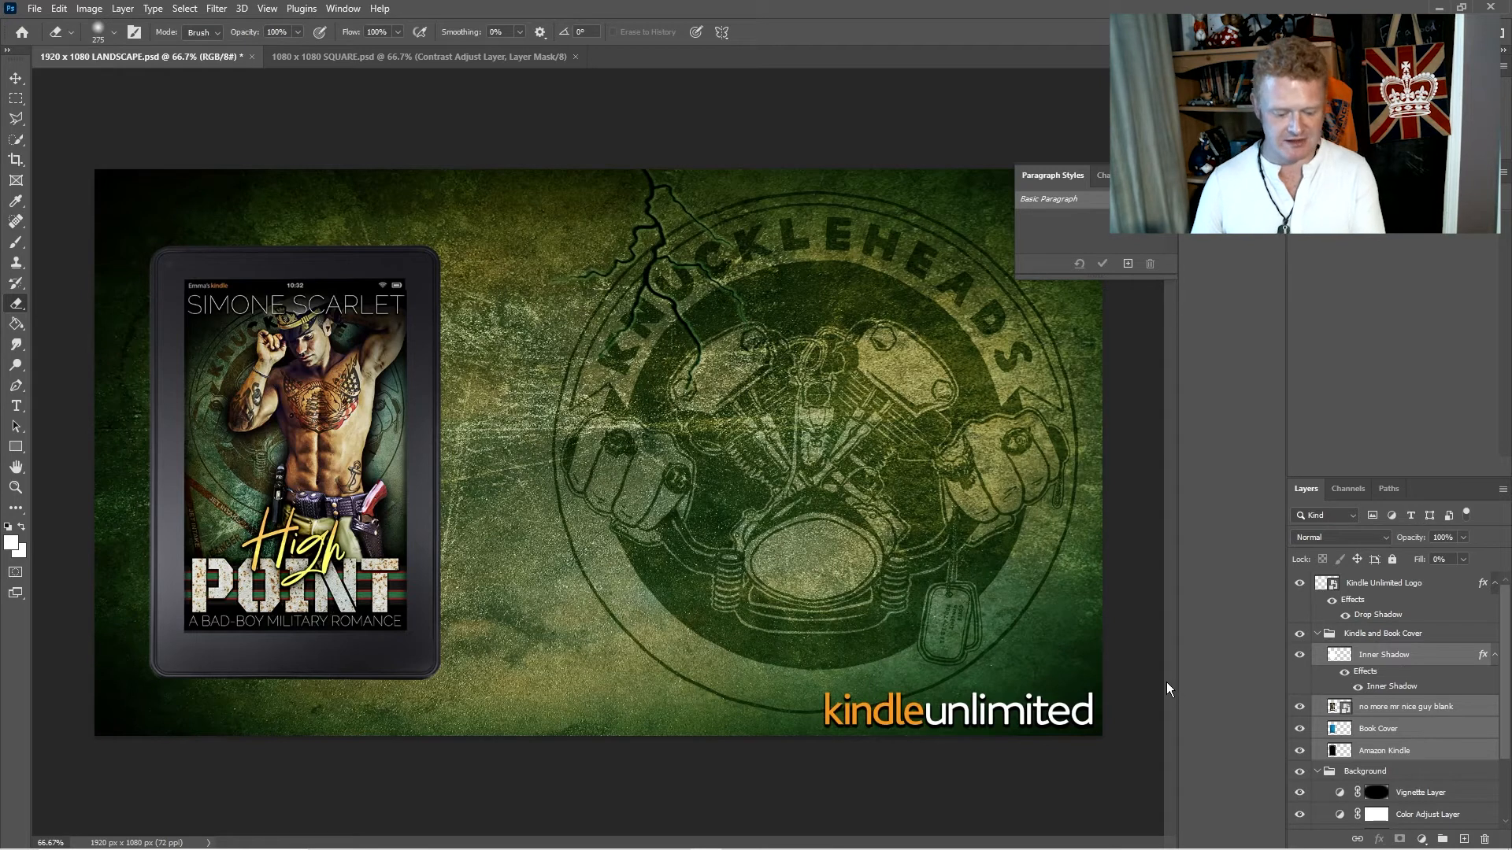
pyautogui.hotkey('ctrl', 't')
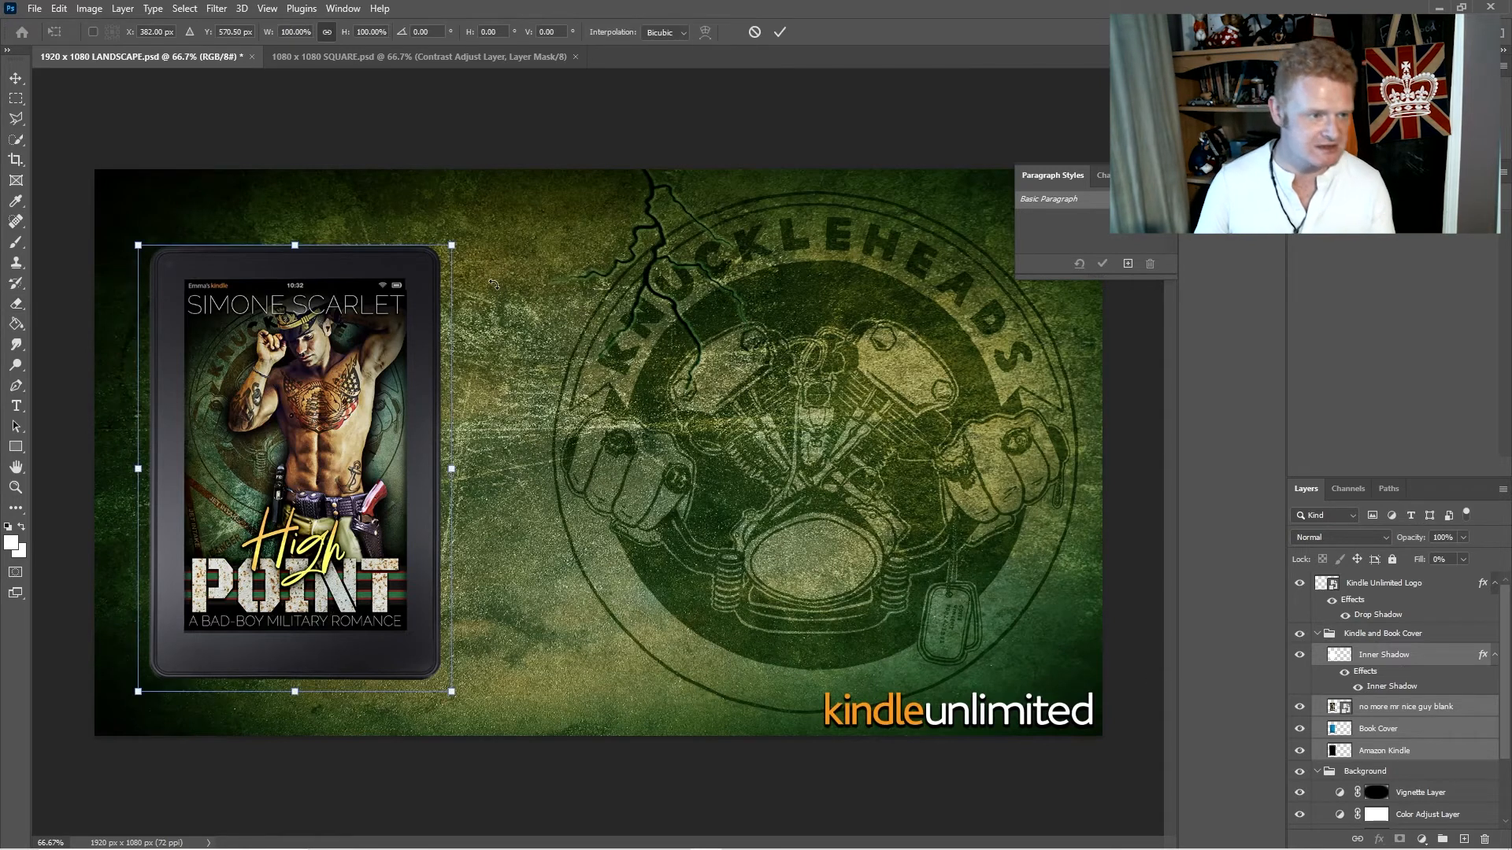
pyautogui.moveTo(451, 245); pyautogui.dragTo(488, 191)
pyautogui.moveTo(491, 692); pyautogui.dragTo(516, 729)
pyautogui.moveTo(372, 504)
pyautogui.mouseDown()
pyautogui.moveTo(355, 512)
pyautogui.moveTo(363, 502)
pyautogui.mouseUp()
pyautogui.press('Return')
pyautogui.press('e')
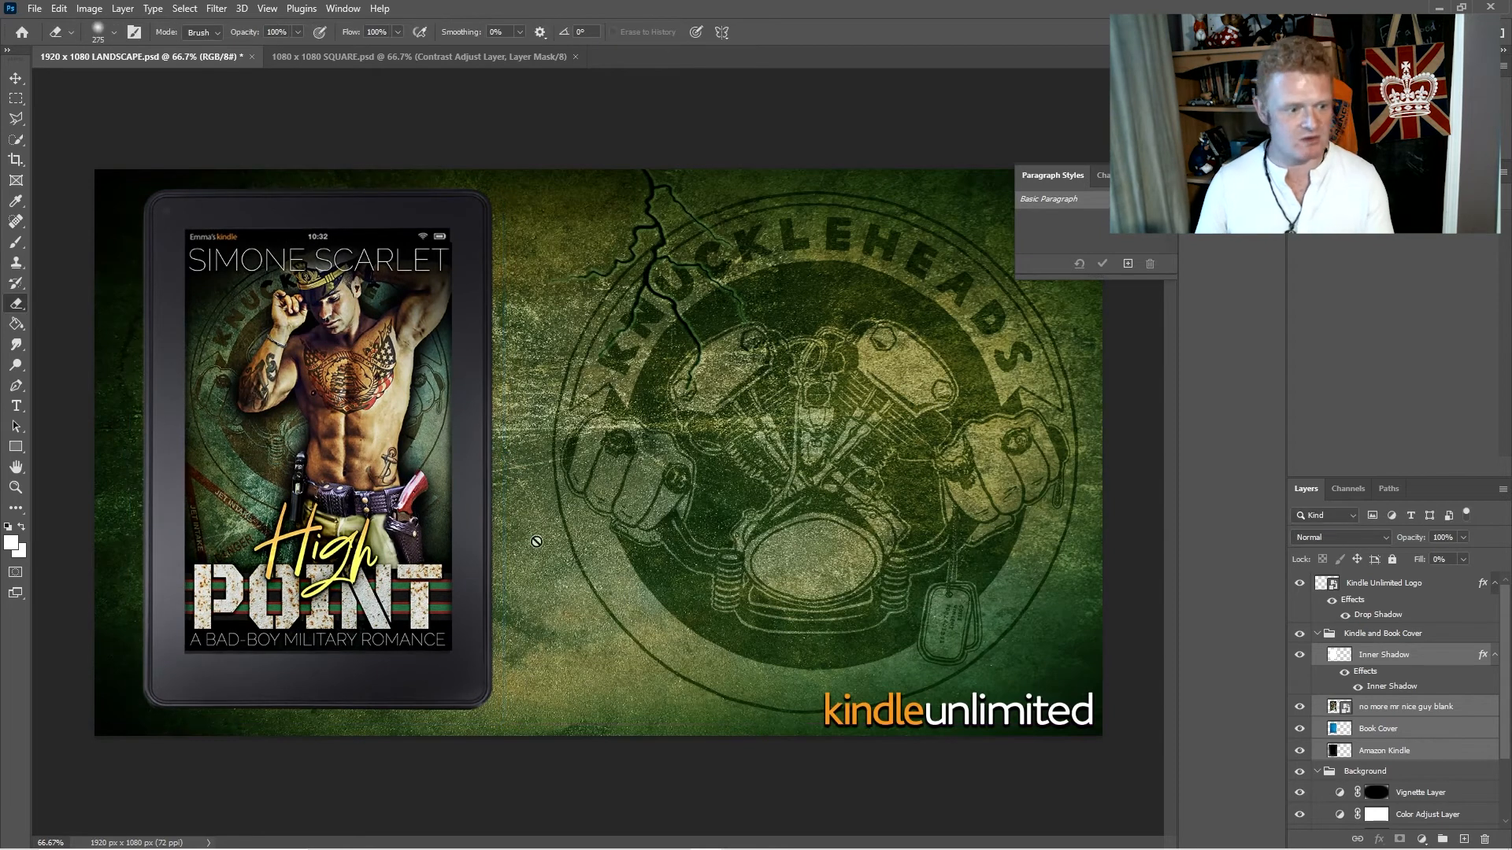
# - Save a JPEG copy of the landscape document as High Point Cover Landscape Ad.jpg at maximum quality 12 with the Baseline ("Standard") format
pyautogui.click(32, 8)
pyautogui.click(55, 203)
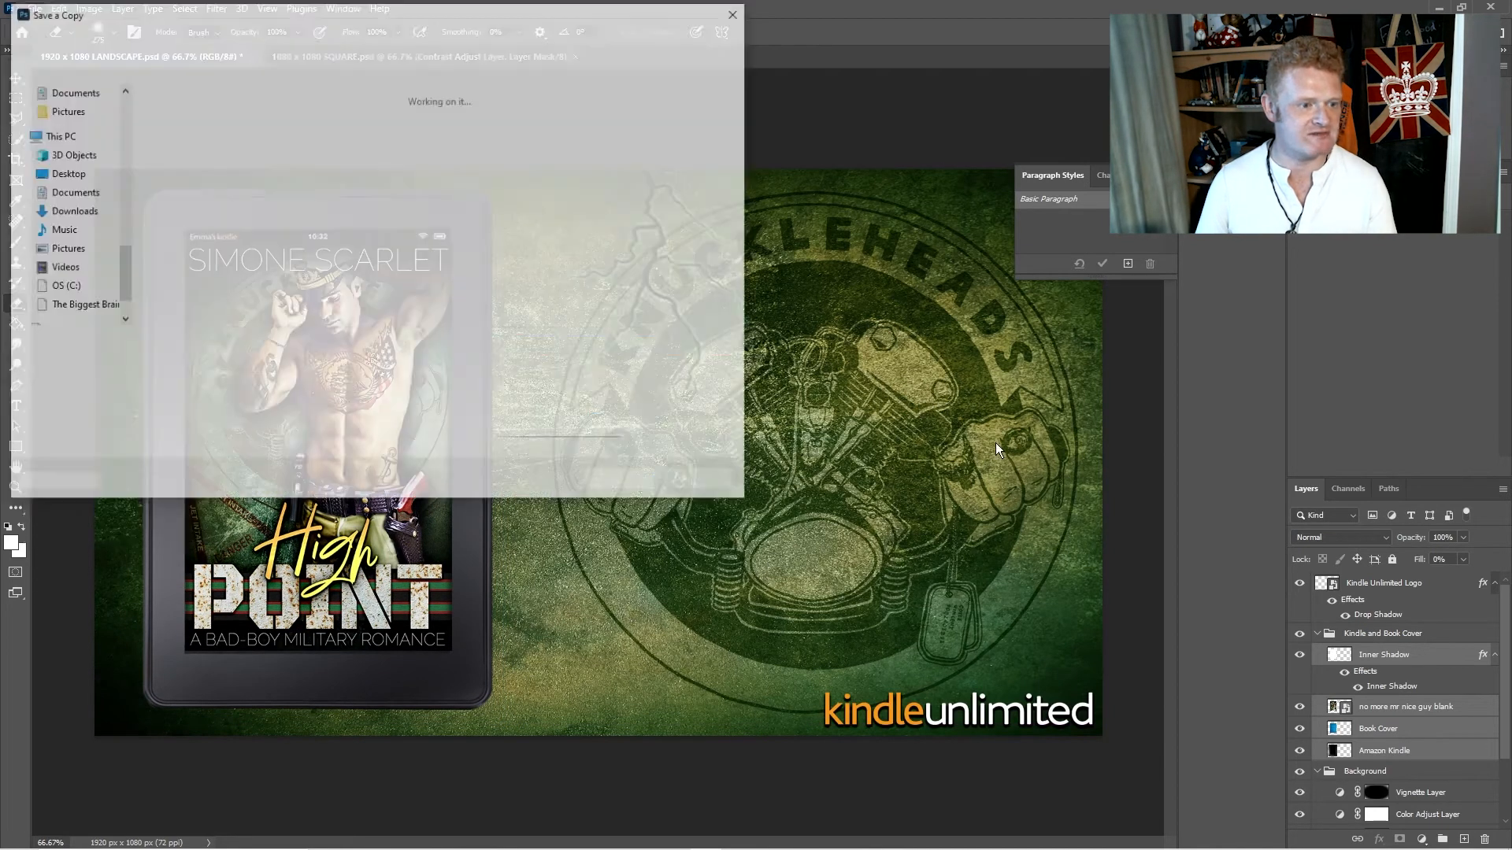
pyautogui.click(239, 363)
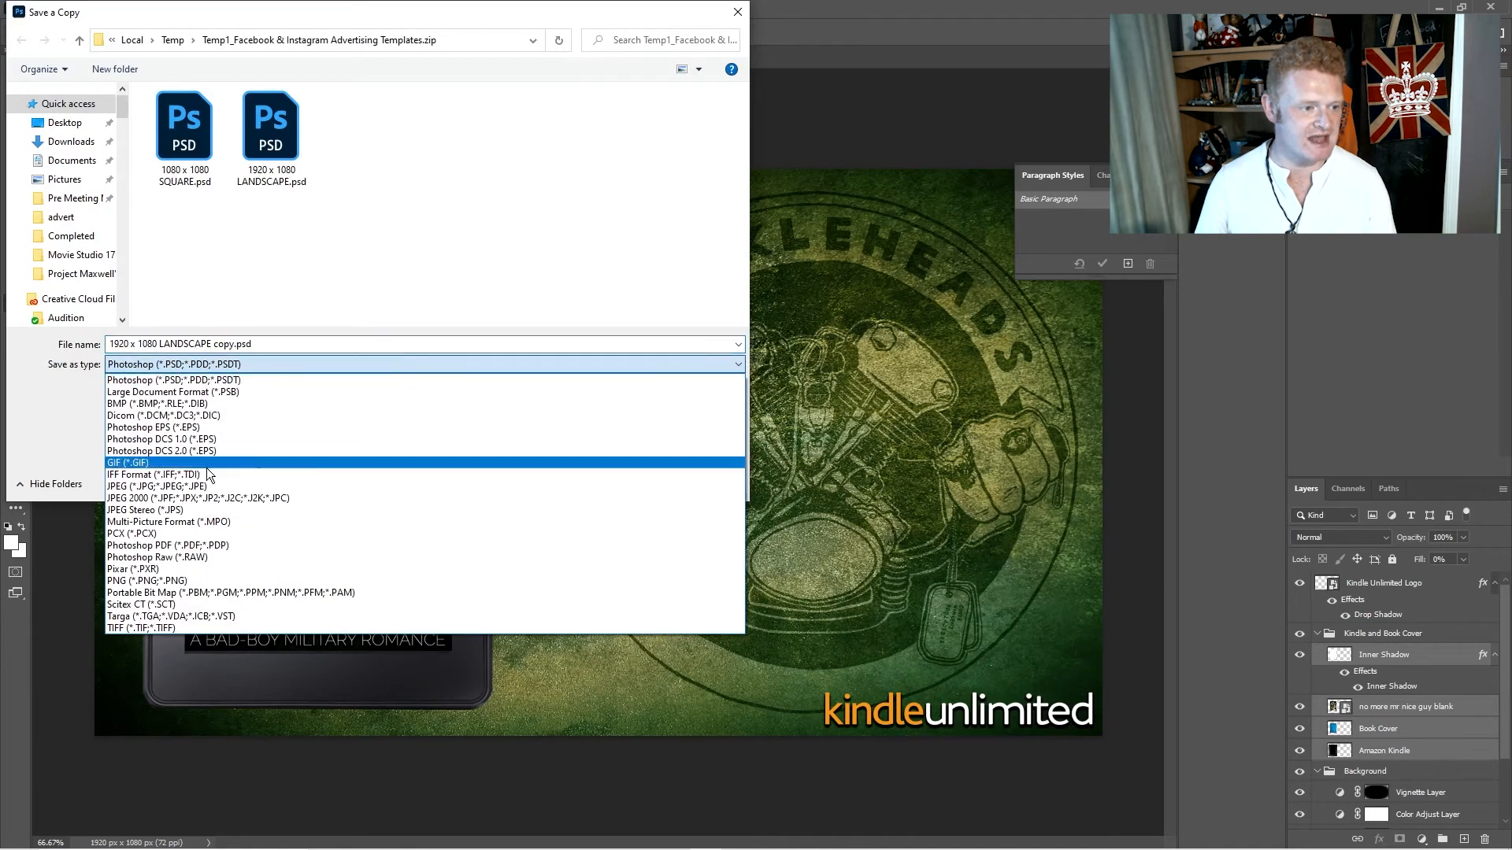
pyautogui.click(200, 485)
pyautogui.click(227, 347)
pyautogui.click(235, 345)
pyautogui.hotkey('shift', 'Home')
pyautogui.write('High Point Cover Landscape ')
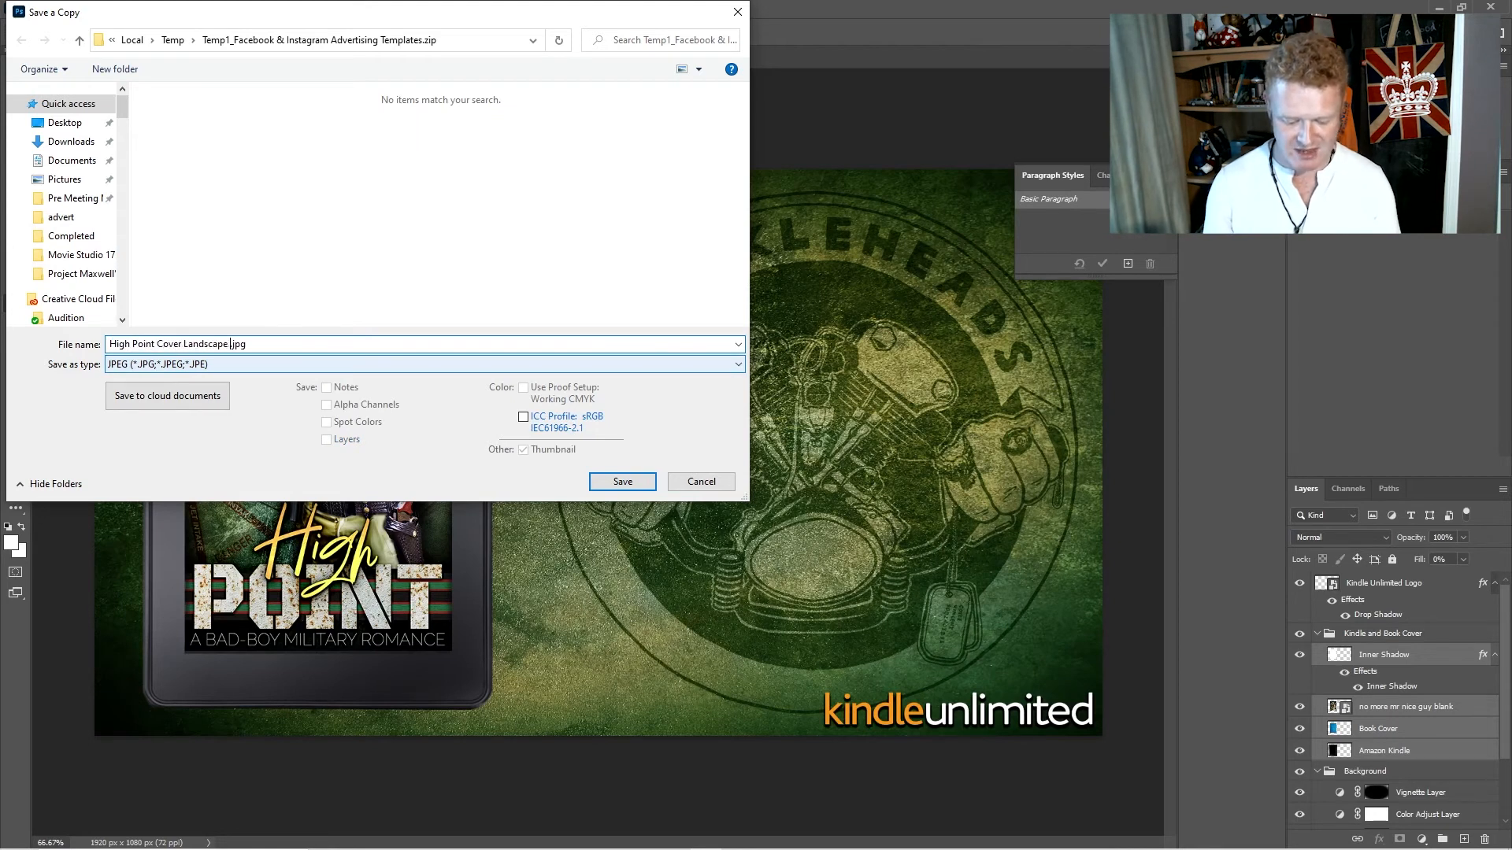
pyautogui.write('Ad')
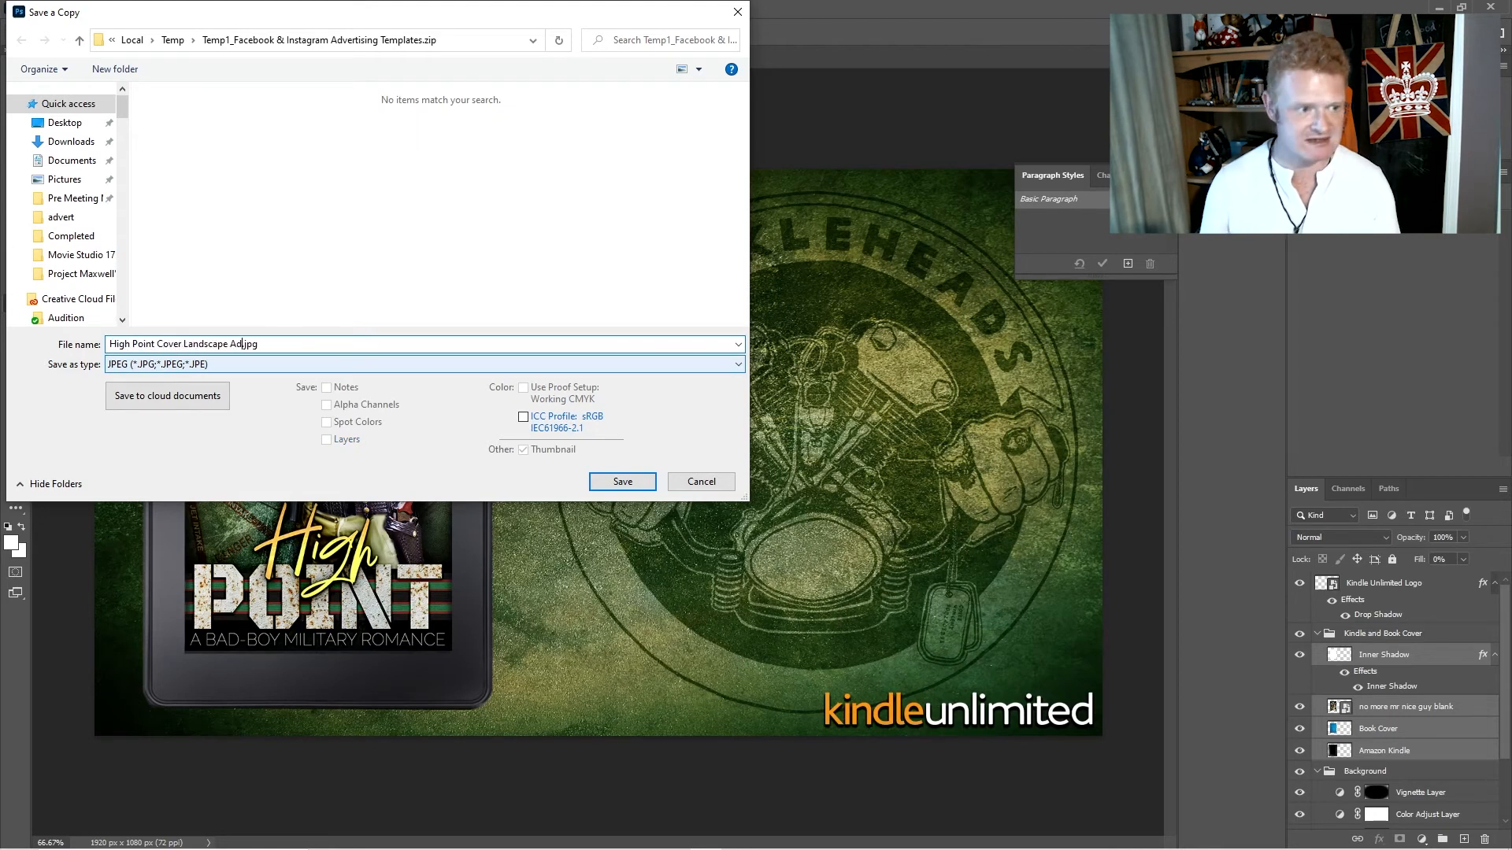
pyautogui.click(611, 486)
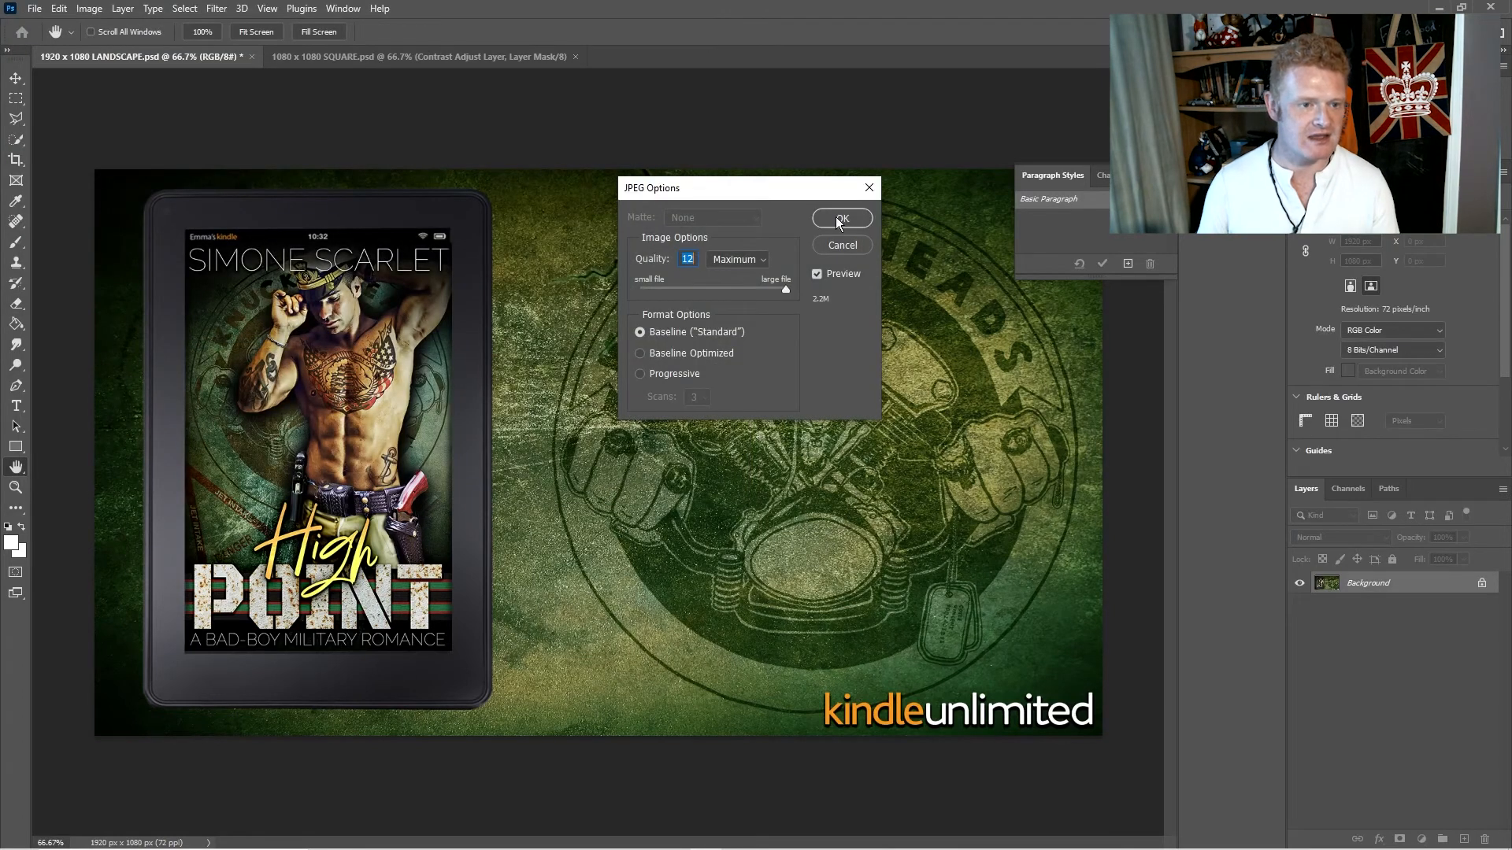
pyautogui.click(840, 222)
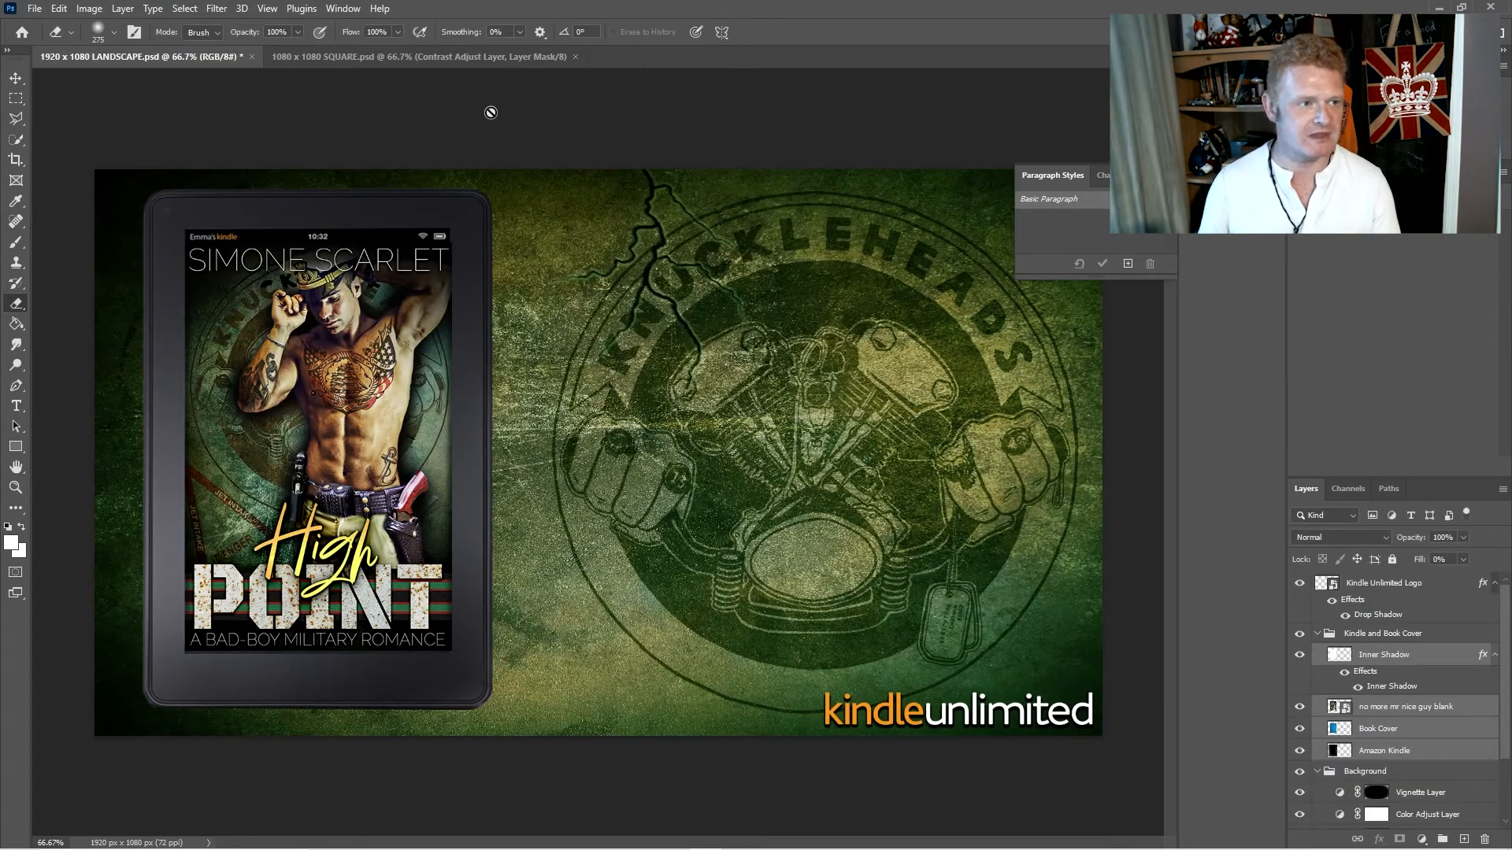
# - Switch to 1080 x 1080 SQUARE.psd and place no more mr nice guy blank.jpg from the project folder directly above the Book Cover layer
pyautogui.click(464, 59)
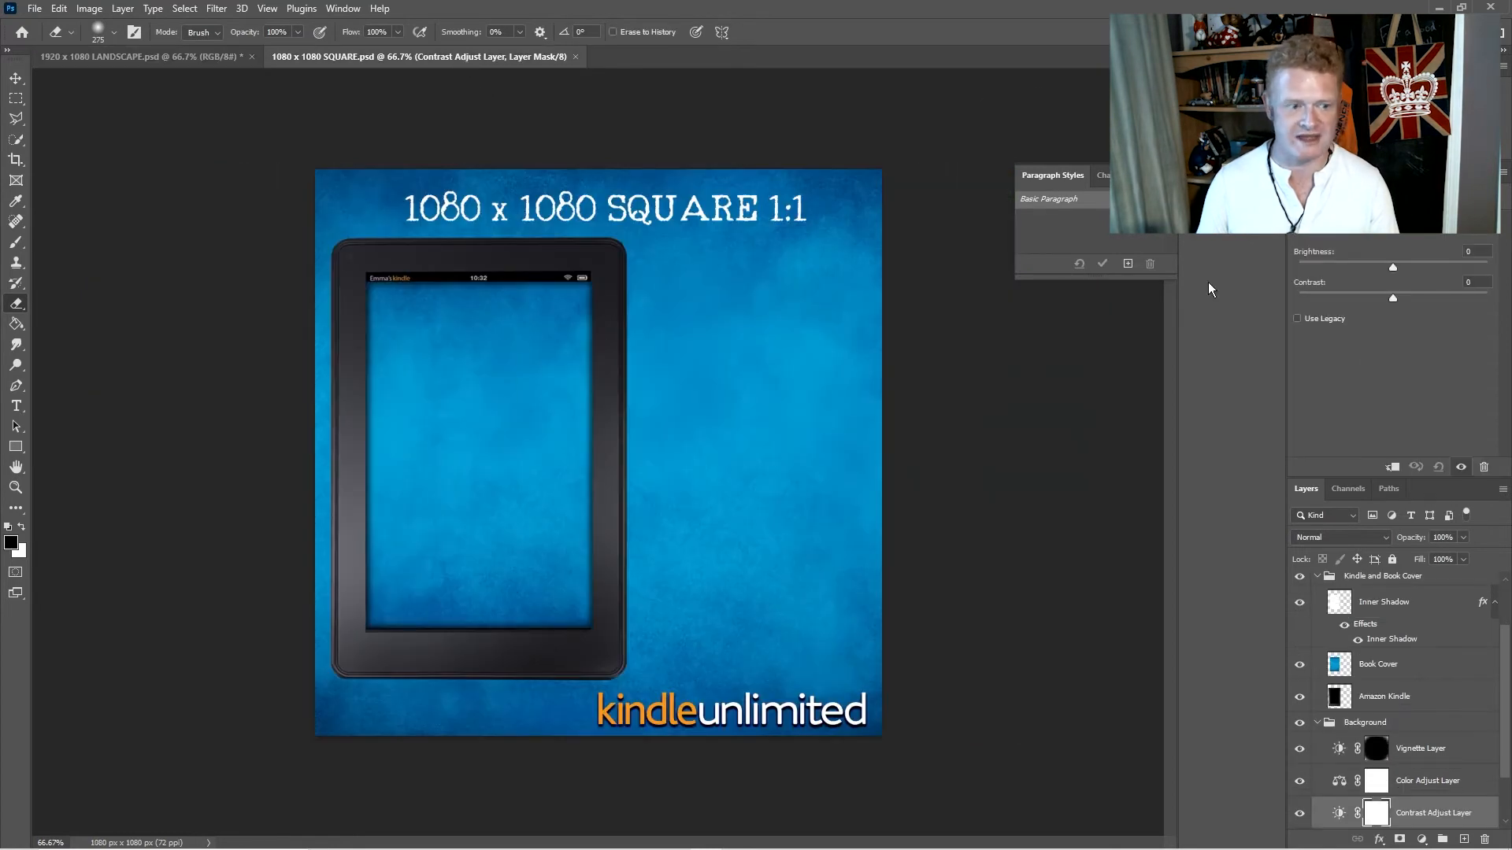
pyautogui.click(1422, 667)
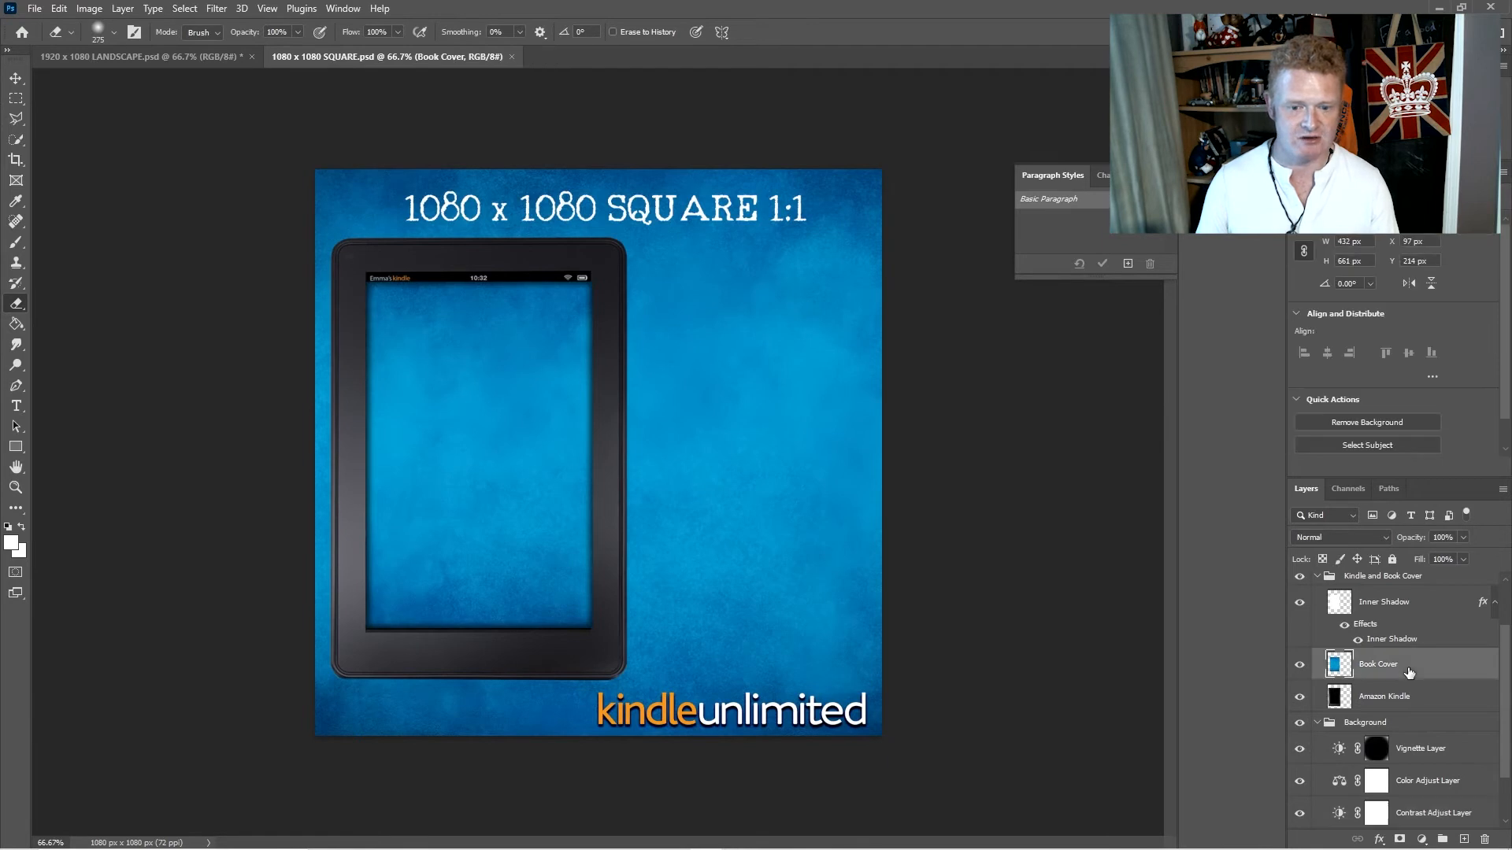
pyautogui.hotkey('alt', 'Tab')
pyautogui.moveTo(866, 397); pyautogui.dragTo(431, 457)
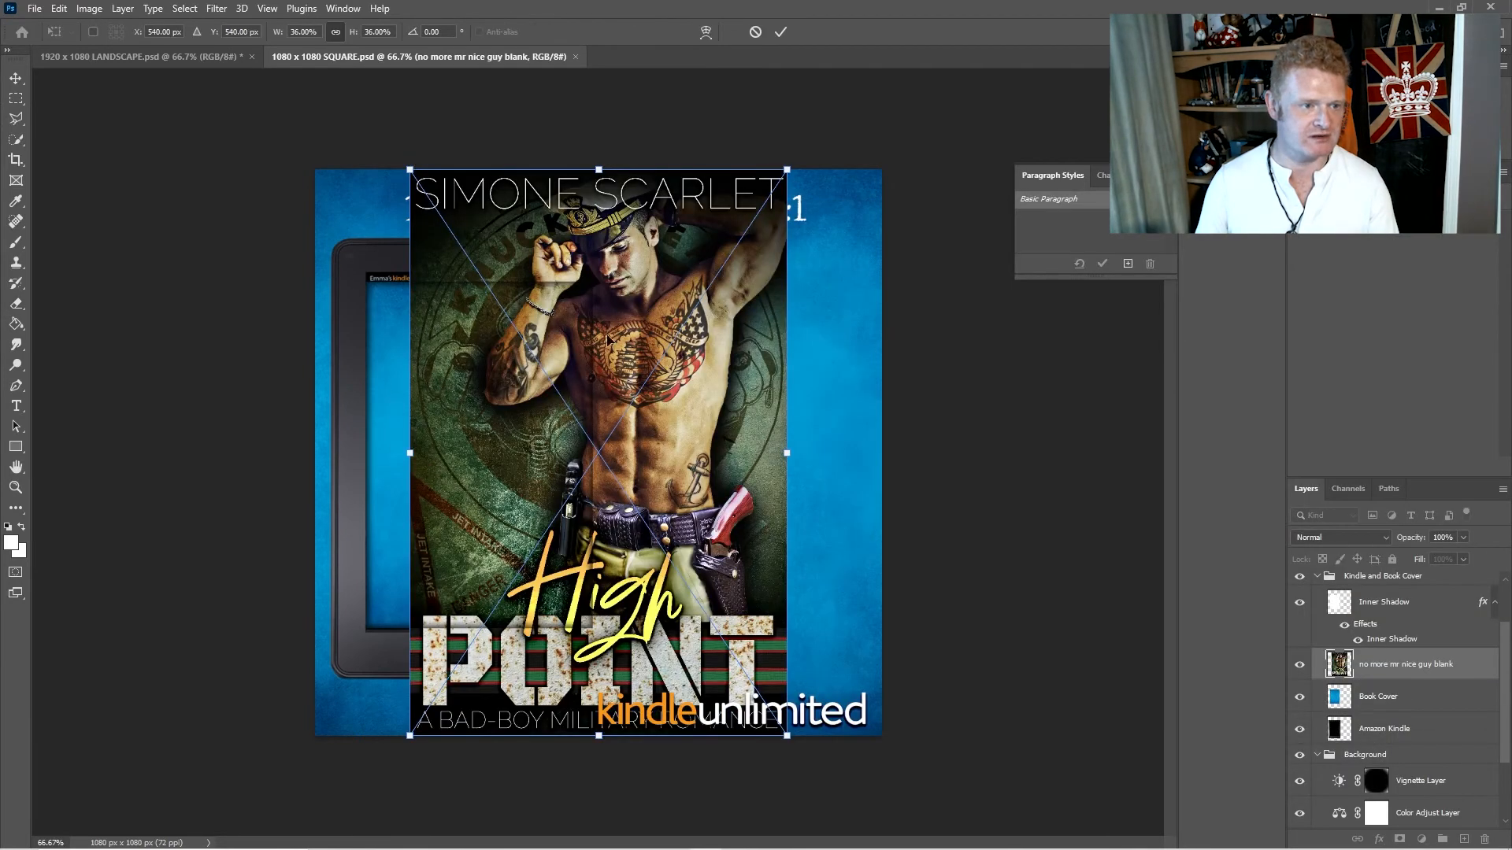
# - Scale and move the placed cover to fill the Kindle screen, about 432 x 661 px at X 97, Y 214 px
pyautogui.moveTo(788, 736); pyautogui.dragTo(618, 504)
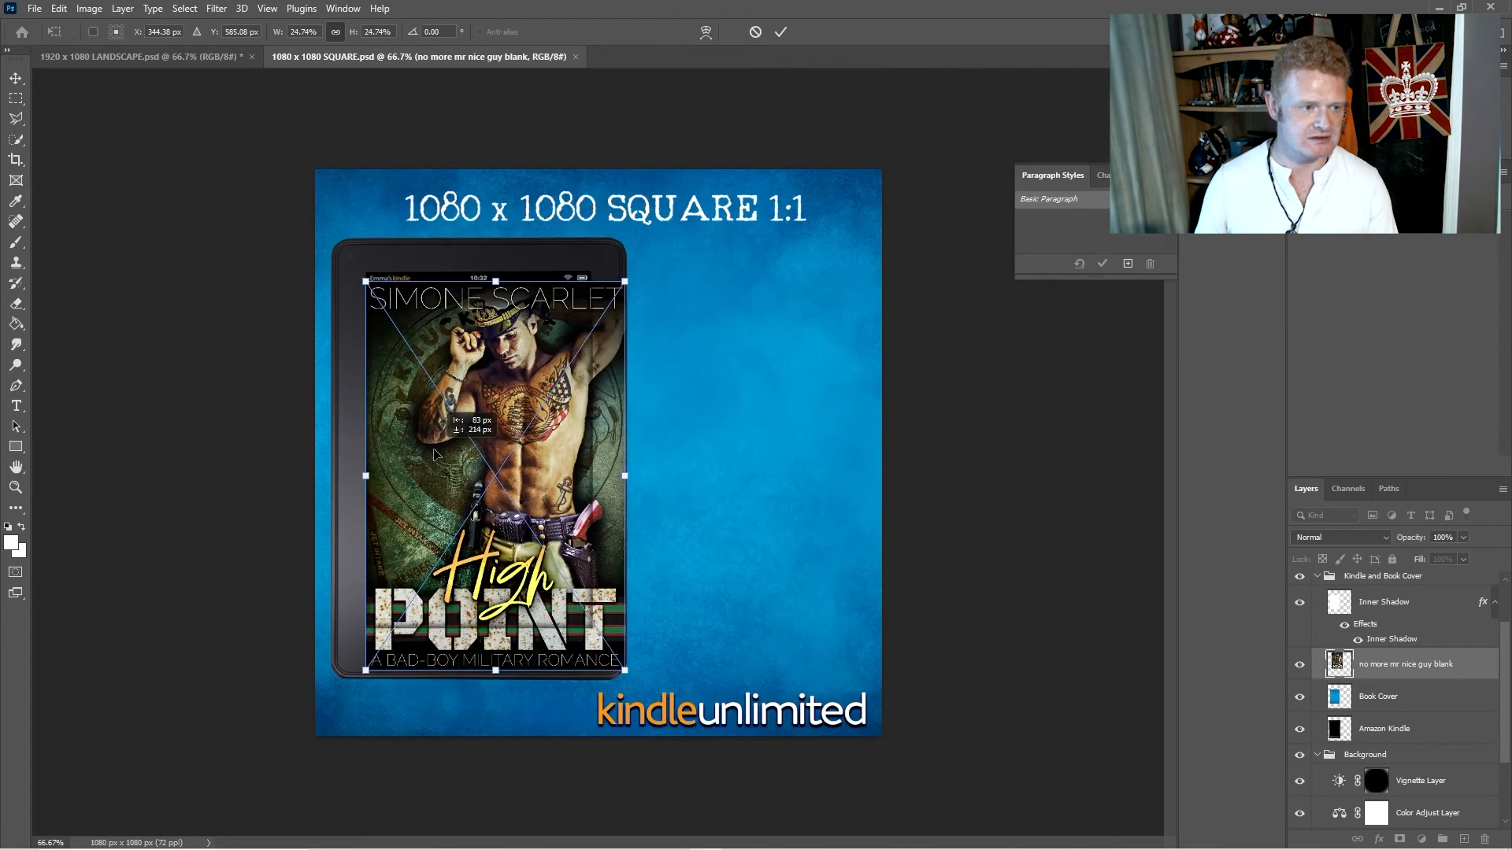
pyautogui.moveTo(625, 668); pyautogui.dragTo(591, 621)
pyautogui.press('Return')
pyautogui.press('e')
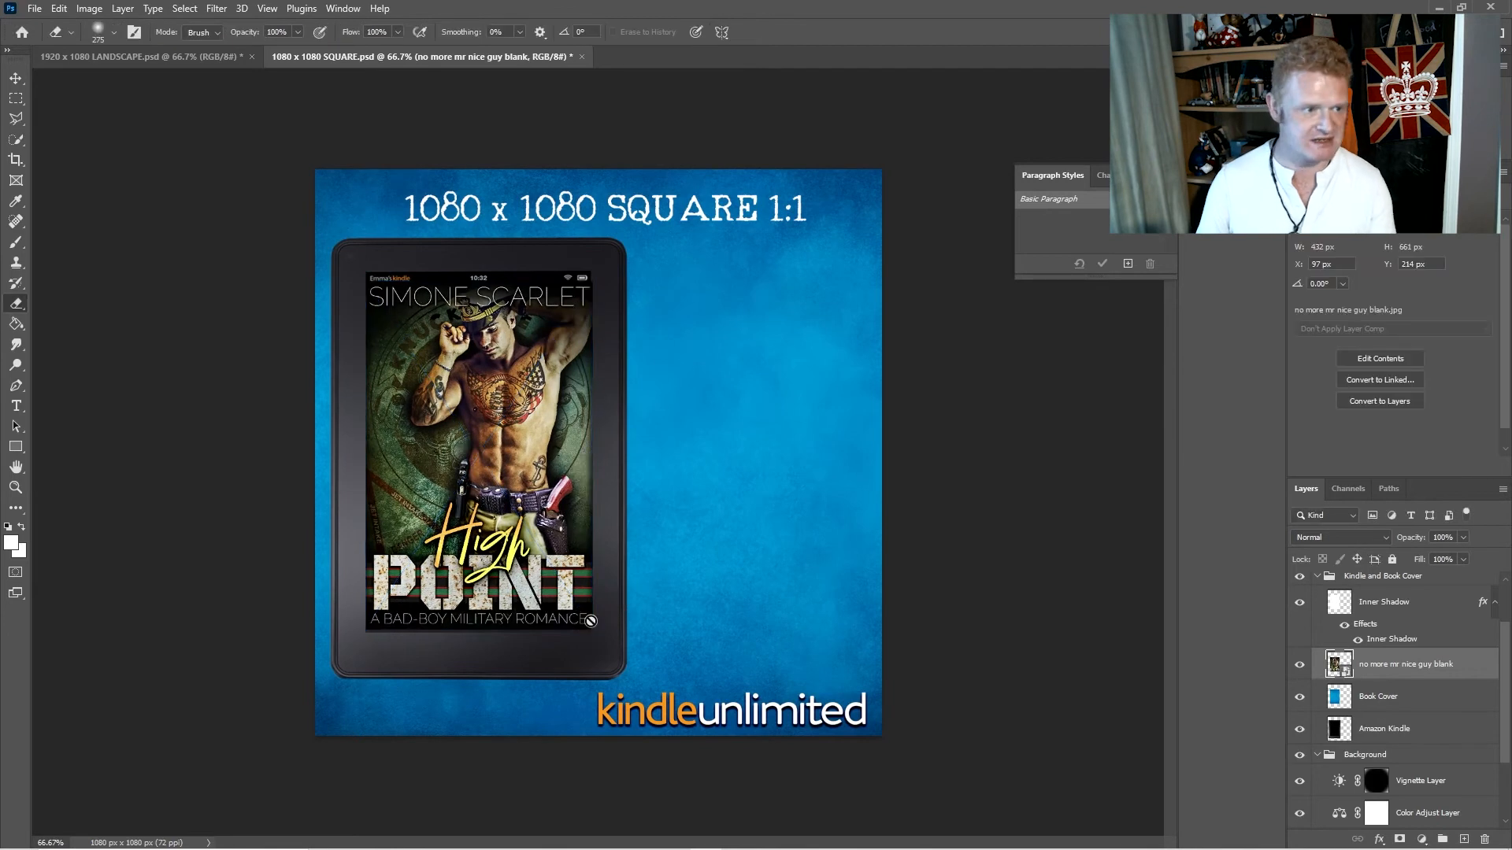
# - Place knuckvid1.png from the project folder directly above the Background Layer in the square document
pyautogui.scroll(-3, 1441, 770)
pyautogui.click(1403, 783)
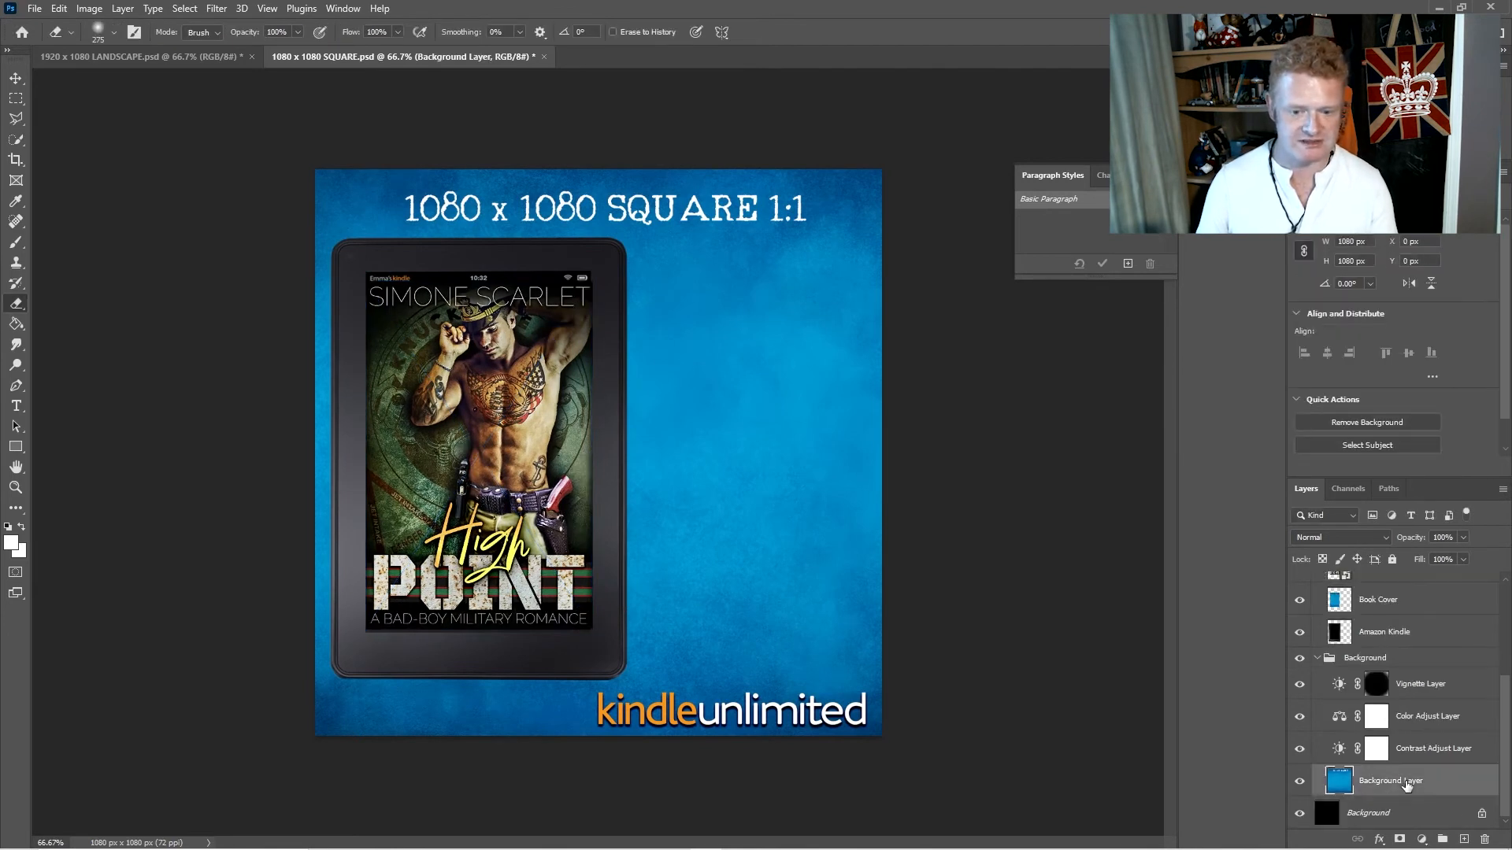
pyautogui.hotkey('alt', 'Tab')
pyautogui.moveTo(768, 411); pyautogui.dragTo(319, 467)
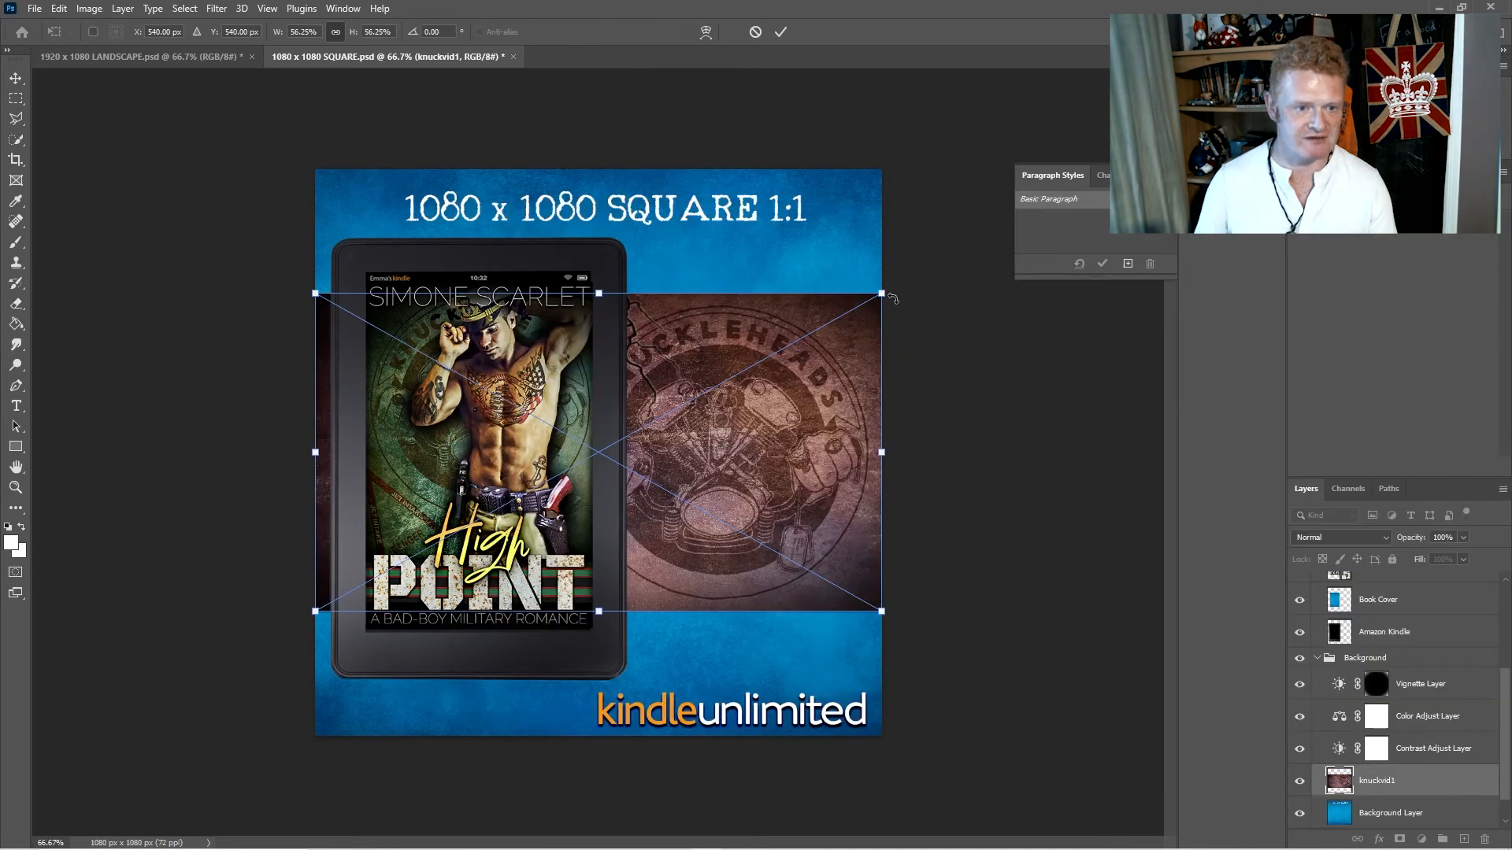
# - Scale and shift the knuckvid1 image to cover the square canvas, about 1993 x 1122 px at X -913, Y -21 px
pyautogui.moveTo(883, 294); pyautogui.dragTo(1125, 155)
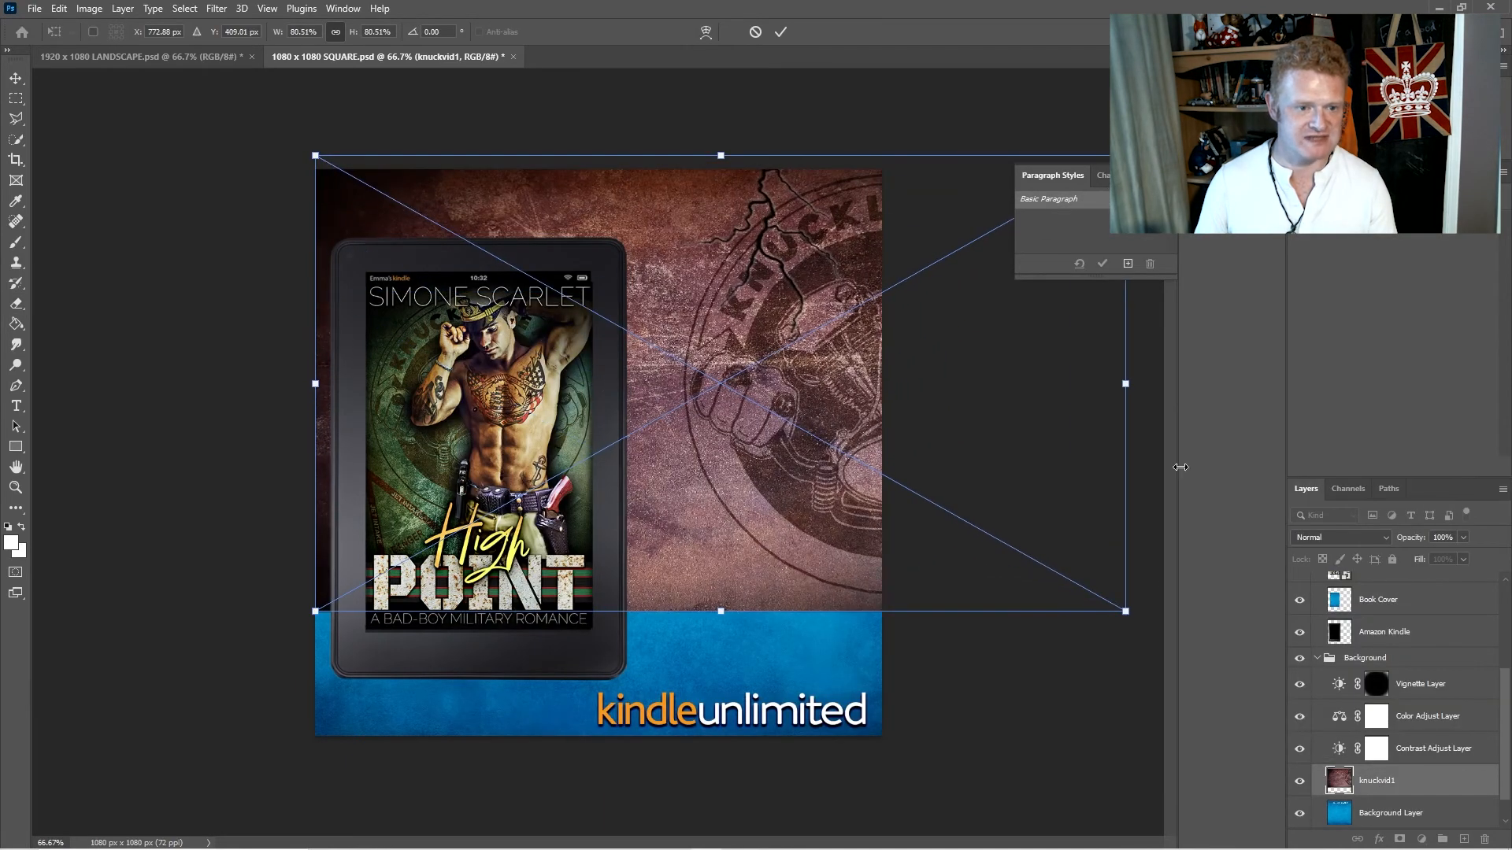
pyautogui.moveTo(312, 611); pyautogui.dragTo(80, 743)
pyautogui.moveTo(964, 483); pyautogui.dragTo(719, 485)
pyautogui.press('Return')
pyautogui.press('e')
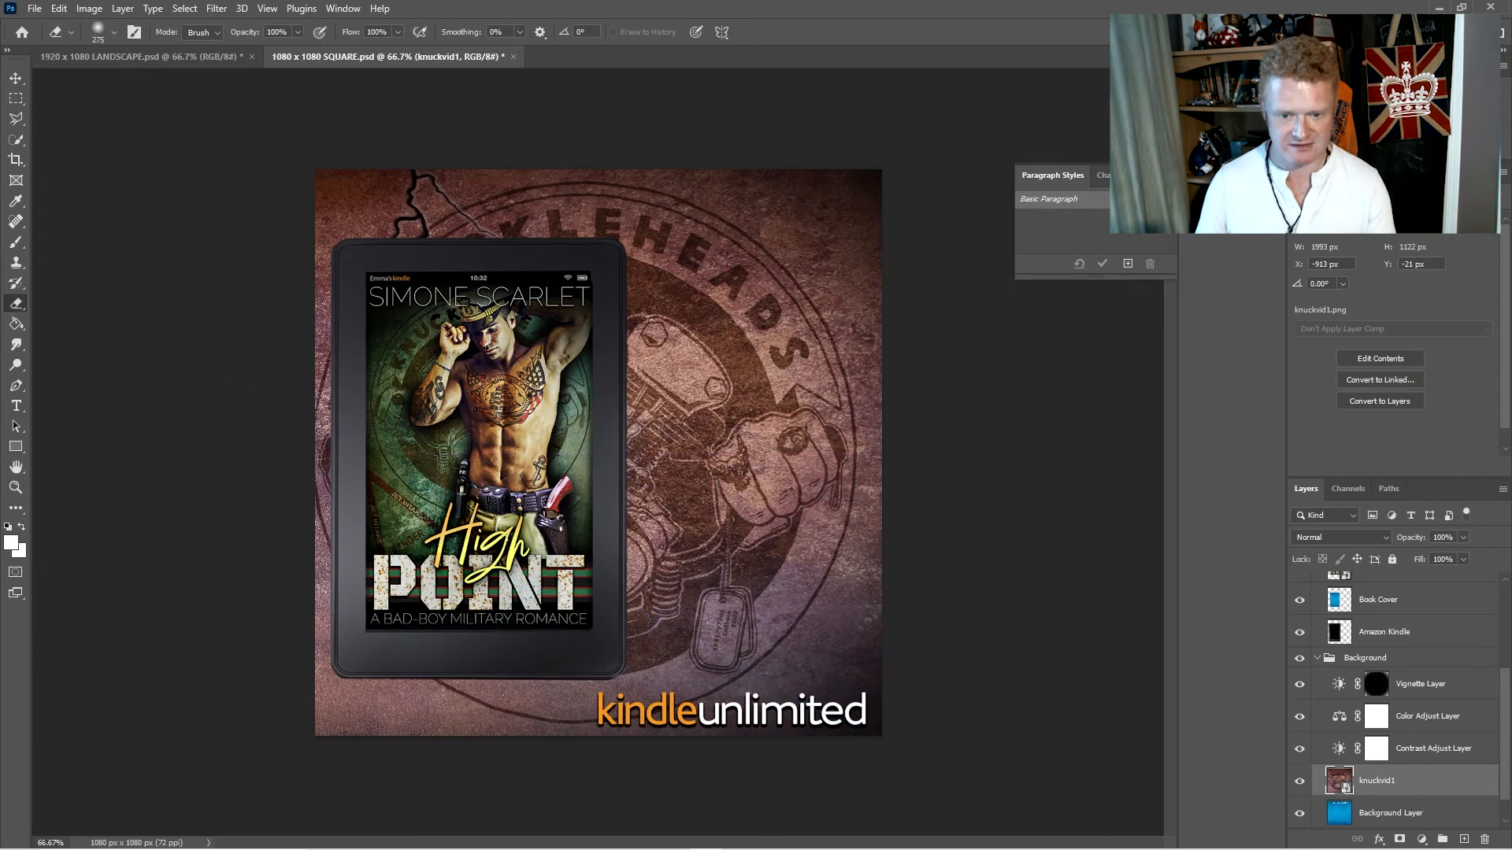
# - Set the Color Adjust Layer to cyan-red -45, magenta-green +55 and yellow-blue +1, and the Contrast Adjust Layer to brightness -24 and contrast 48
pyautogui.click(1417, 718)
pyautogui.moveTo(1370, 283); pyautogui.dragTo(1377, 315)
pyautogui.moveTo(1372, 257); pyautogui.dragTo(1338, 249)
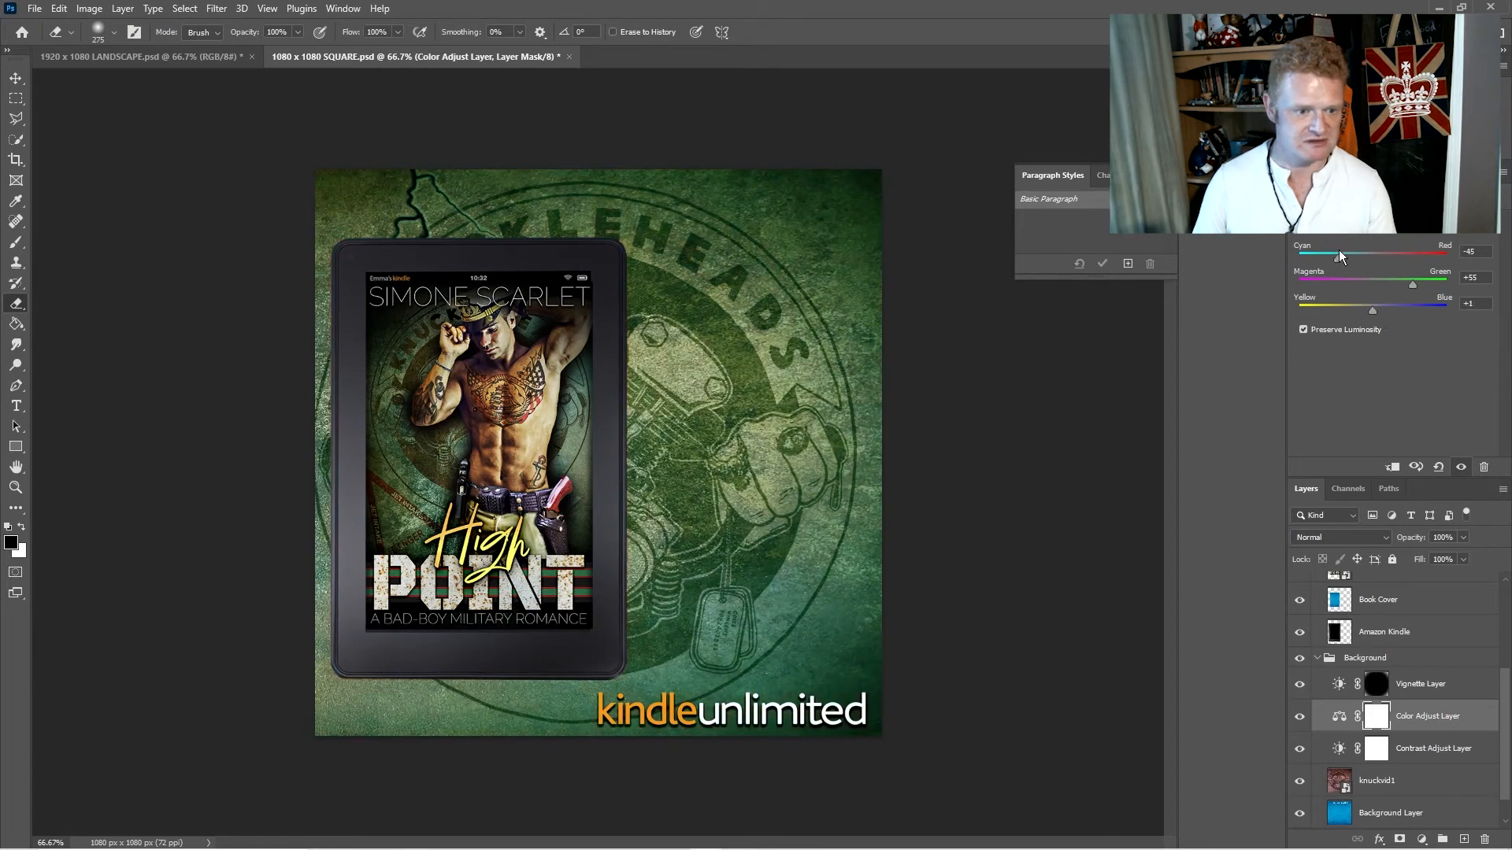
pyautogui.click(1434, 748)
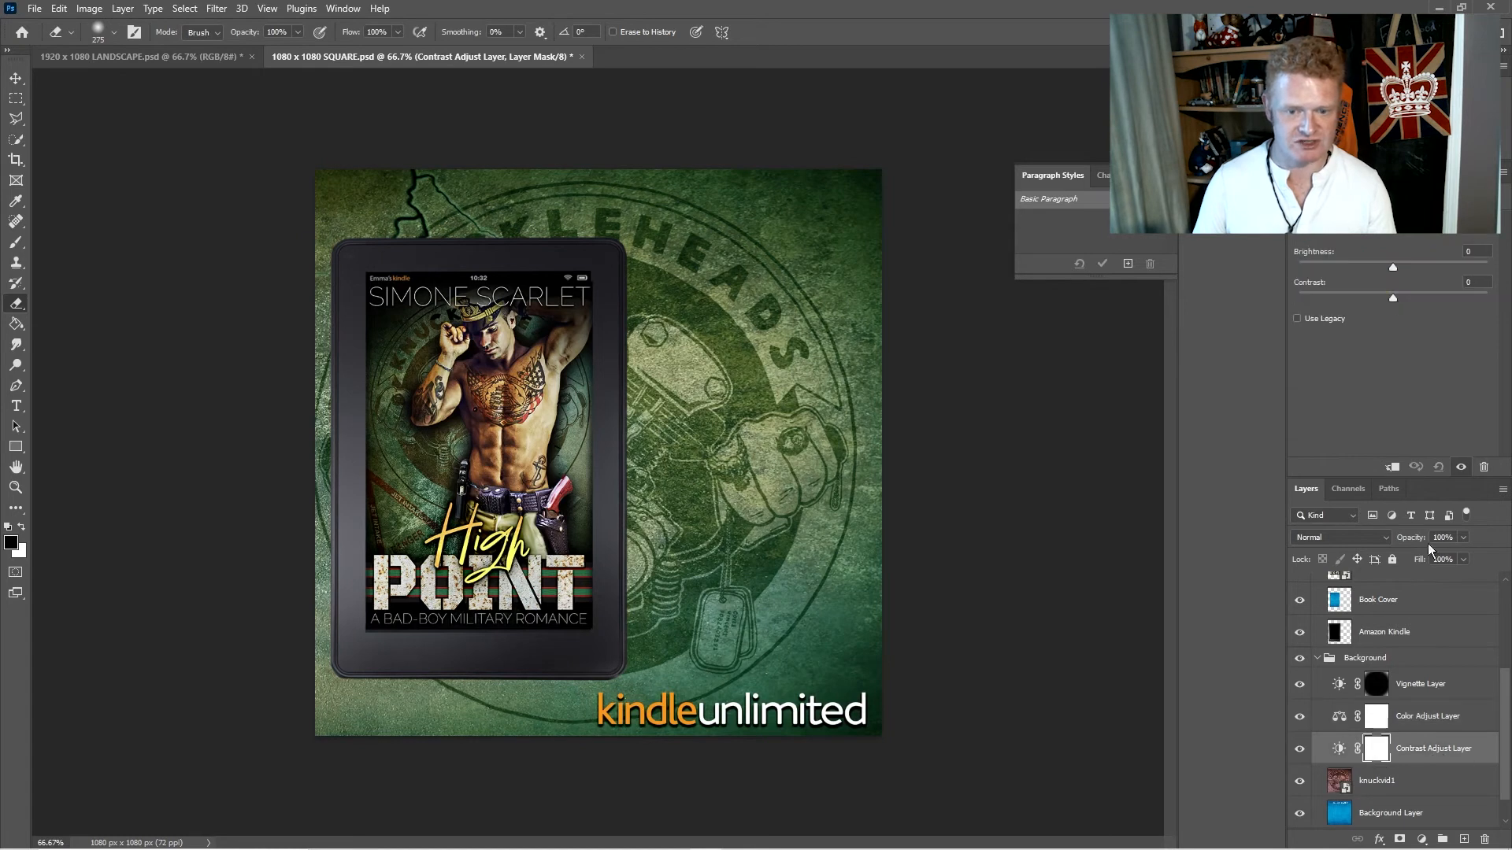
pyautogui.moveTo(1392, 299); pyautogui.dragTo(1378, 266)
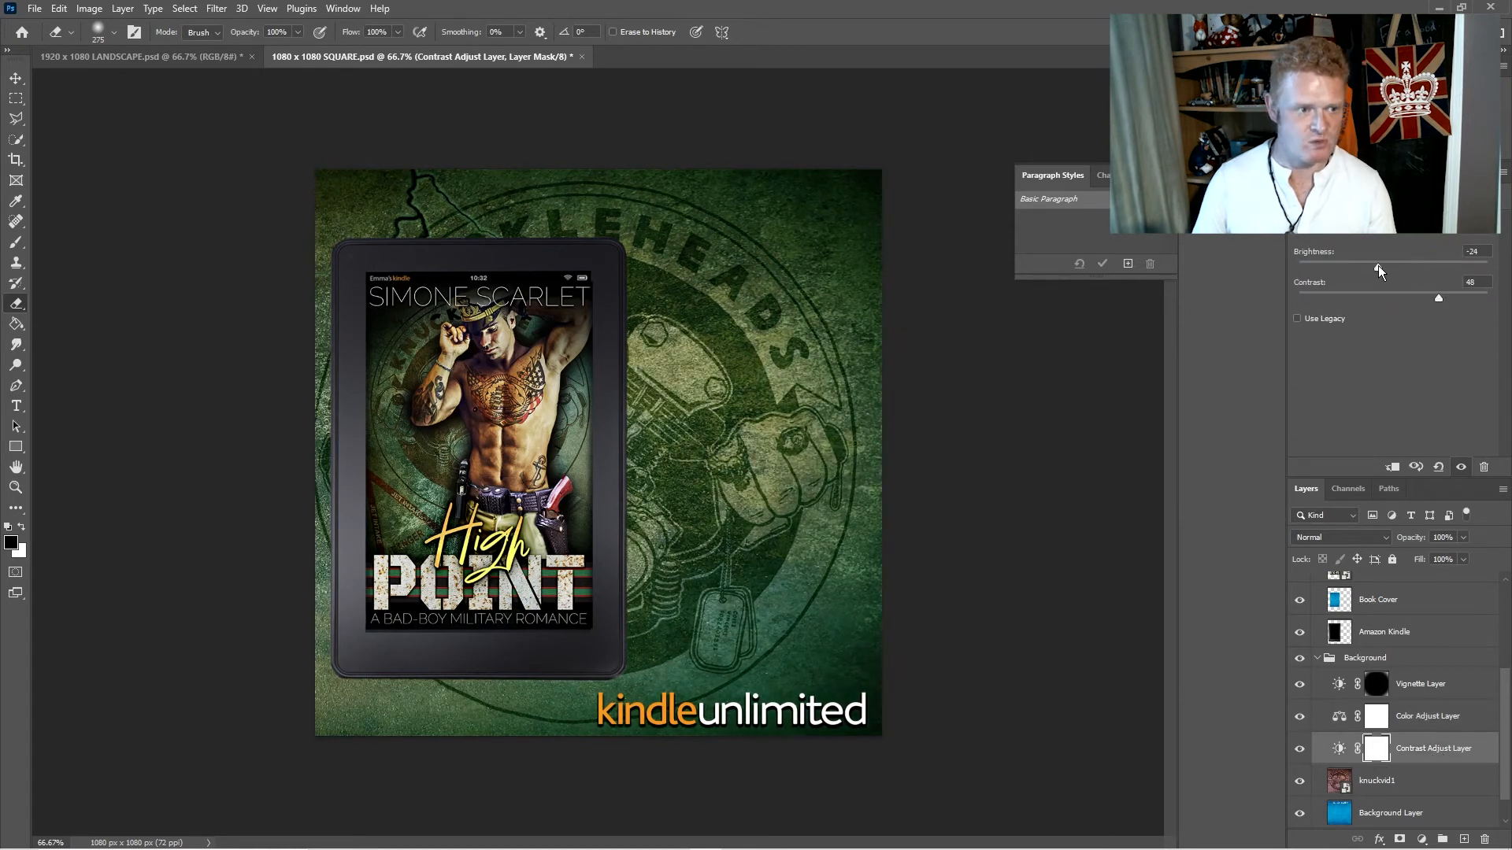
# - Toggle the Vignette Layer's visibility to compare its effect, and set its brightness to -82 and contrast to 59
pyautogui.click(1437, 685)
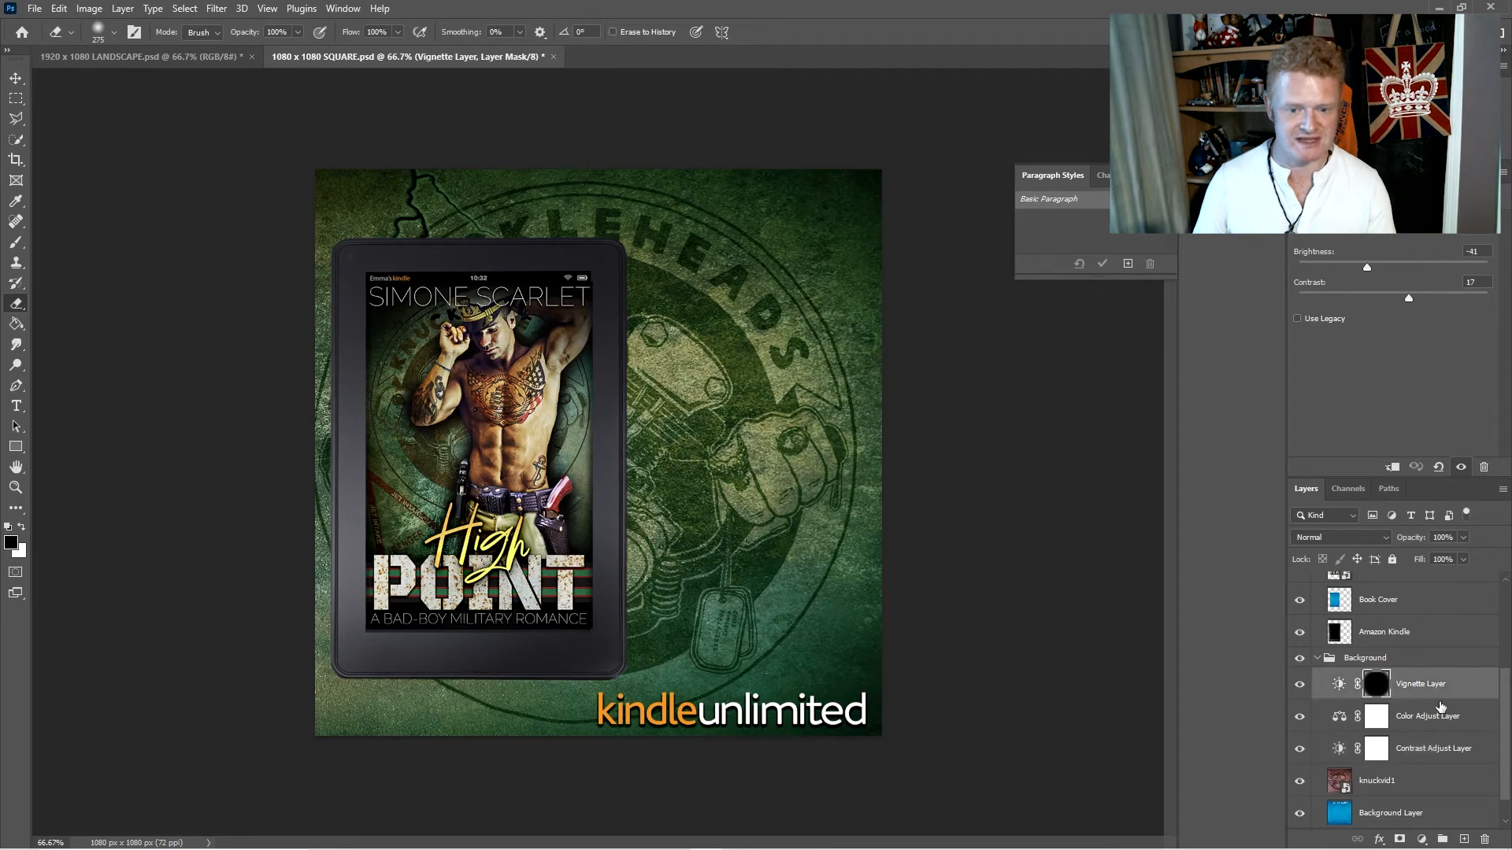
pyautogui.click(1298, 693)
pyautogui.click(1298, 692)
pyautogui.click(1410, 690)
pyautogui.moveTo(1499, 312); pyautogui.dragTo(1449, 301)
pyautogui.moveTo(1369, 268)
pyautogui.mouseDown()
pyautogui.moveTo(1301, 263)
pyautogui.moveTo(1503, 261)
pyautogui.moveTo(1324, 265)
pyautogui.moveTo(1340, 266)
pyautogui.mouseUp()
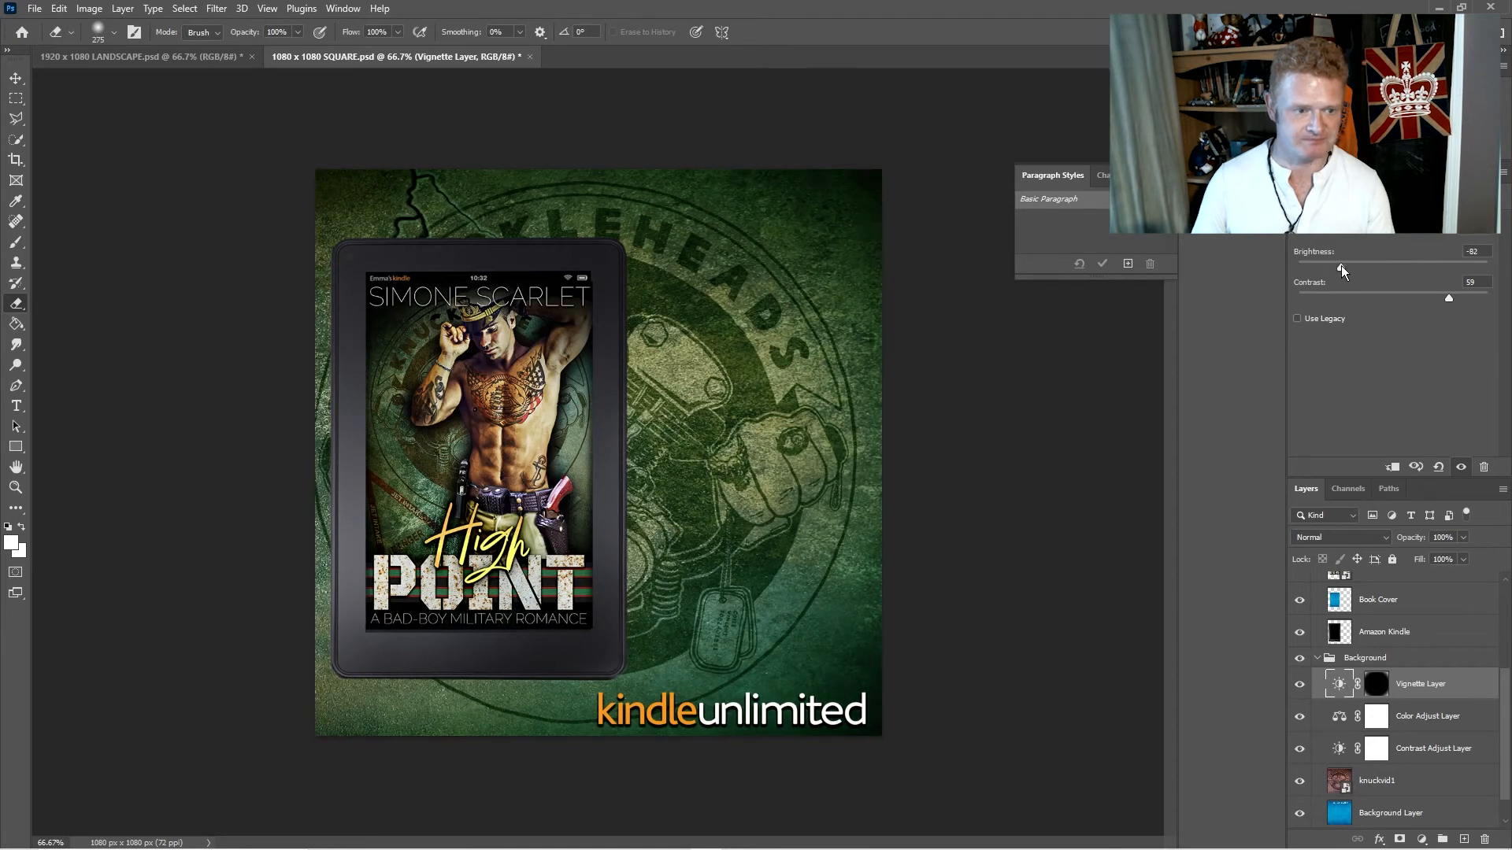
# - Select the square document's layers from Inner Shadow through Amazon Kindle and enlarge them together to nearly the full canvas height
pyautogui.scroll(3, 1323, 654)
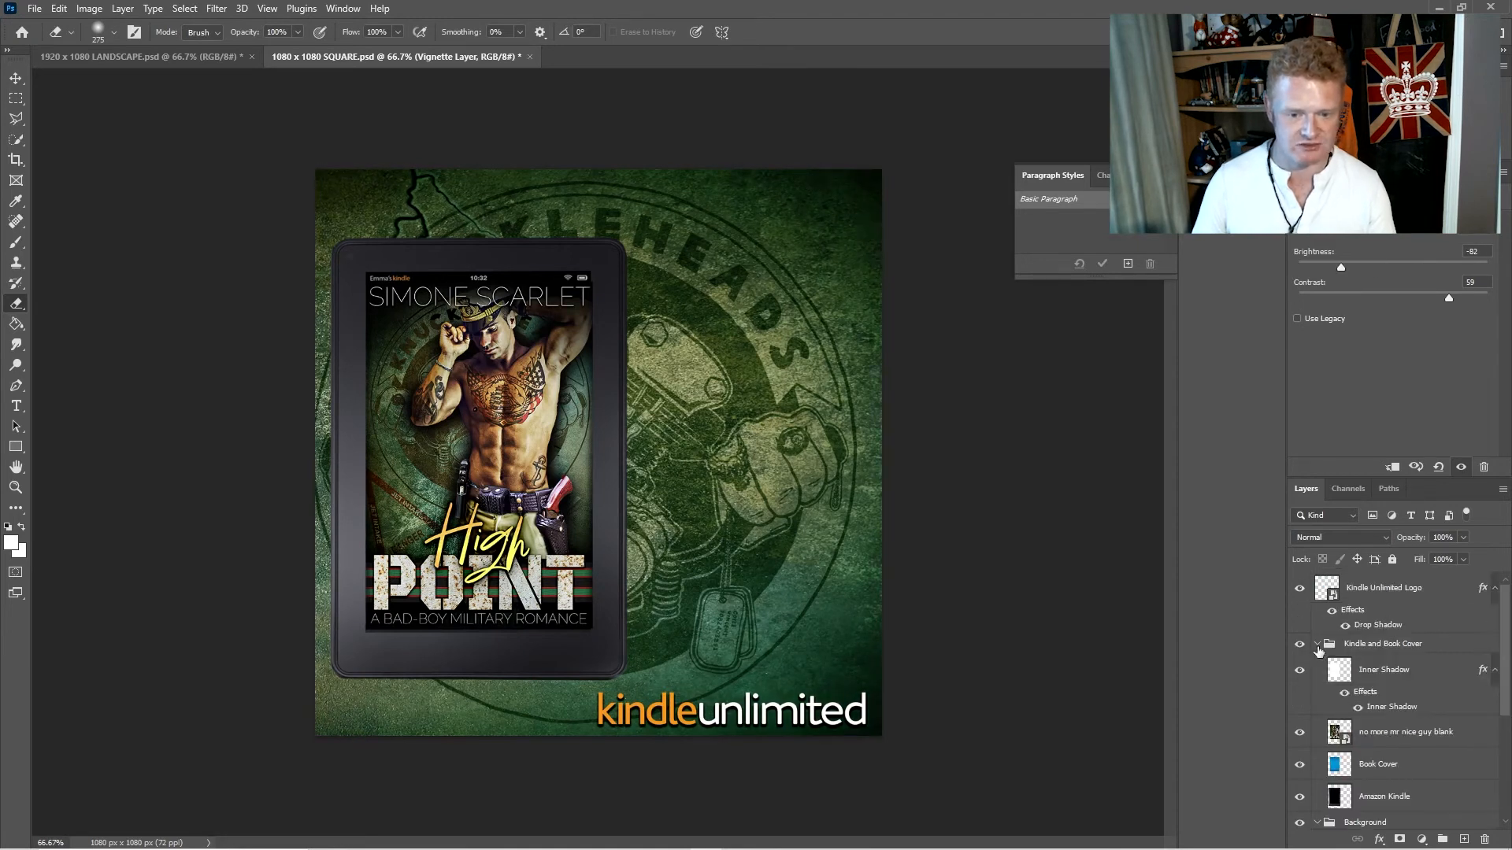
pyautogui.click(1318, 645)
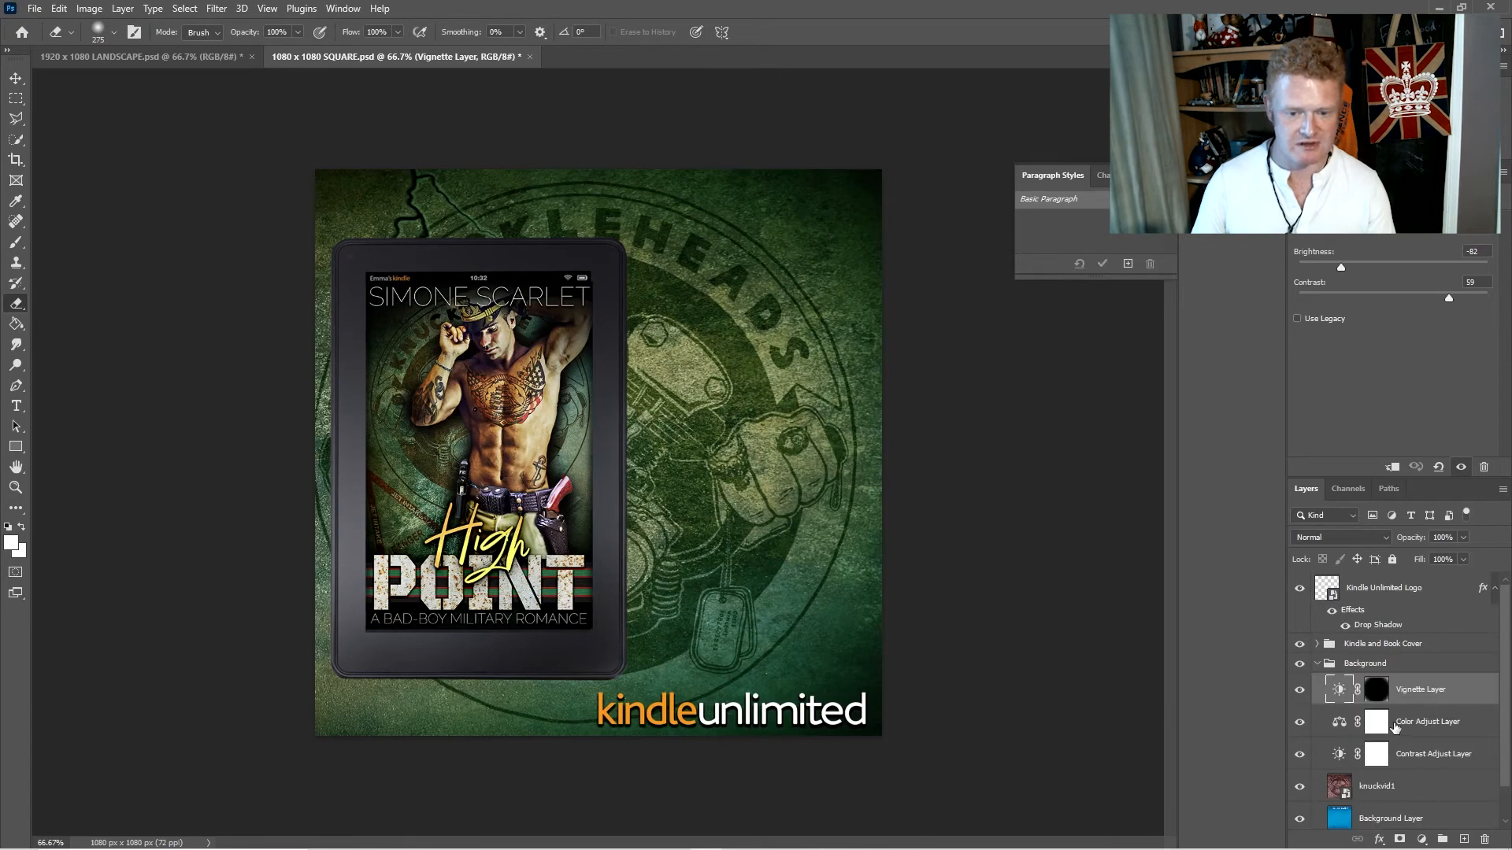
pyautogui.click(1317, 644)
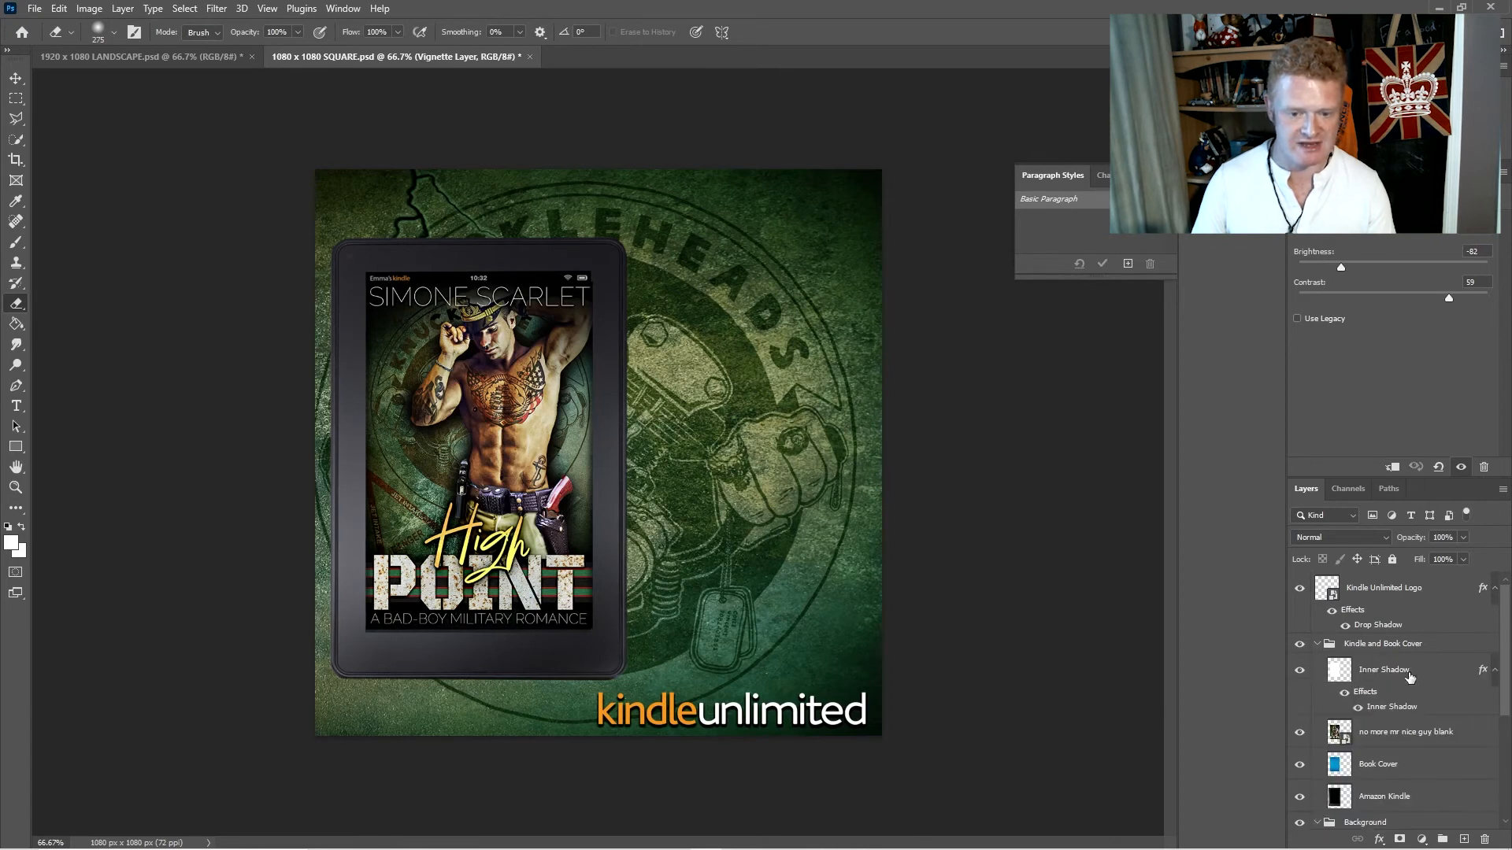
pyautogui.click(1386, 670)
pyautogui.scroll(-1, 1392, 726)
pyautogui.keyDown('shift'); pyautogui.click(1392, 727); pyautogui.keyUp('shift')
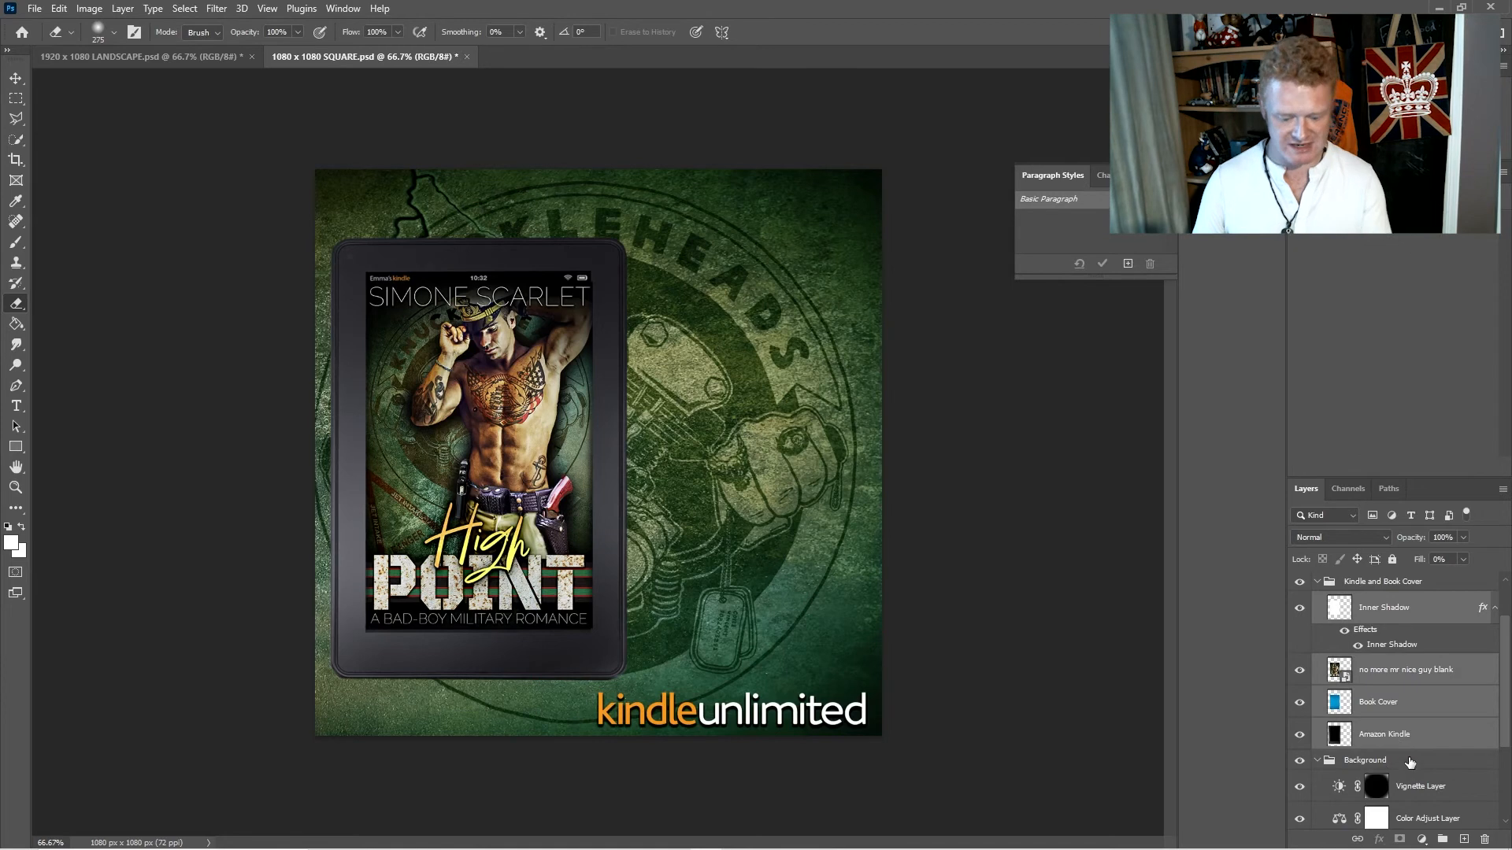
pyautogui.hotkey('ctrl', 't')
pyautogui.moveTo(637, 237); pyautogui.dragTo(668, 191)
pyautogui.moveTo(670, 705); pyautogui.dragTo(696, 741)
pyautogui.press('Return')
pyautogui.press('e')
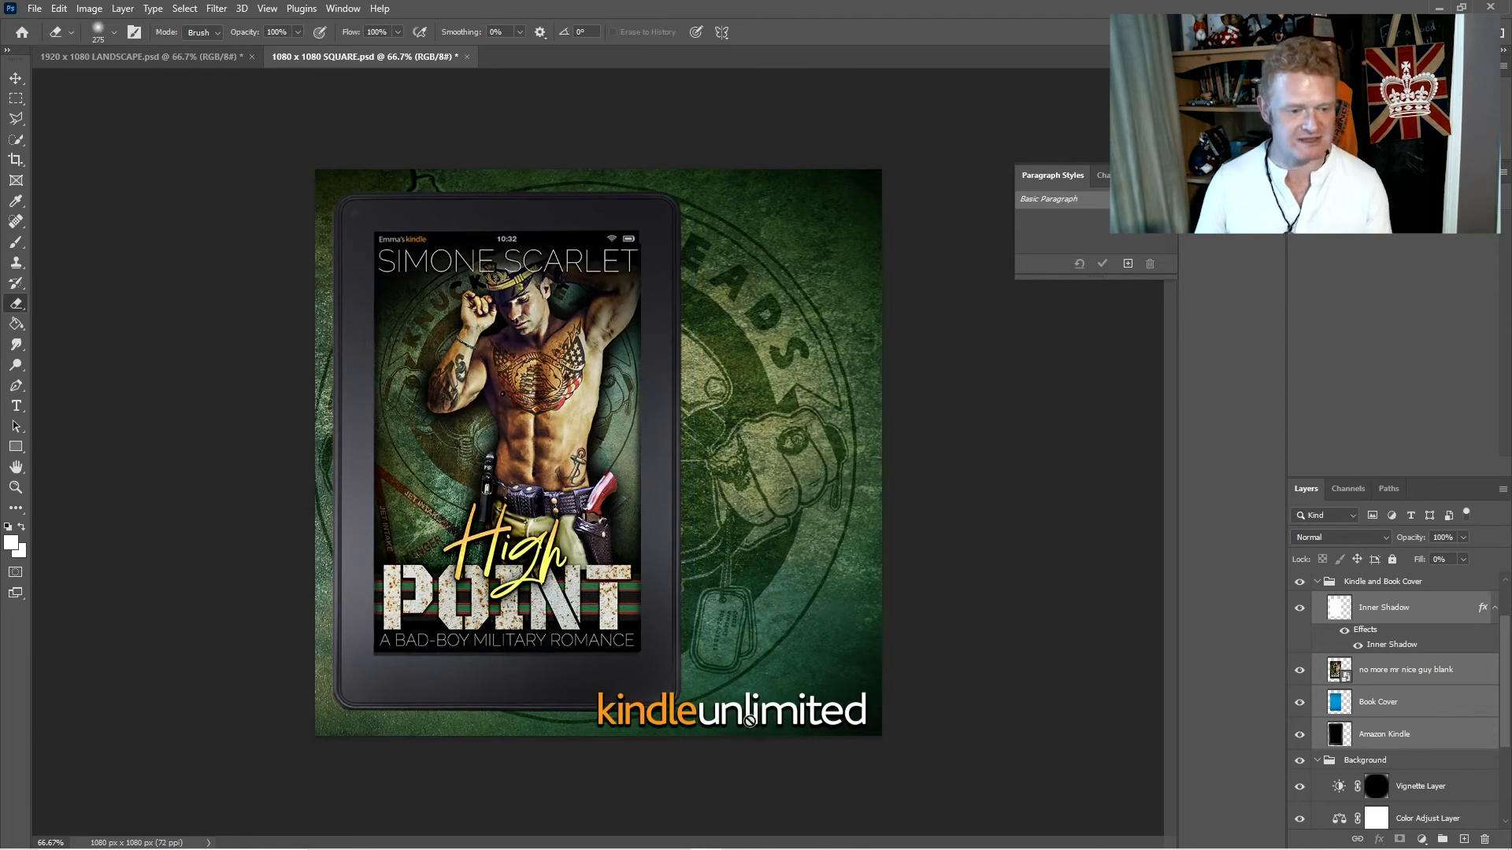
# - Hide the Kindle Unlimited Logo layer in the square document
pyautogui.scroll(2, 1386, 711)
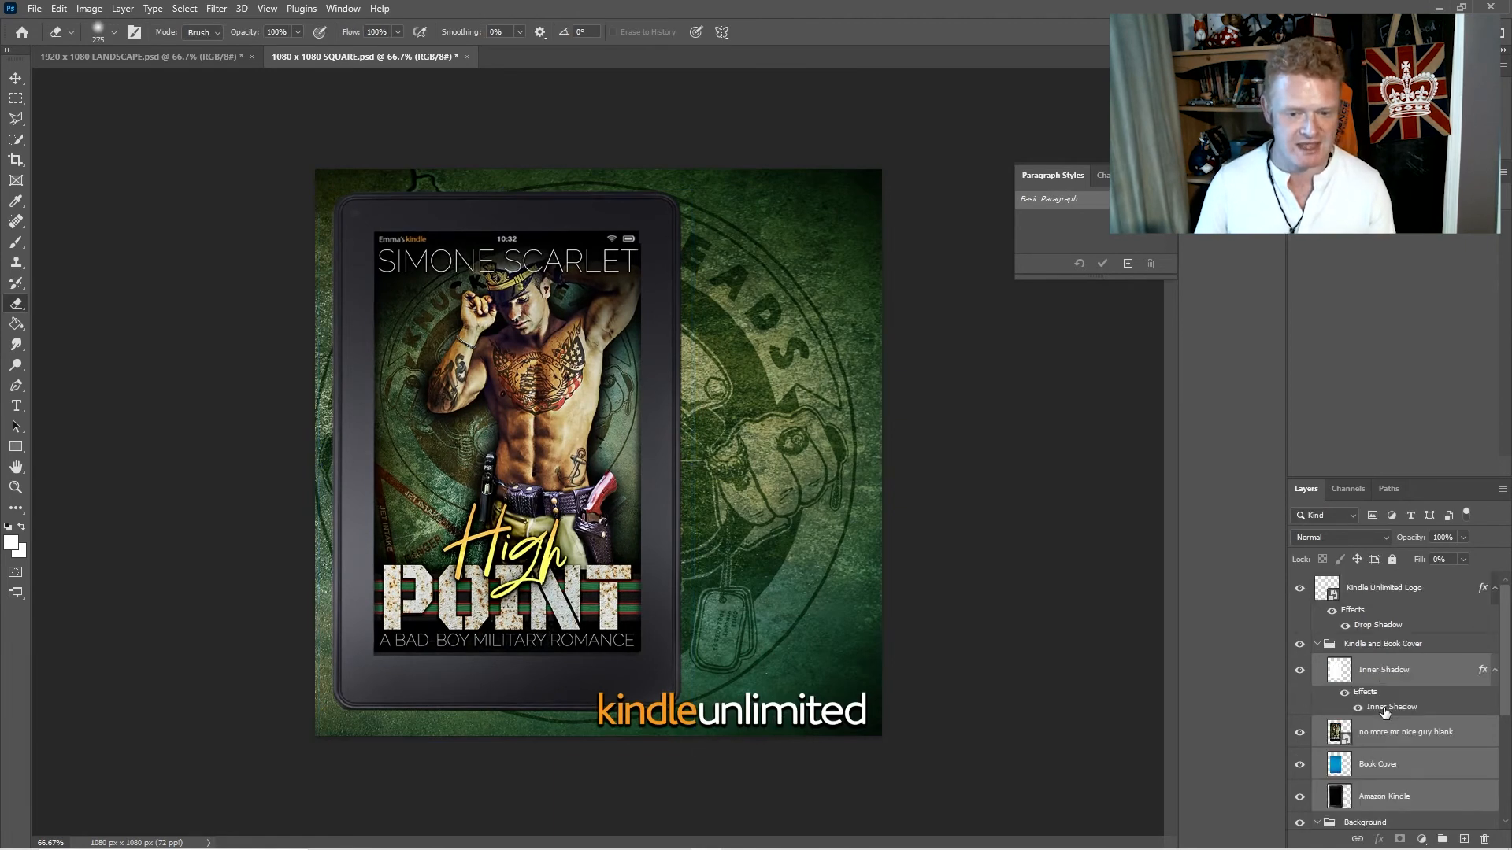
pyautogui.click(1300, 588)
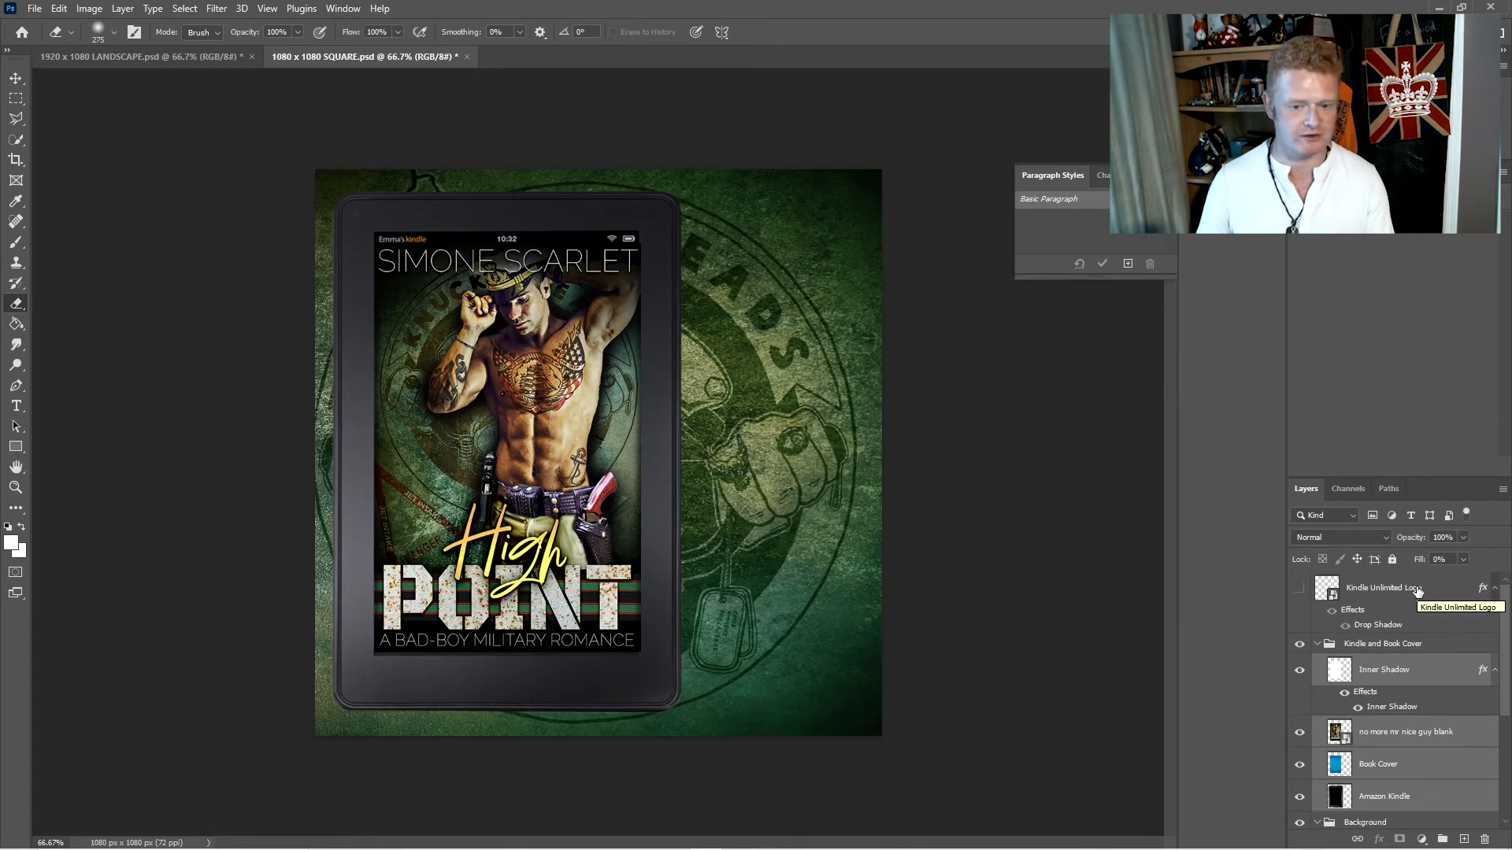
# - Save a JPEG copy of the square document as "High Point Cover Square Ad.jpg" at maximum quality 12
pyautogui.click(35, 8)
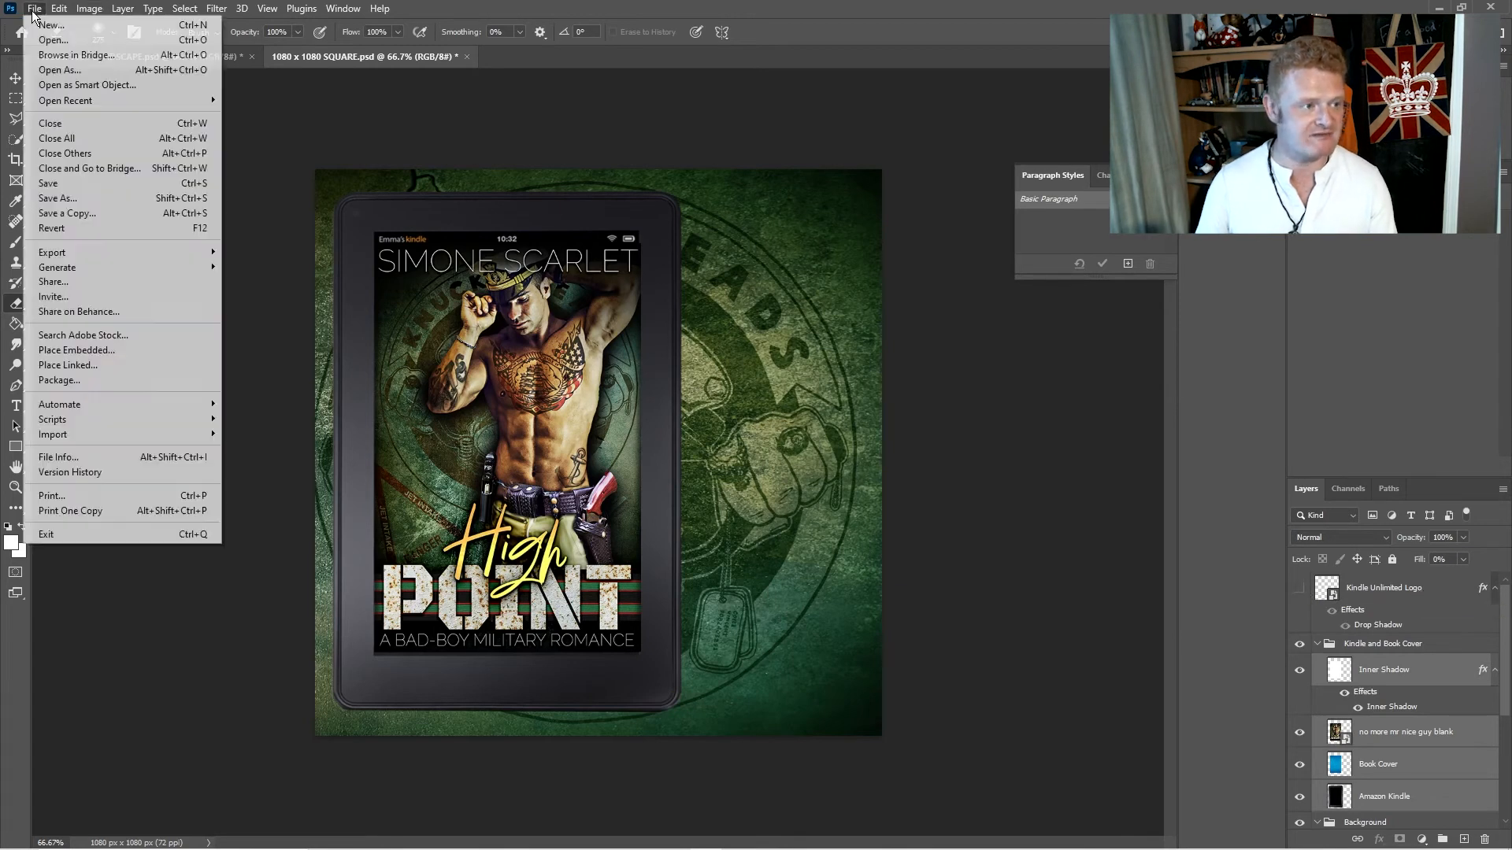
pyautogui.click(84, 212)
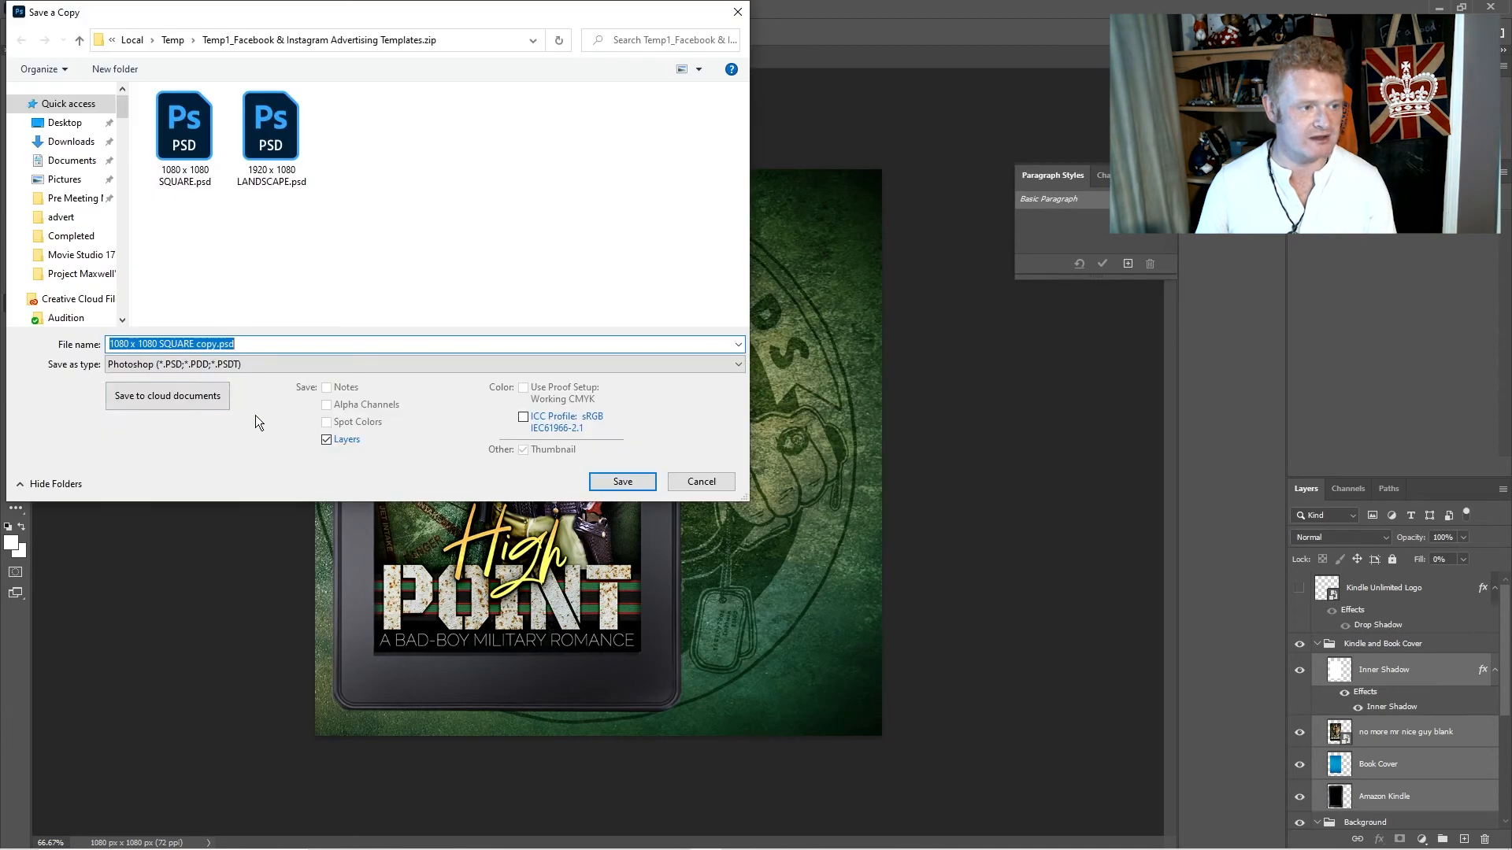
pyautogui.click(211, 364)
pyautogui.click(209, 486)
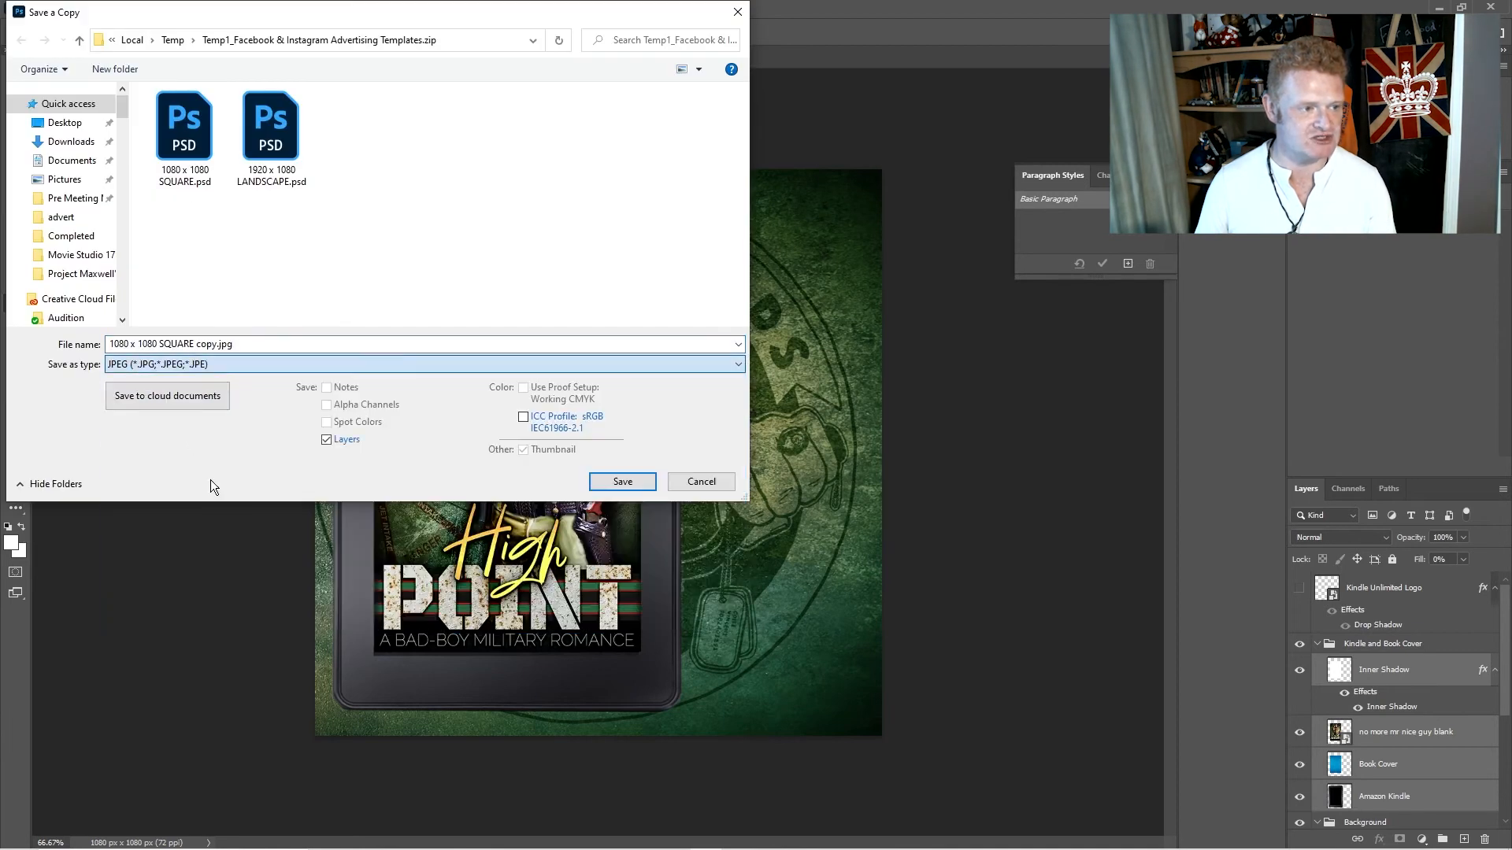
pyautogui.click(187, 149)
pyautogui.click(200, 344)
pyautogui.doubleClick(208, 344)
pyautogui.write('Square Ad')
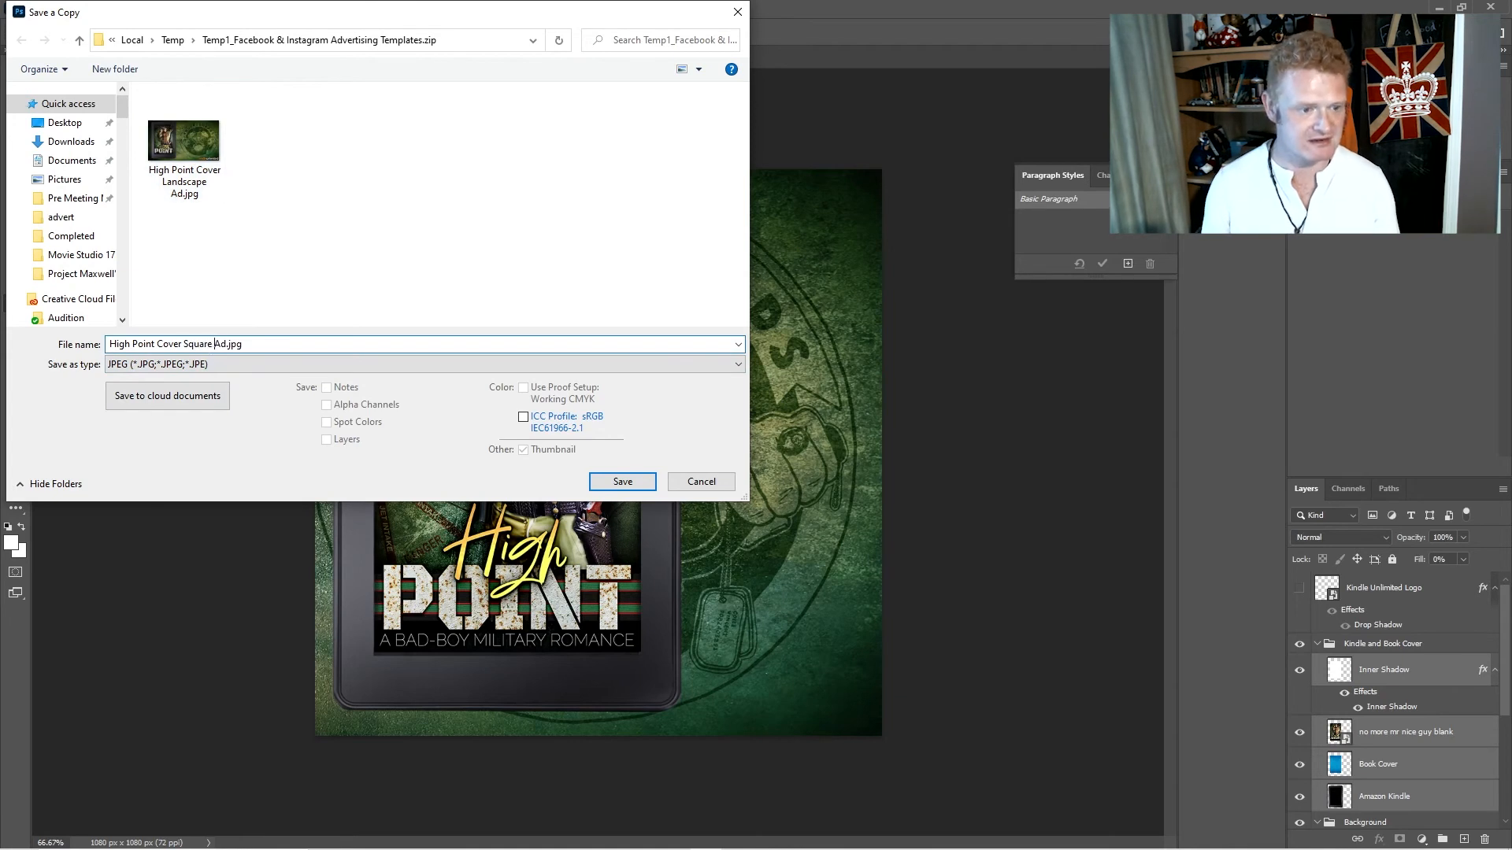
pyautogui.press('Return')
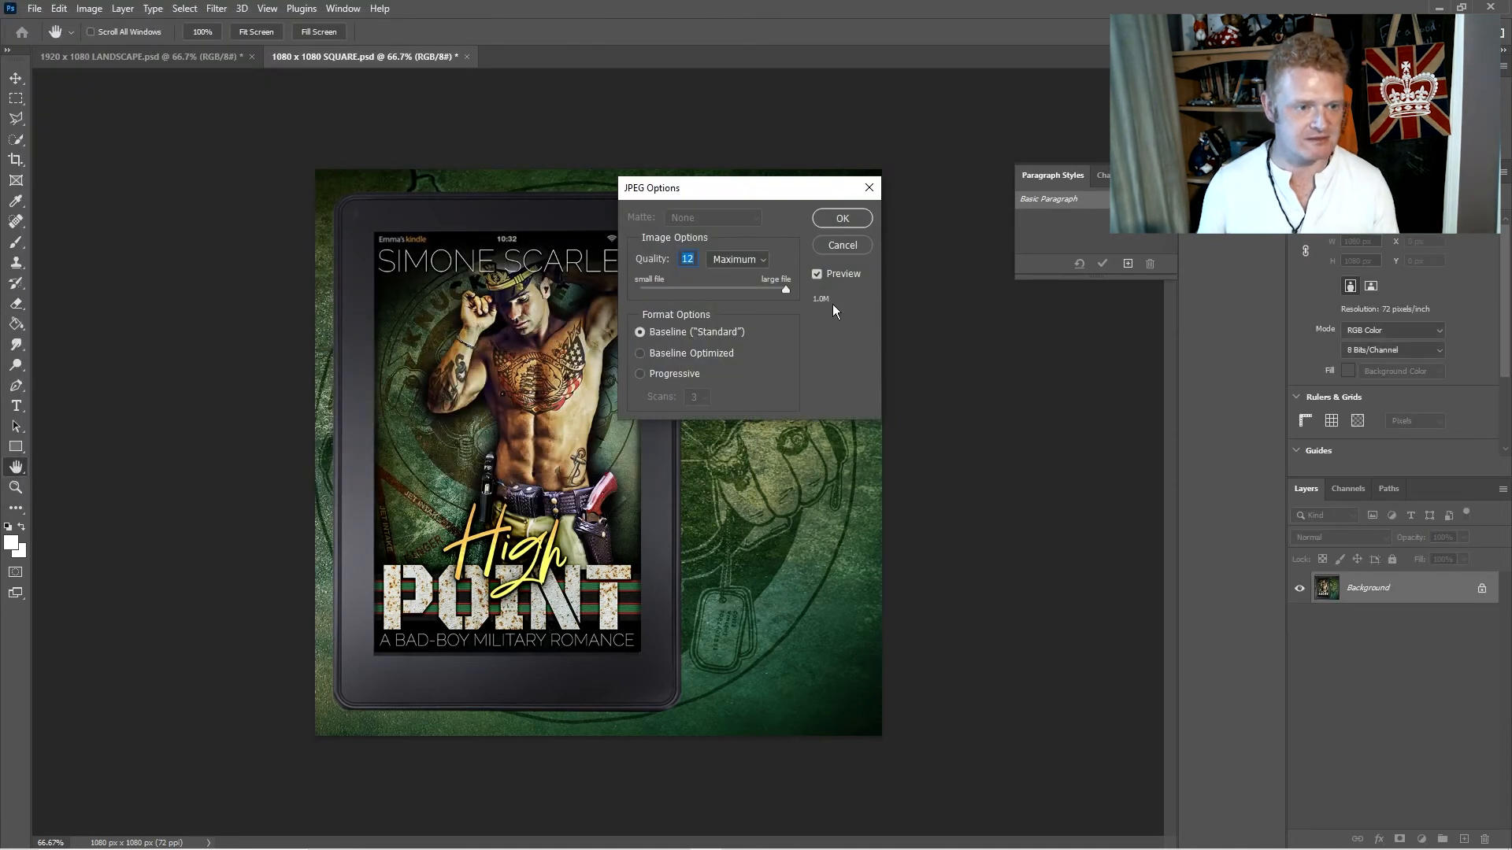
pyautogui.click(842, 218)
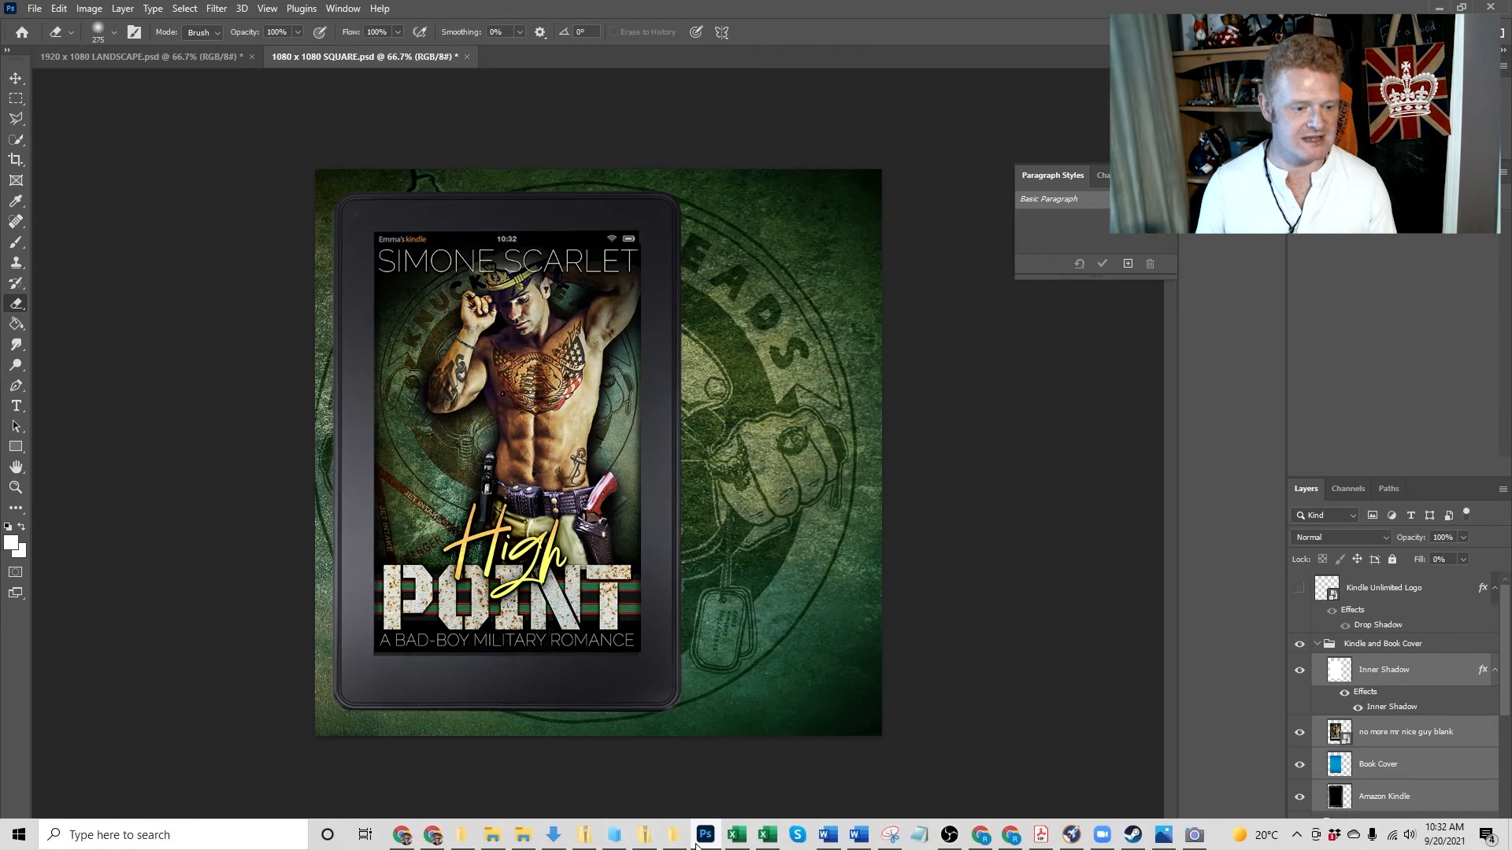
# - Open 1980 x 1920 STORY.psd from the Facebook & Instagram Advertising Templates.zip archive in the directory folder
pyautogui.click(674, 836)
pyautogui.click(661, 413)
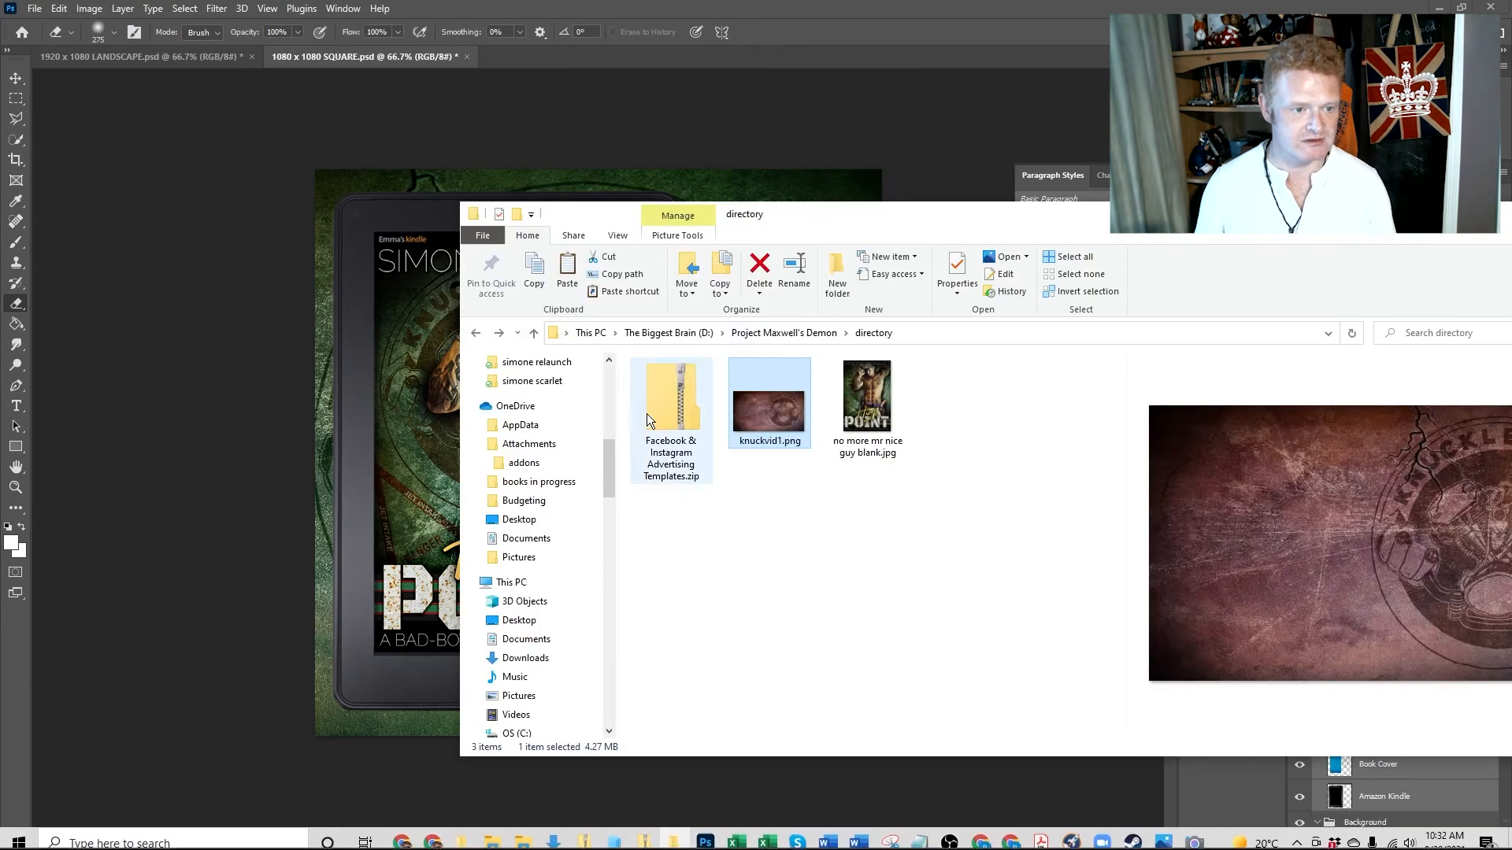
pyautogui.doubleClick(705, 418)
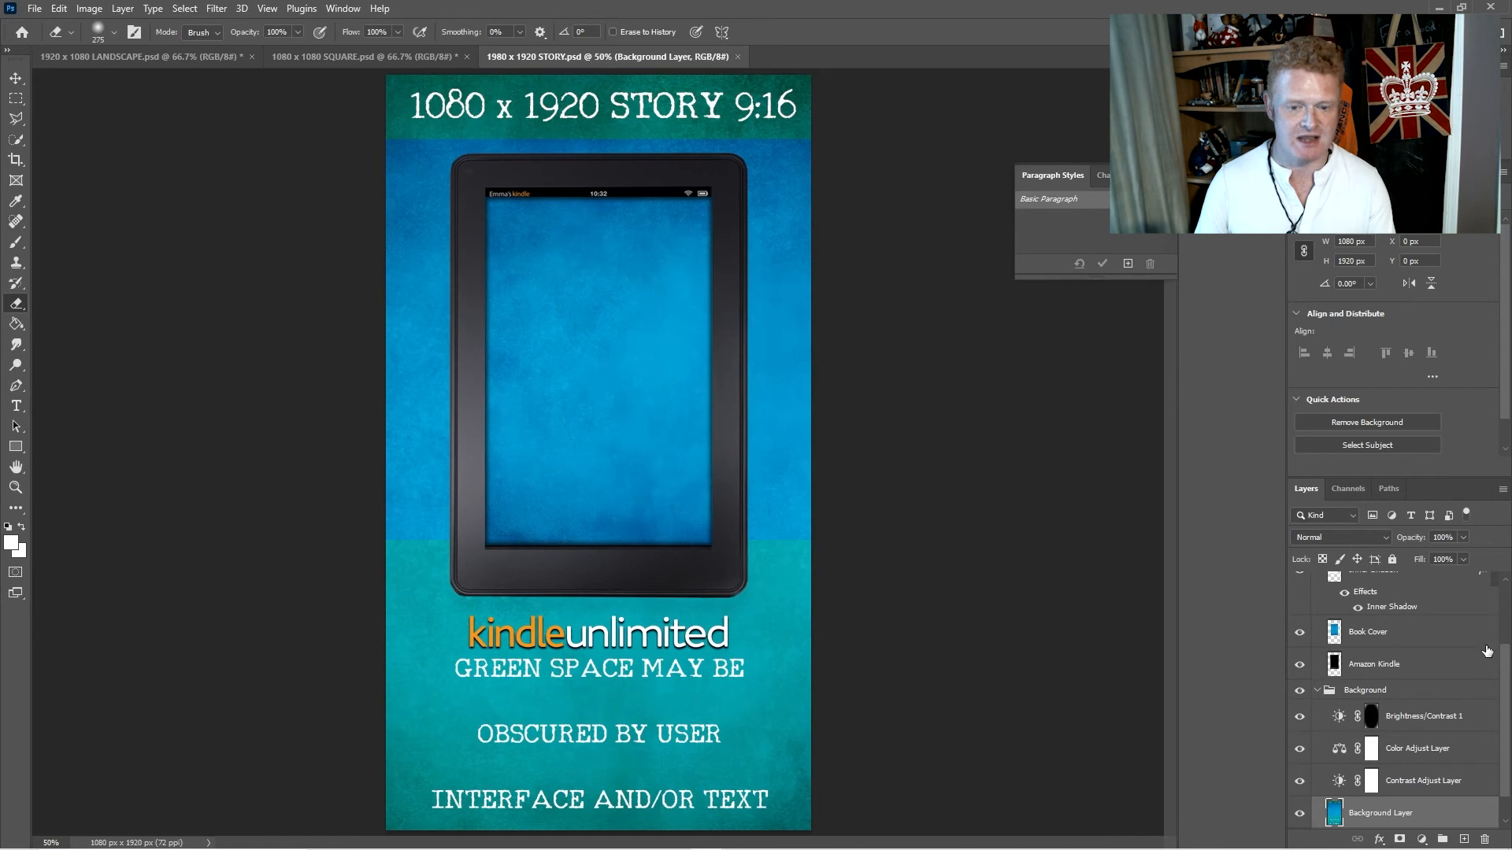
# - Place no more mr nice guy blank.jpg from the directory folder directly above the story document's Book Cover layer
pyautogui.click(1437, 636)
pyautogui.hotkey('alt', 'Tab')
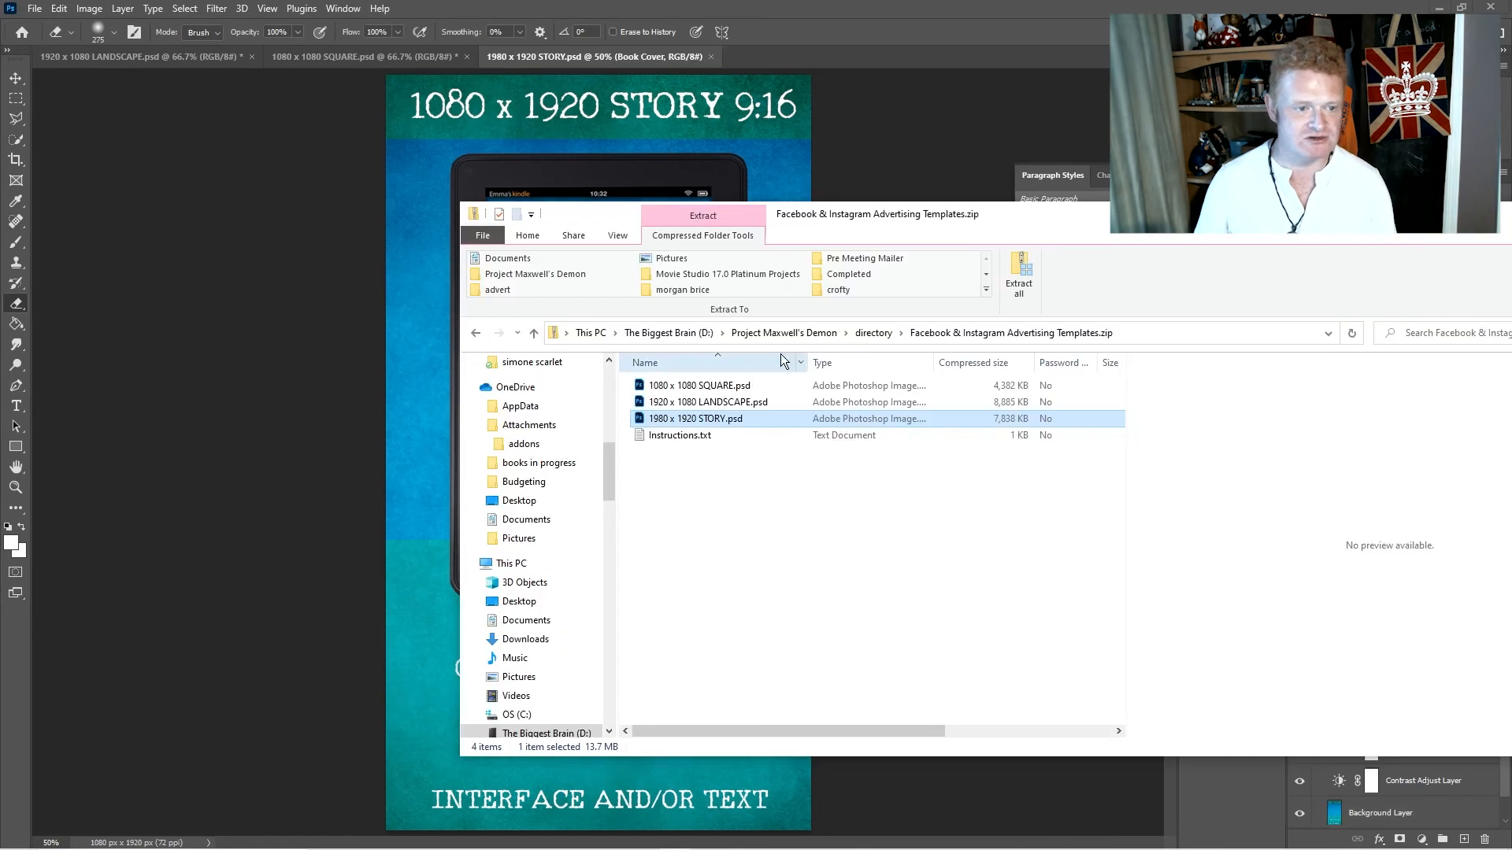
pyautogui.click(475, 332)
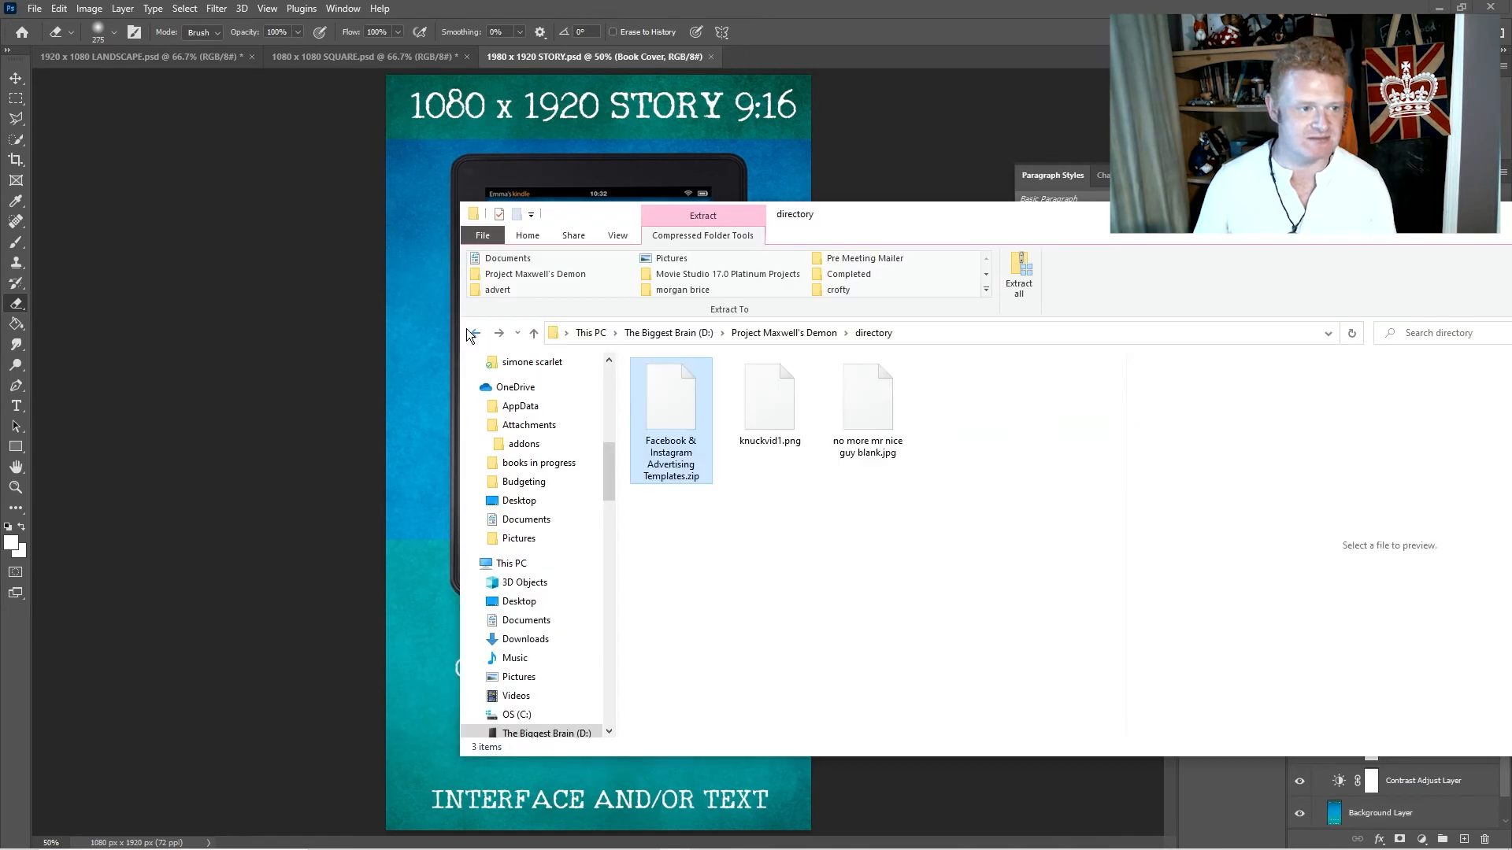
pyautogui.click(785, 490)
pyautogui.moveTo(848, 411); pyautogui.dragTo(377, 455)
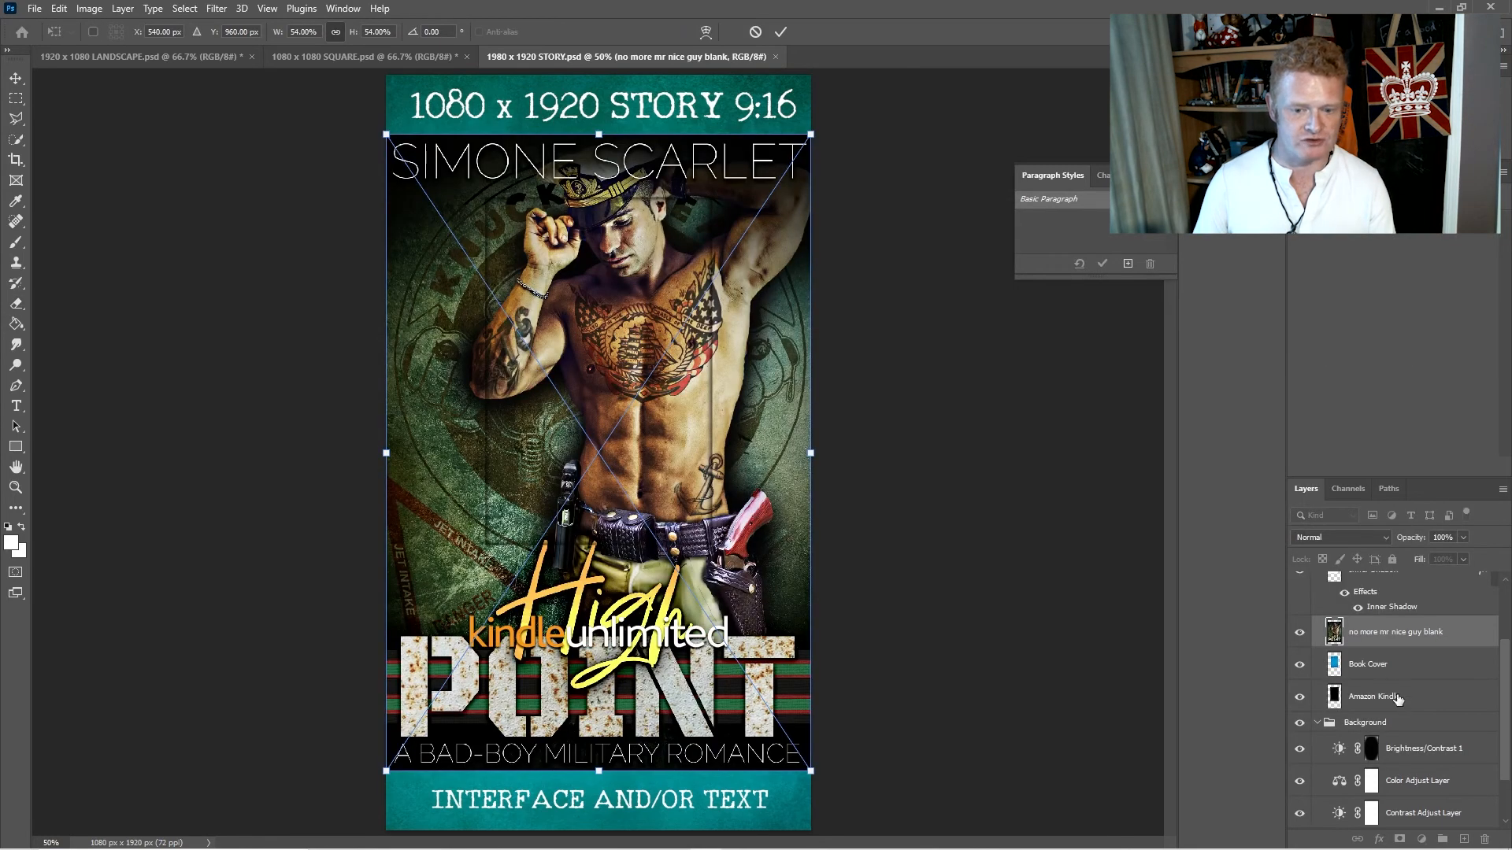
# - Scale the placed cover to about 28.85% width and 29.47% height so it fills the Kindle's screen
pyautogui.moveTo(830, 760); pyautogui.dragTo(682, 535)
pyautogui.moveTo(624, 476); pyautogui.dragTo(671, 470)
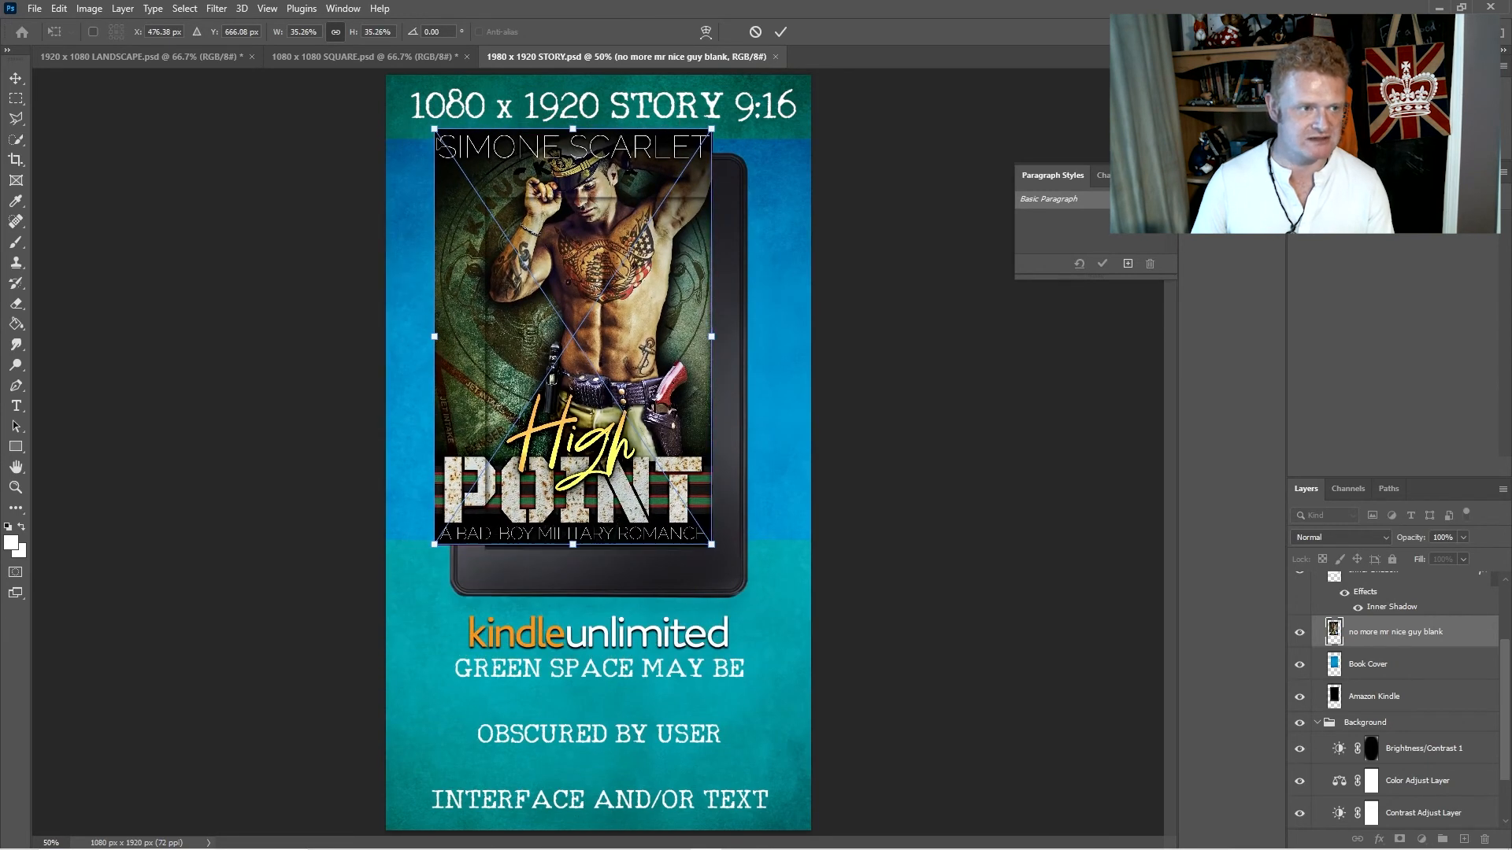
pyautogui.moveTo(433, 129); pyautogui.dragTo(488, 202)
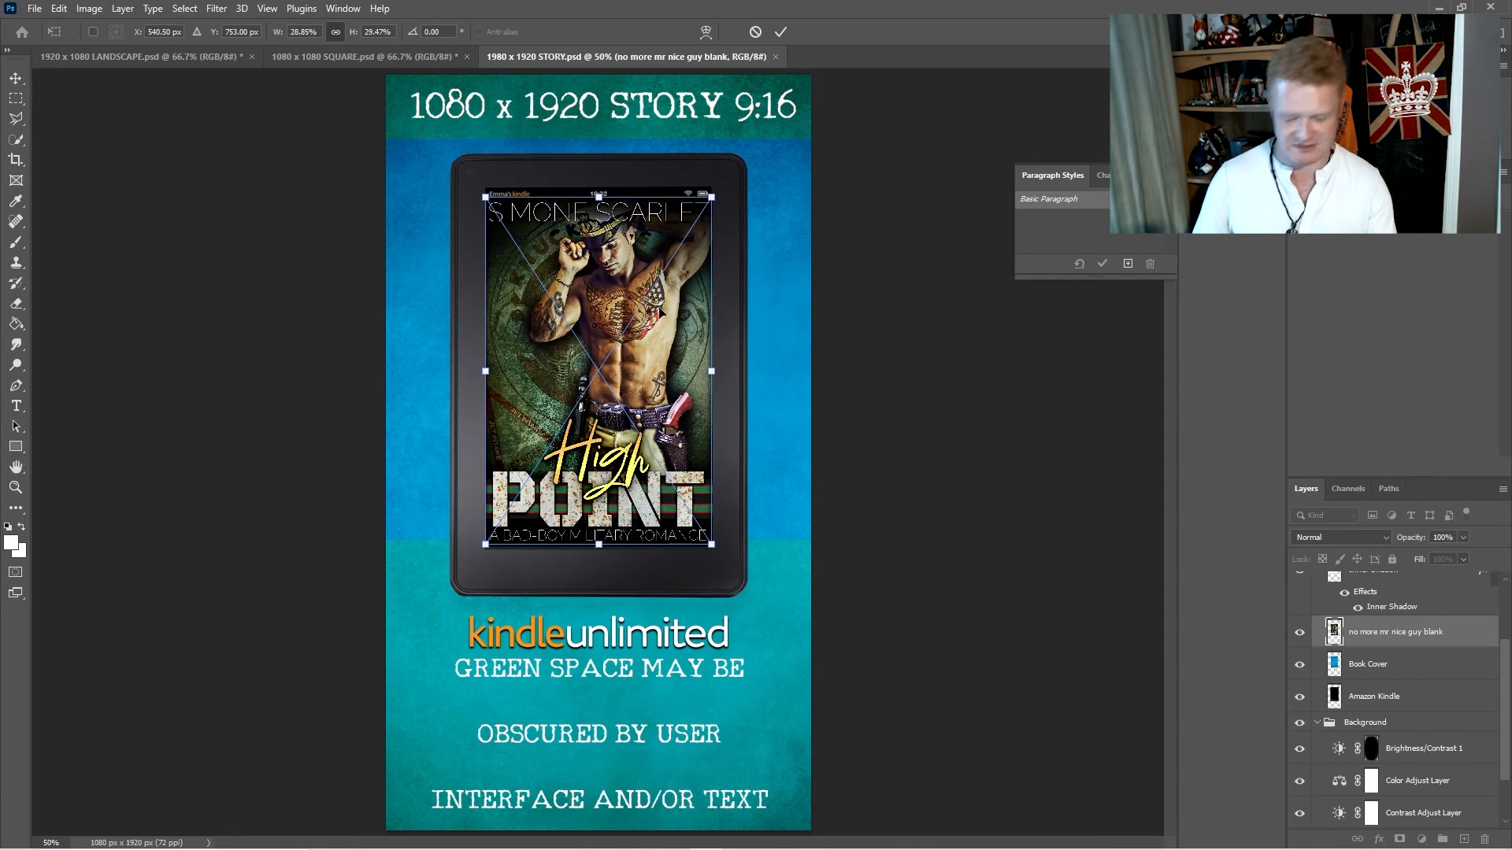
pyautogui.press('Return')
pyautogui.press('e')
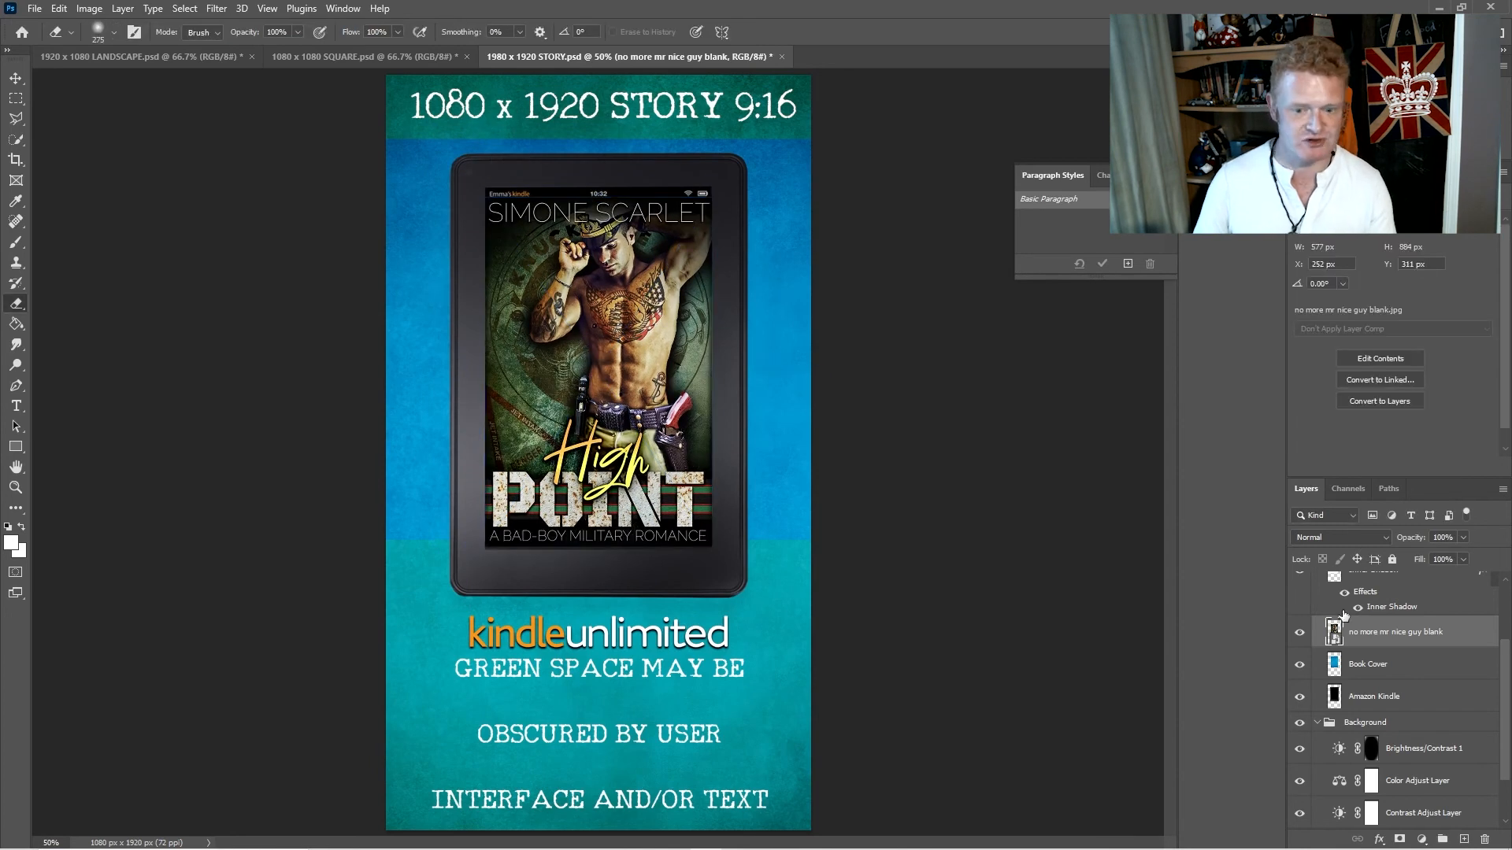
# - Place knuckvid1.png from the directory folder directly above the story document's Background Layer
pyautogui.scroll(-2, 1447, 788)
pyautogui.click(1421, 788)
pyautogui.hotkey('alt', 'Tab')
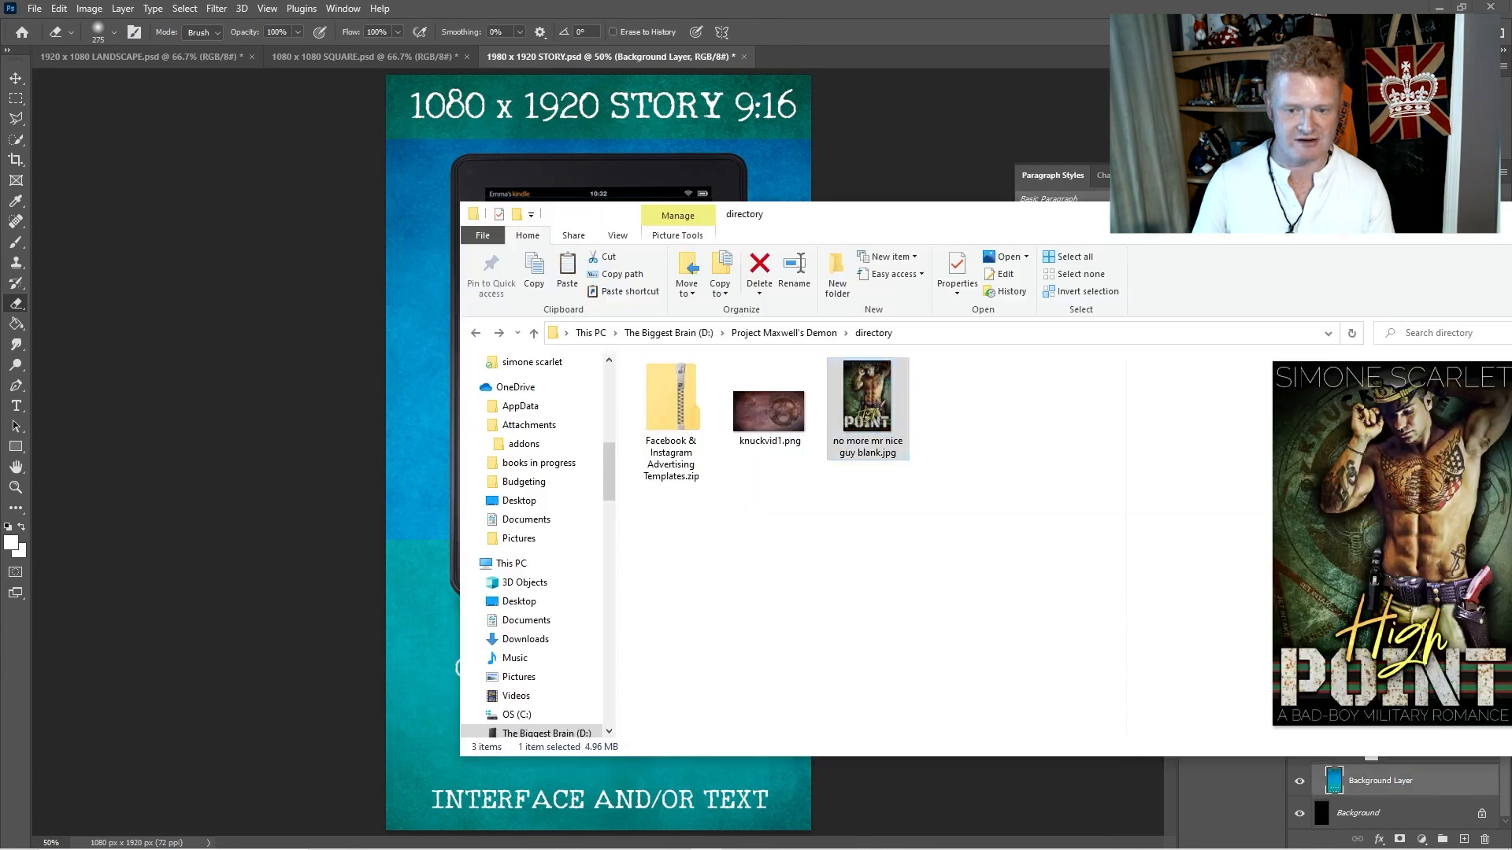
pyautogui.moveTo(772, 408); pyautogui.dragTo(350, 469)
# - Enlarge knuckvid1 to about 3492 x 1964 px and shift it so its emblem sits behind the Kindle, covering the whole canvas
pyautogui.moveTo(812, 336); pyautogui.dragTo(1187, 122)
pyautogui.moveTo(391, 567); pyautogui.dragTo(47, 756)
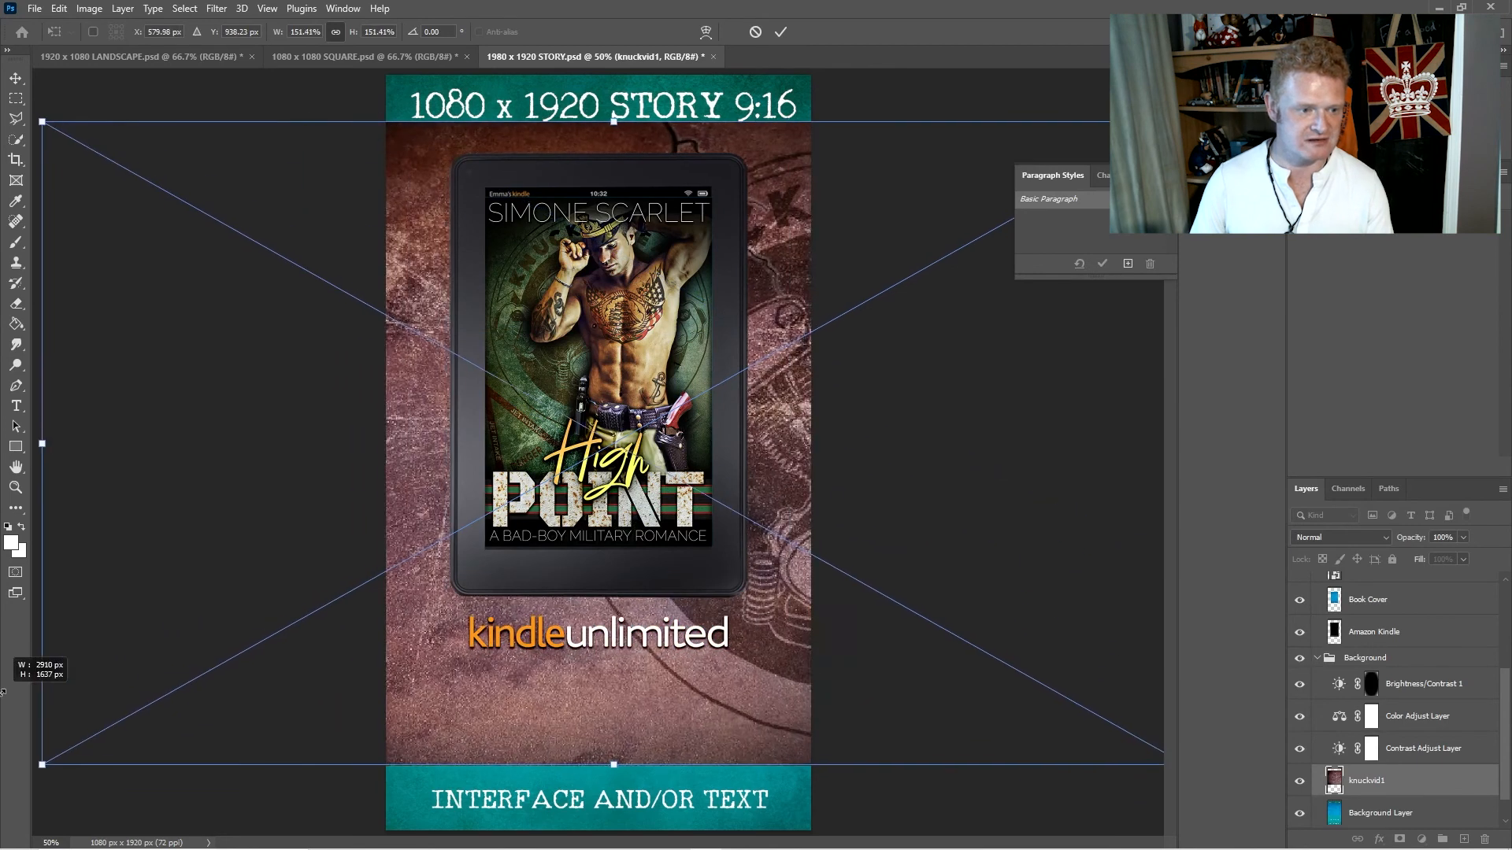
pyautogui.moveTo(1015, 496); pyautogui.dragTo(485, 581)
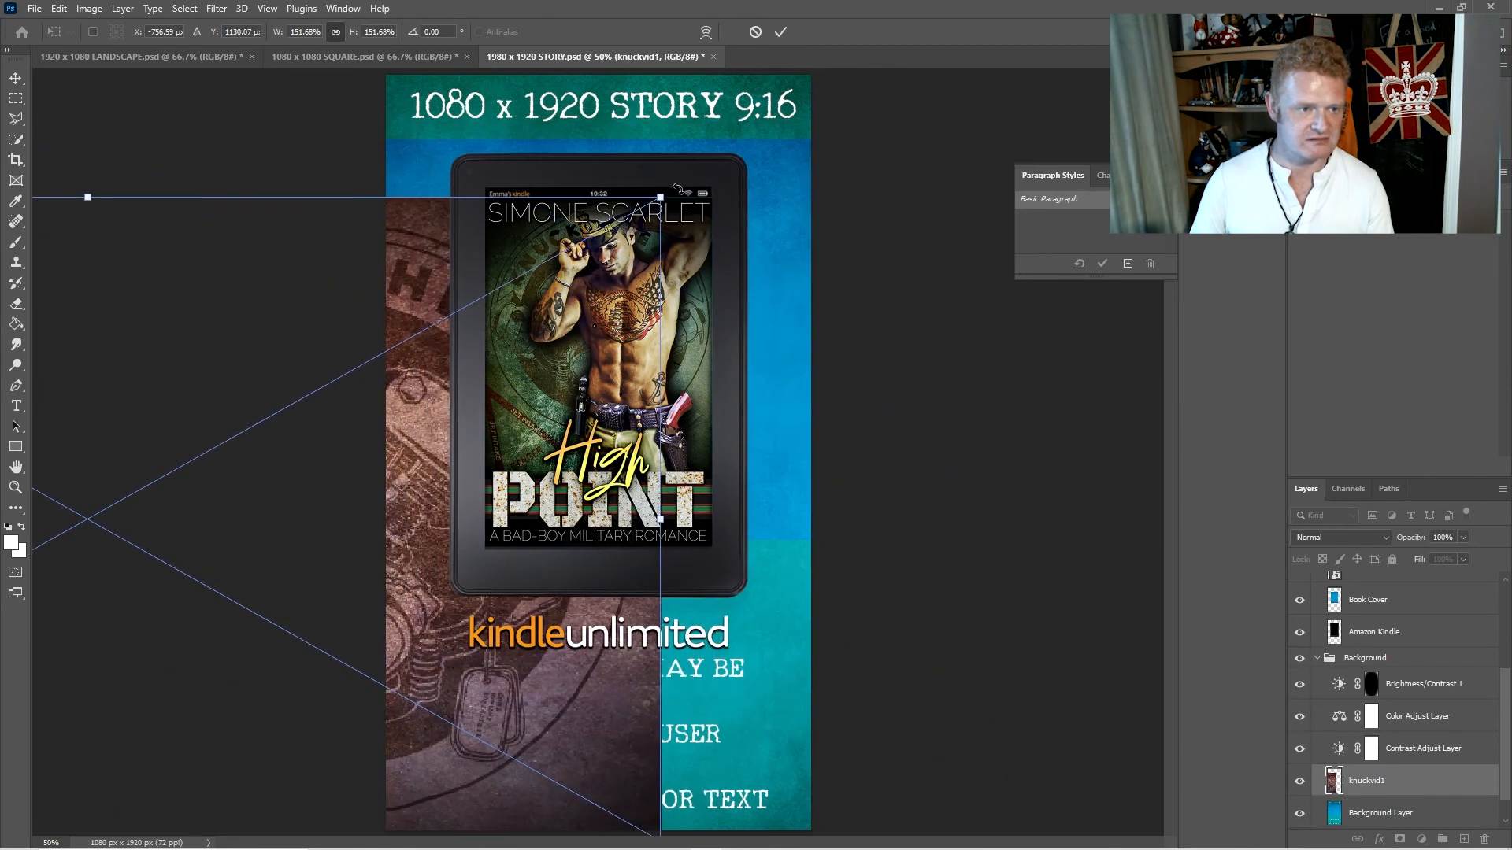
pyautogui.moveTo(659, 195); pyautogui.dragTo(929, 265)
pyautogui.press('Return')
pyautogui.press('e')
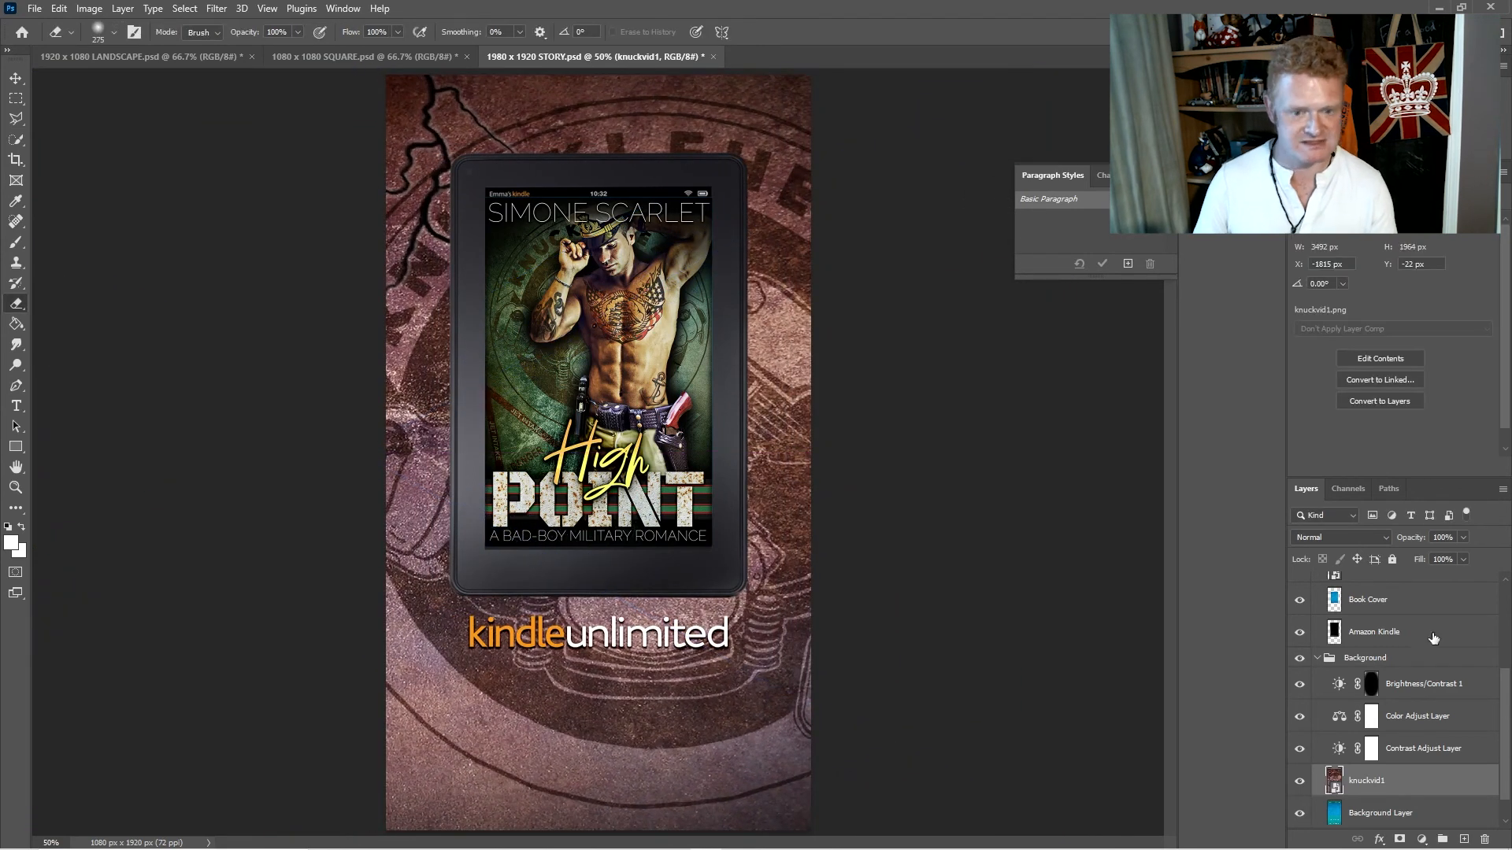
# - Set the story document's Color Adjust Layer to cyan-red -65, magenta-green +87 and yellow-blue +45
pyautogui.click(1421, 718)
pyautogui.moveTo(1373, 257); pyautogui.dragTo(1324, 257)
pyautogui.moveTo(1372, 309); pyautogui.dragTo(1439, 285)
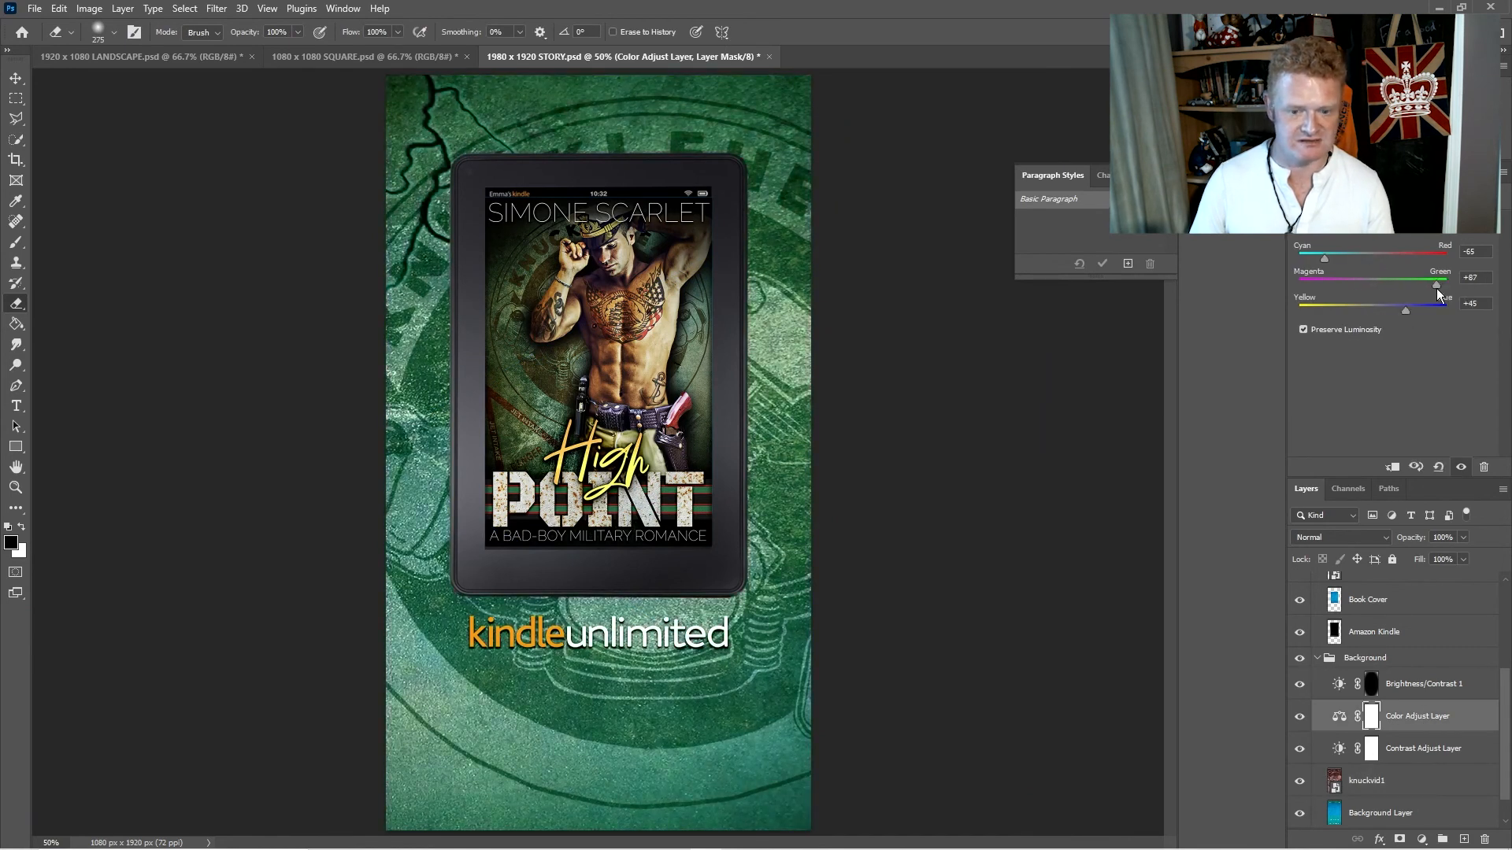
# - Set the story document's Contrast Adjust Layer to brightness -40 and contrast 67
pyautogui.click(1425, 747)
pyautogui.moveTo(1403, 298); pyautogui.dragTo(1456, 303)
pyautogui.moveTo(1389, 267)
pyautogui.mouseDown()
pyautogui.moveTo(1349, 263)
pyautogui.moveTo(1368, 260)
pyautogui.mouseUp()
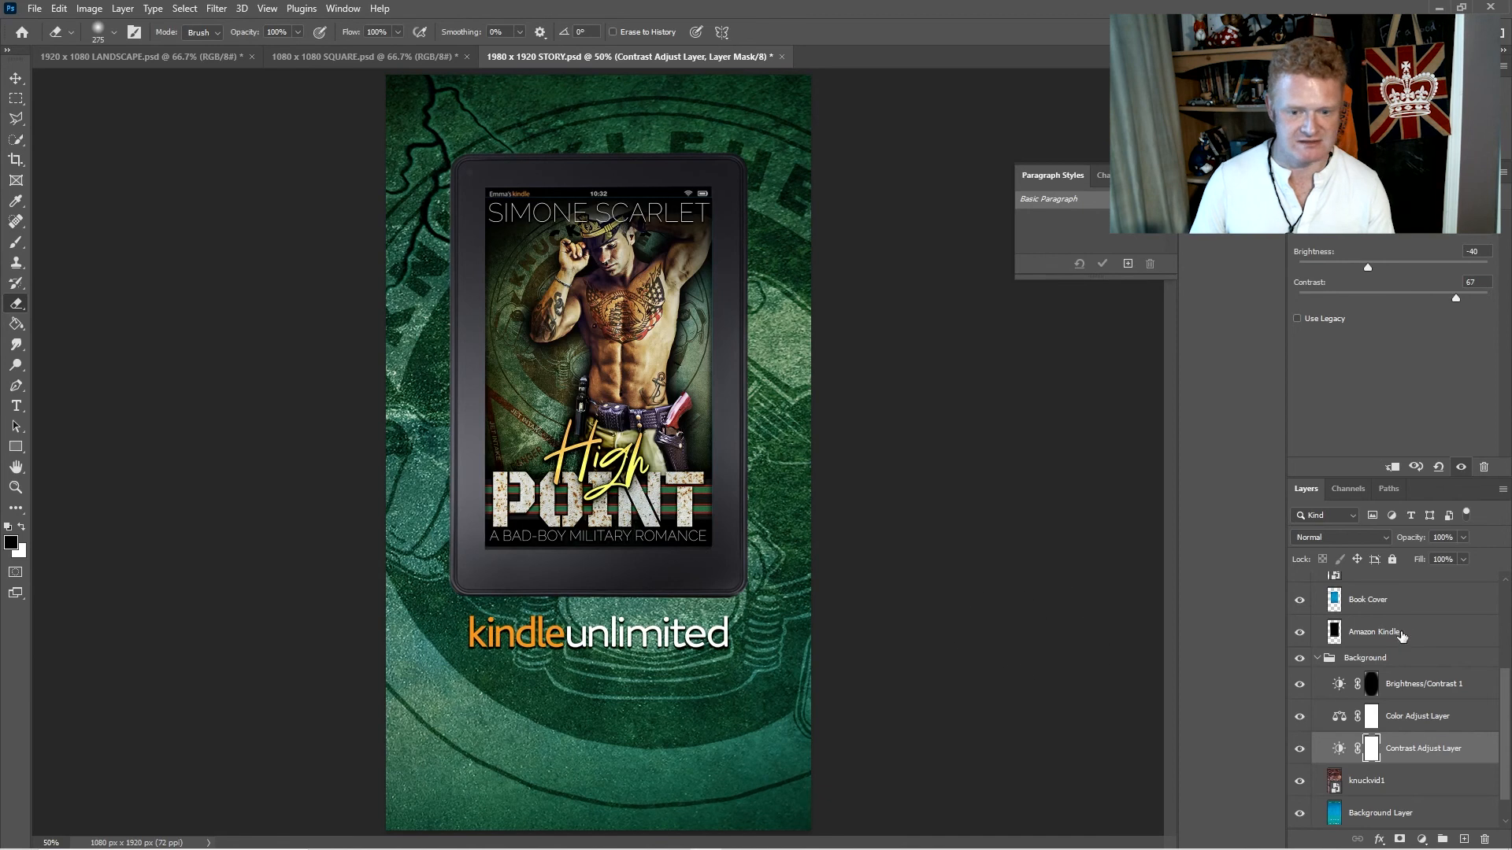
# - Move the Kindle Unlimited Logo to about X 383 px, Y 1353 px, and hide its layer
pyautogui.scroll(3, 1411, 638)
pyautogui.click(1398, 589)
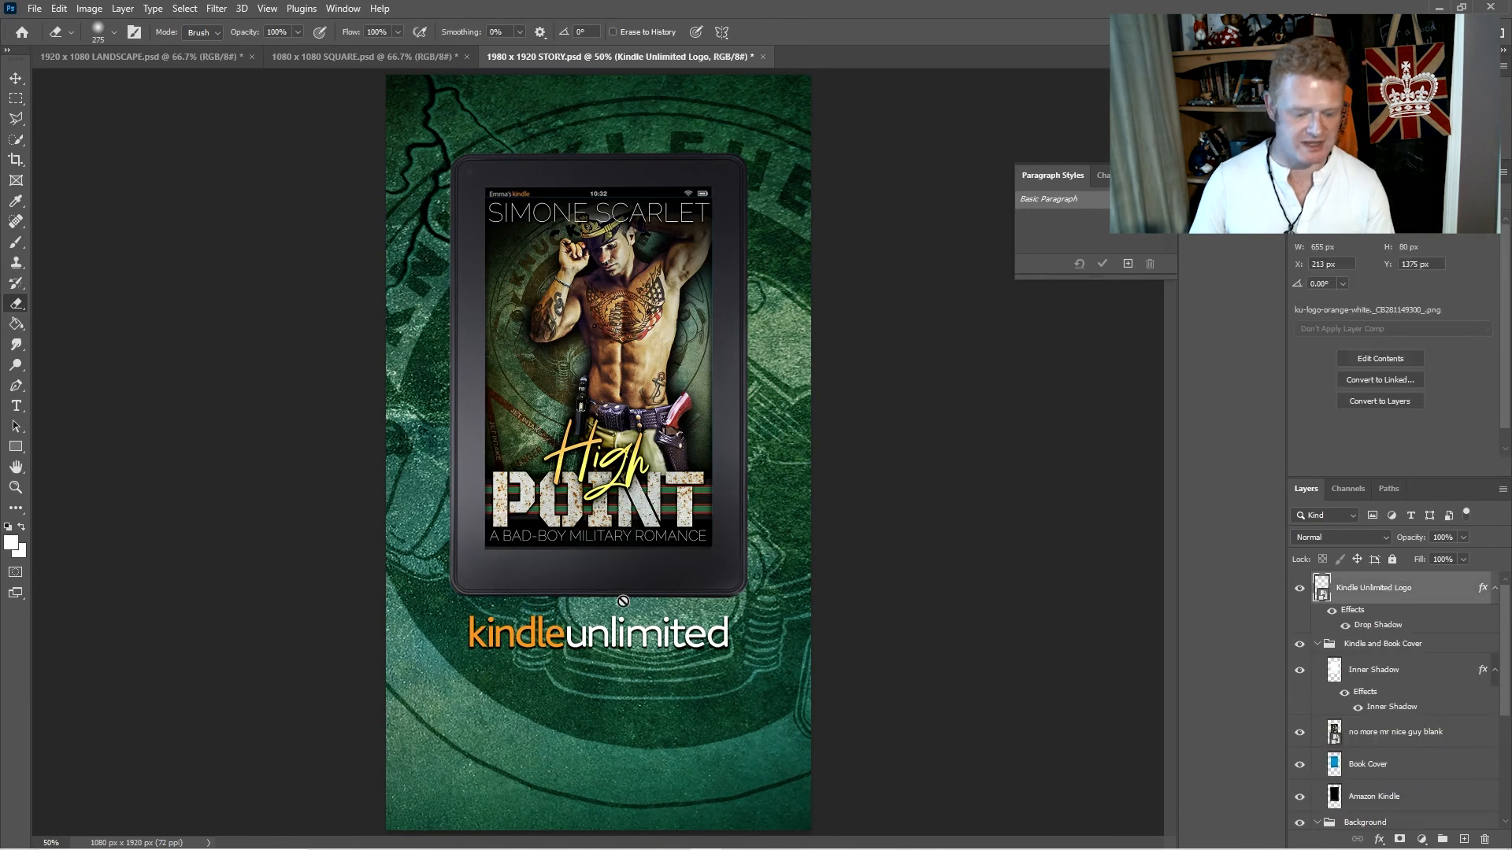
pyautogui.hotkey('ctrl', 't')
pyautogui.moveTo(614, 639)
pyautogui.mouseDown()
pyautogui.moveTo(607, 753)
pyautogui.moveTo(595, 145)
pyautogui.moveTo(604, 588)
pyautogui.moveTo(660, 655)
pyautogui.moveTo(665, 627)
pyautogui.mouseUp()
pyautogui.press('Return')
pyautogui.press('e')
pyautogui.click(1298, 593)
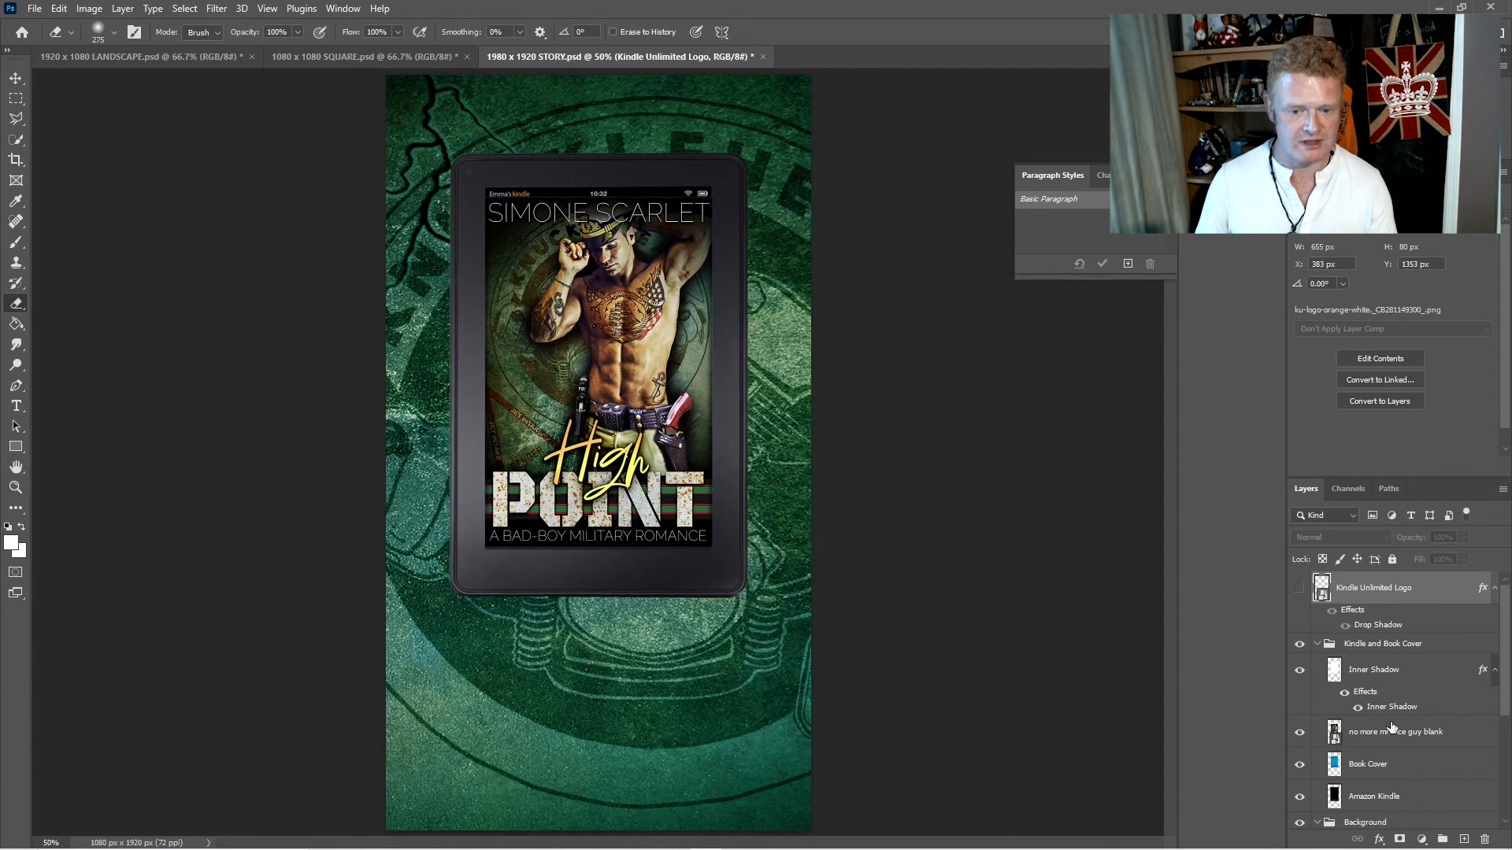
# - Paste the copied ocean picture as a new layer directly above knuckvid1
pyautogui.scroll(-3, 1409, 732)
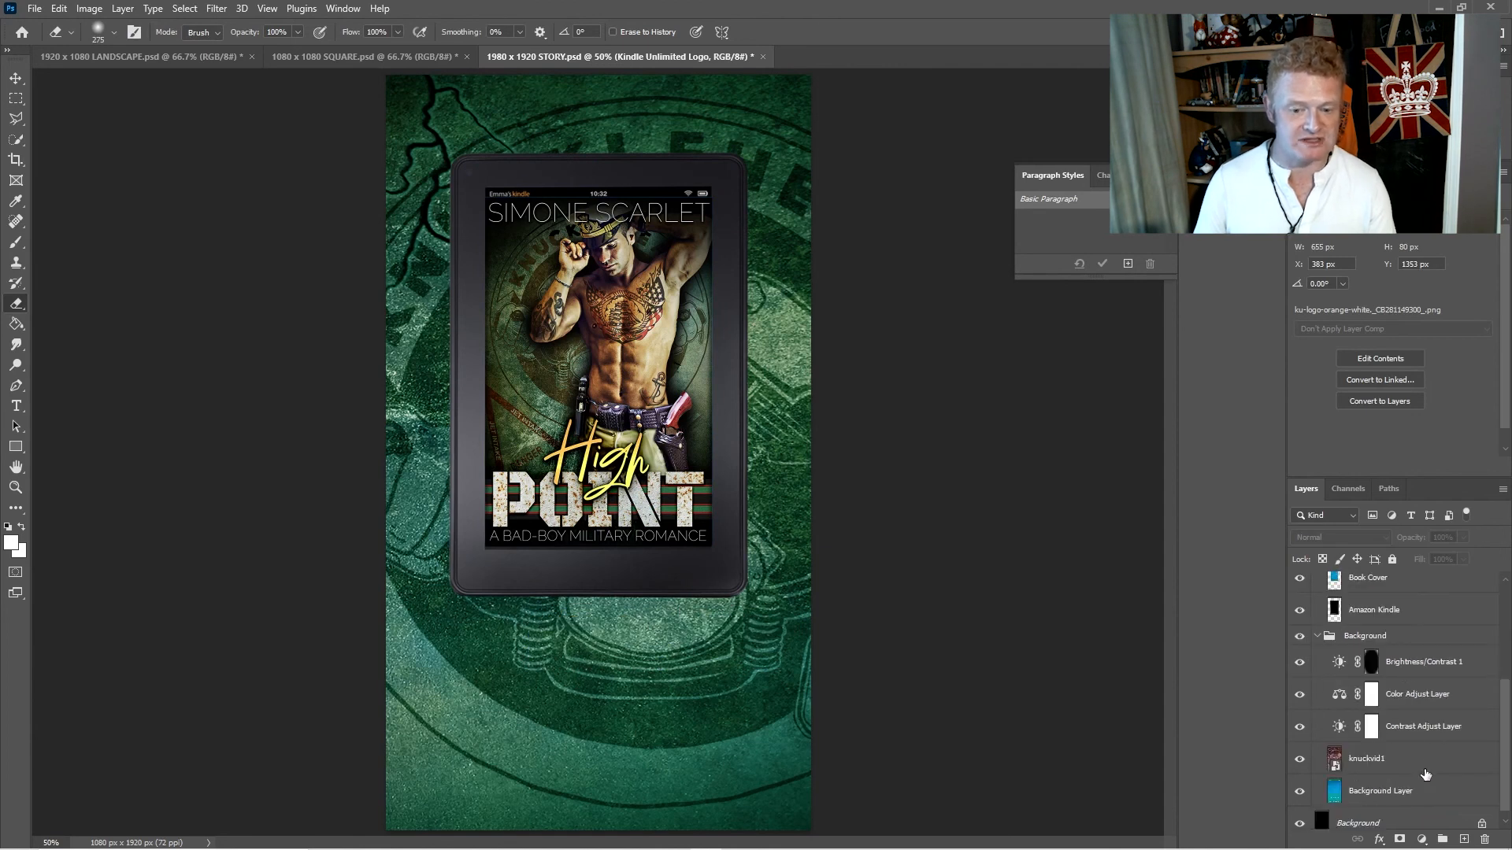
pyautogui.click(1430, 758)
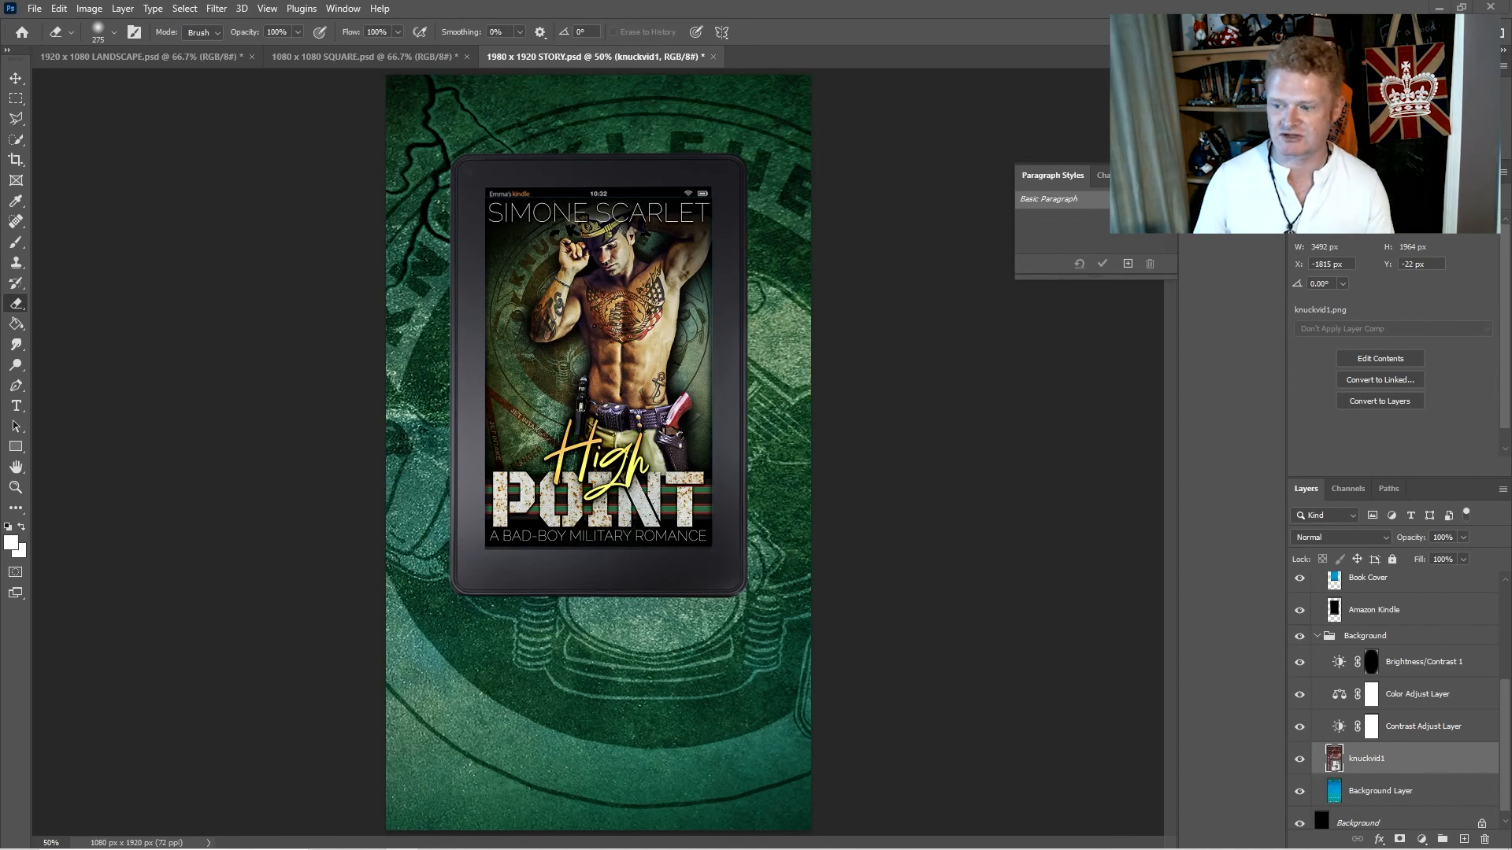
pyautogui.hotkey('ctrl', 'v')
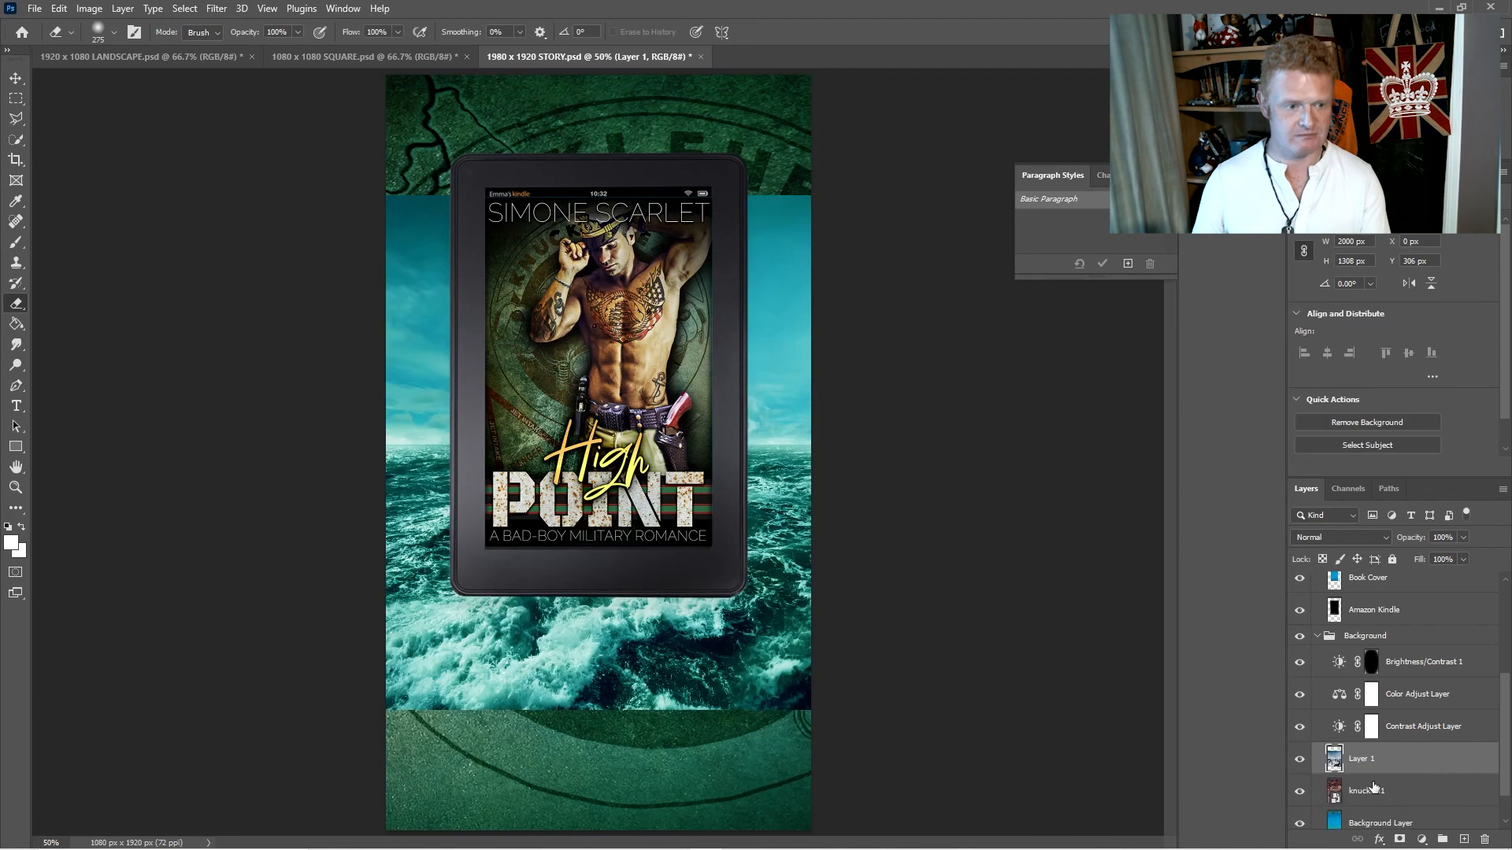
# - Enlarge the pasted ocean layer to about 151% and position it to cover the whole story canvas
pyautogui.hotkey('ctrl', 't')
pyautogui.moveTo(383, 189); pyautogui.dragTo(161, 50)
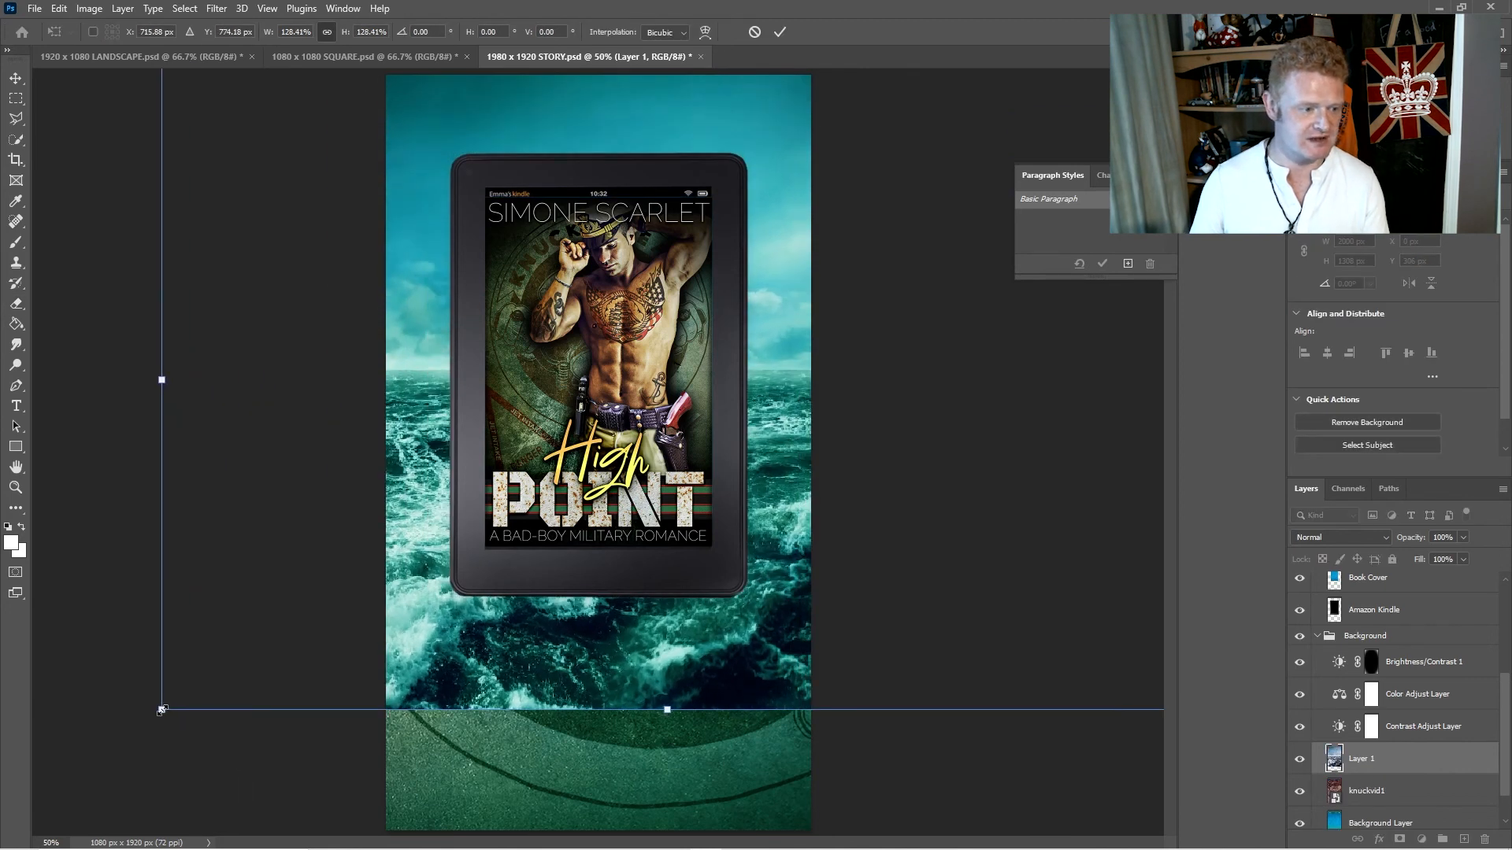
pyautogui.moveTo(162, 710); pyautogui.dragTo(16, 826)
pyautogui.moveTo(326, 724); pyautogui.dragTo(550, 731)
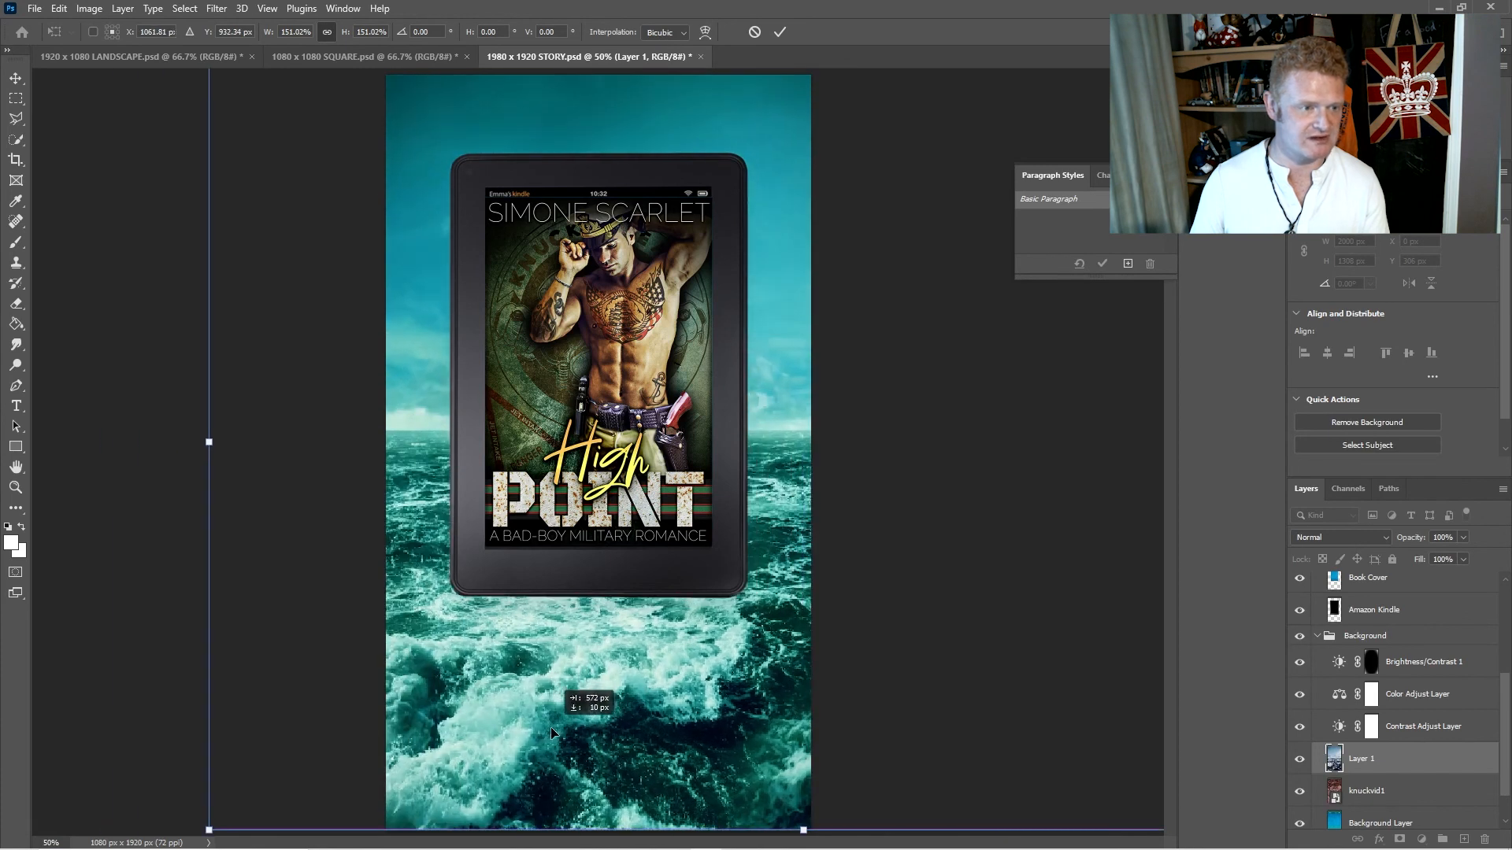
pyautogui.press('Return')
pyautogui.press('e')
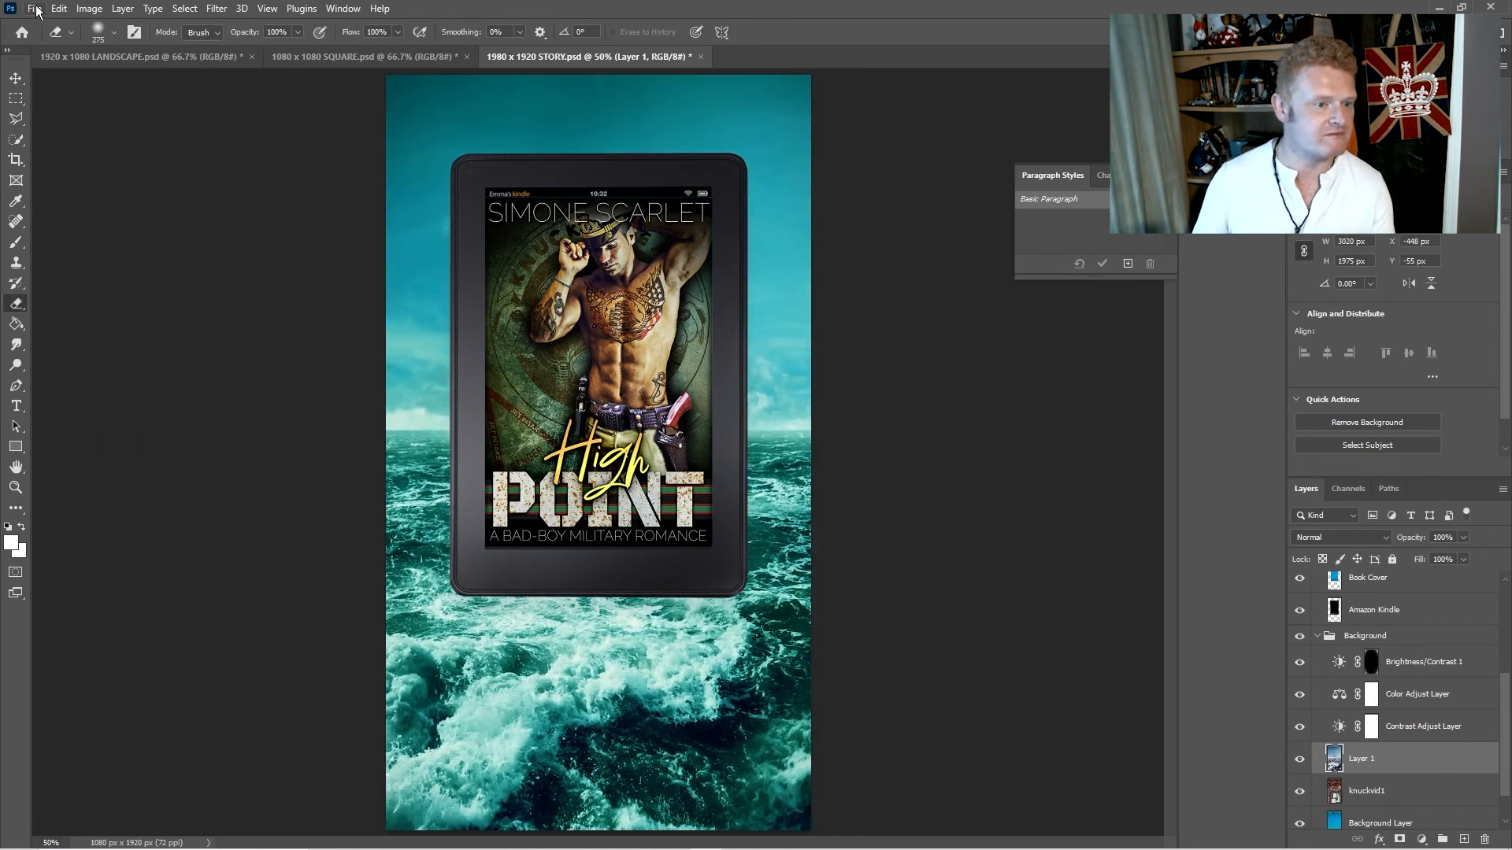
# - Save a JPEG copy of the story document as "High Point Cover story Ad.jpg"
pyautogui.click(35, 10)
pyautogui.click(117, 215)
pyautogui.click(425, 363)
pyautogui.click(224, 480)
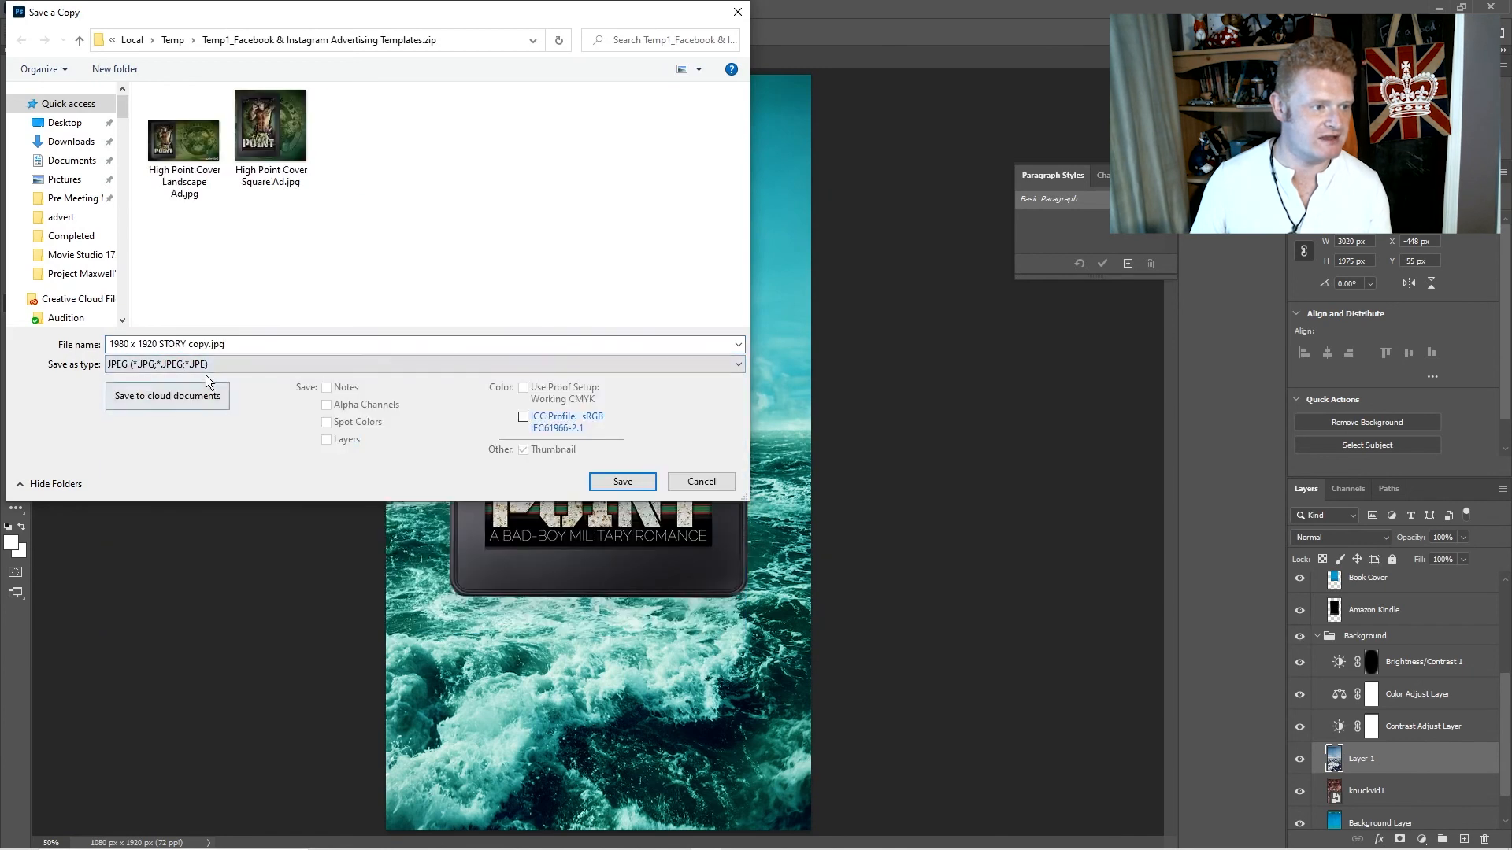
pyautogui.click(258, 154)
pyautogui.doubleClick(197, 345)
pyautogui.write('ory Ad')
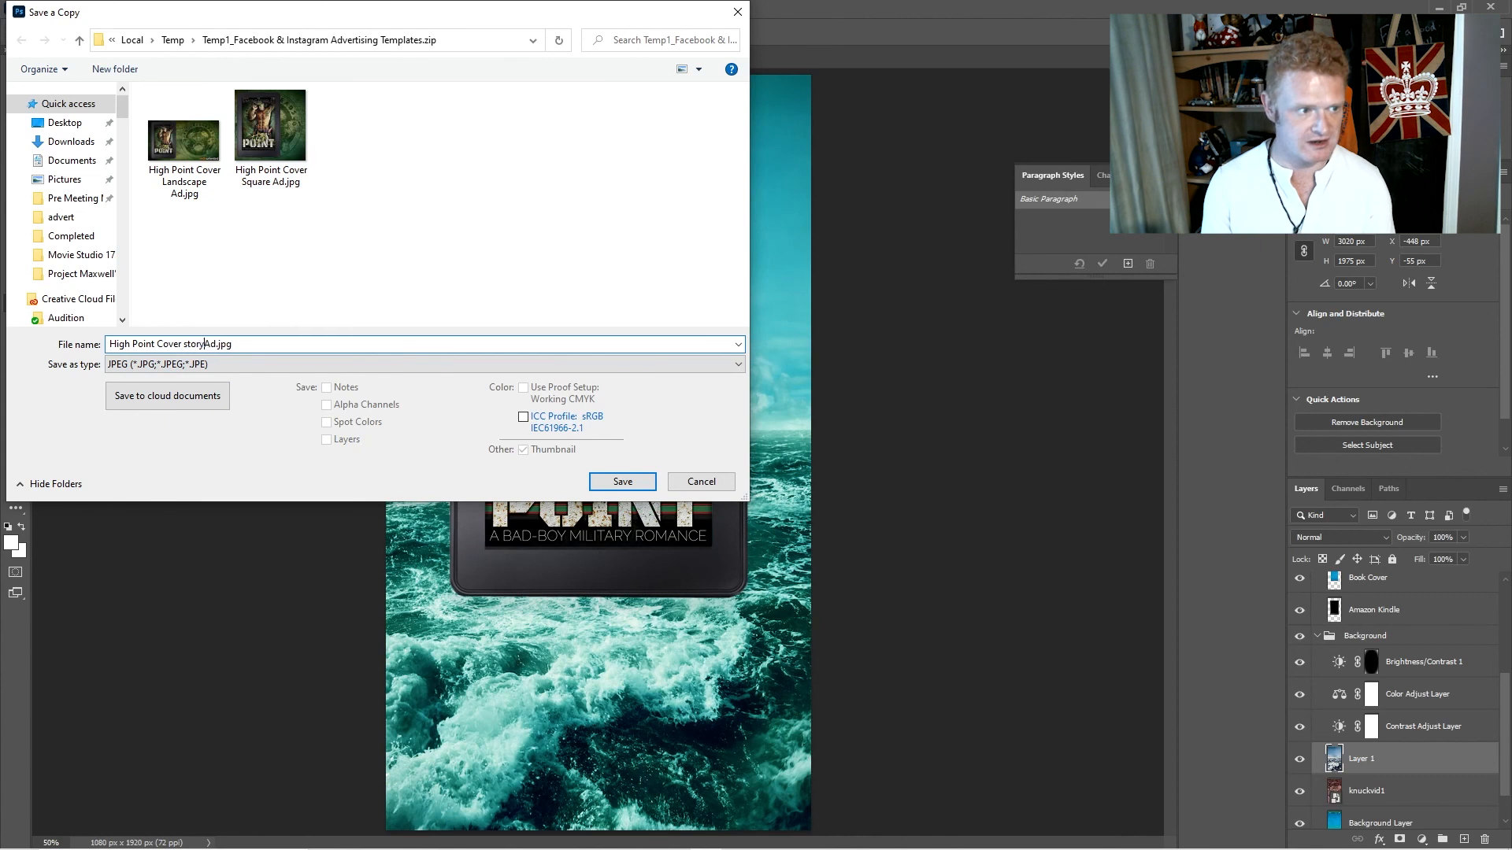
pyautogui.click(639, 483)
pyautogui.click(839, 219)
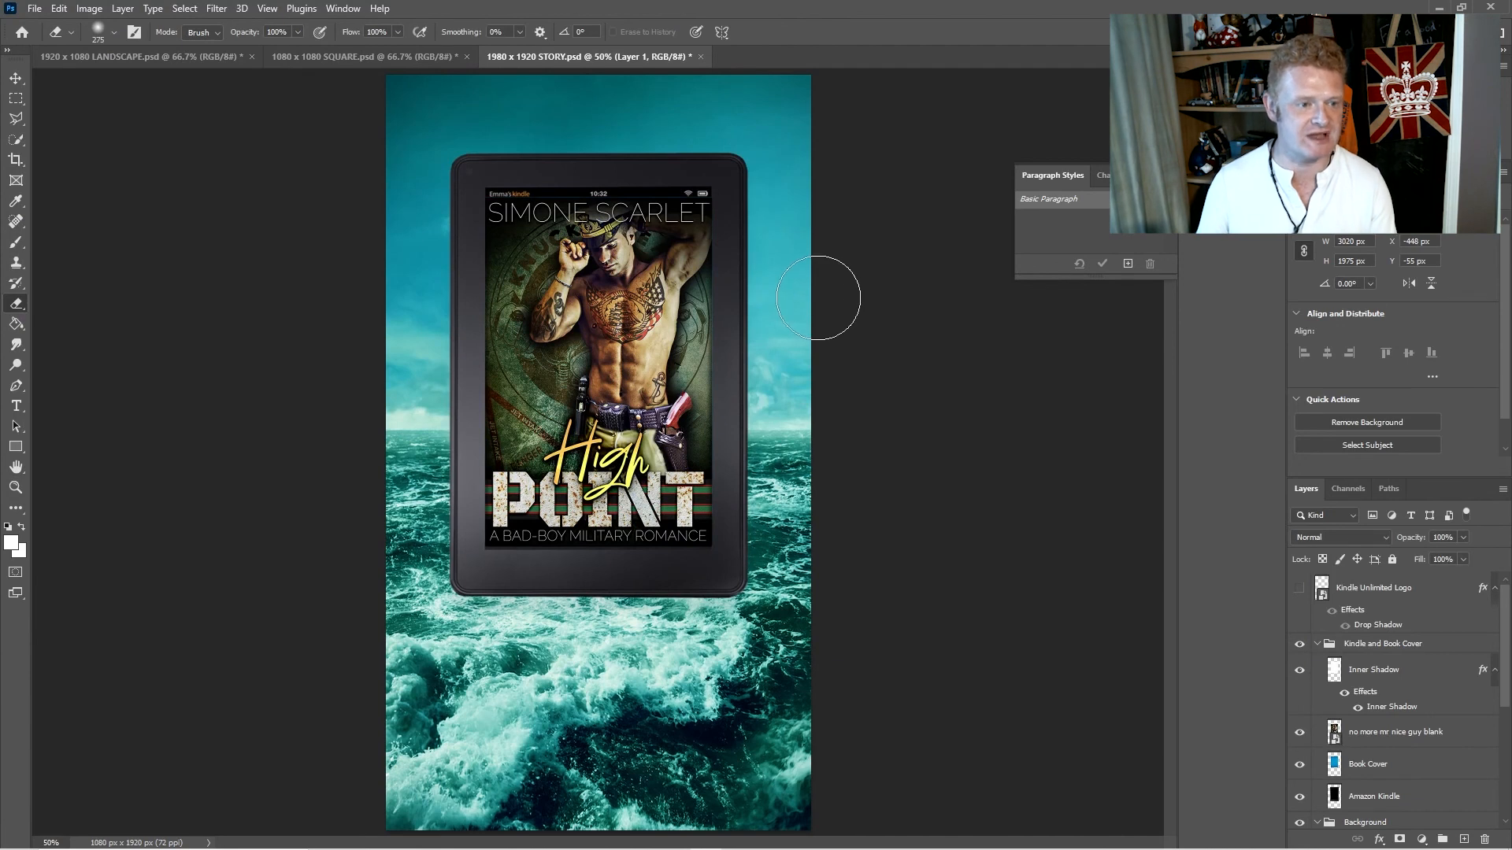
# - Compare the finished square, landscape and story ads by viewing each document in turn
pyautogui.click(389, 55)
pyautogui.click(172, 58)
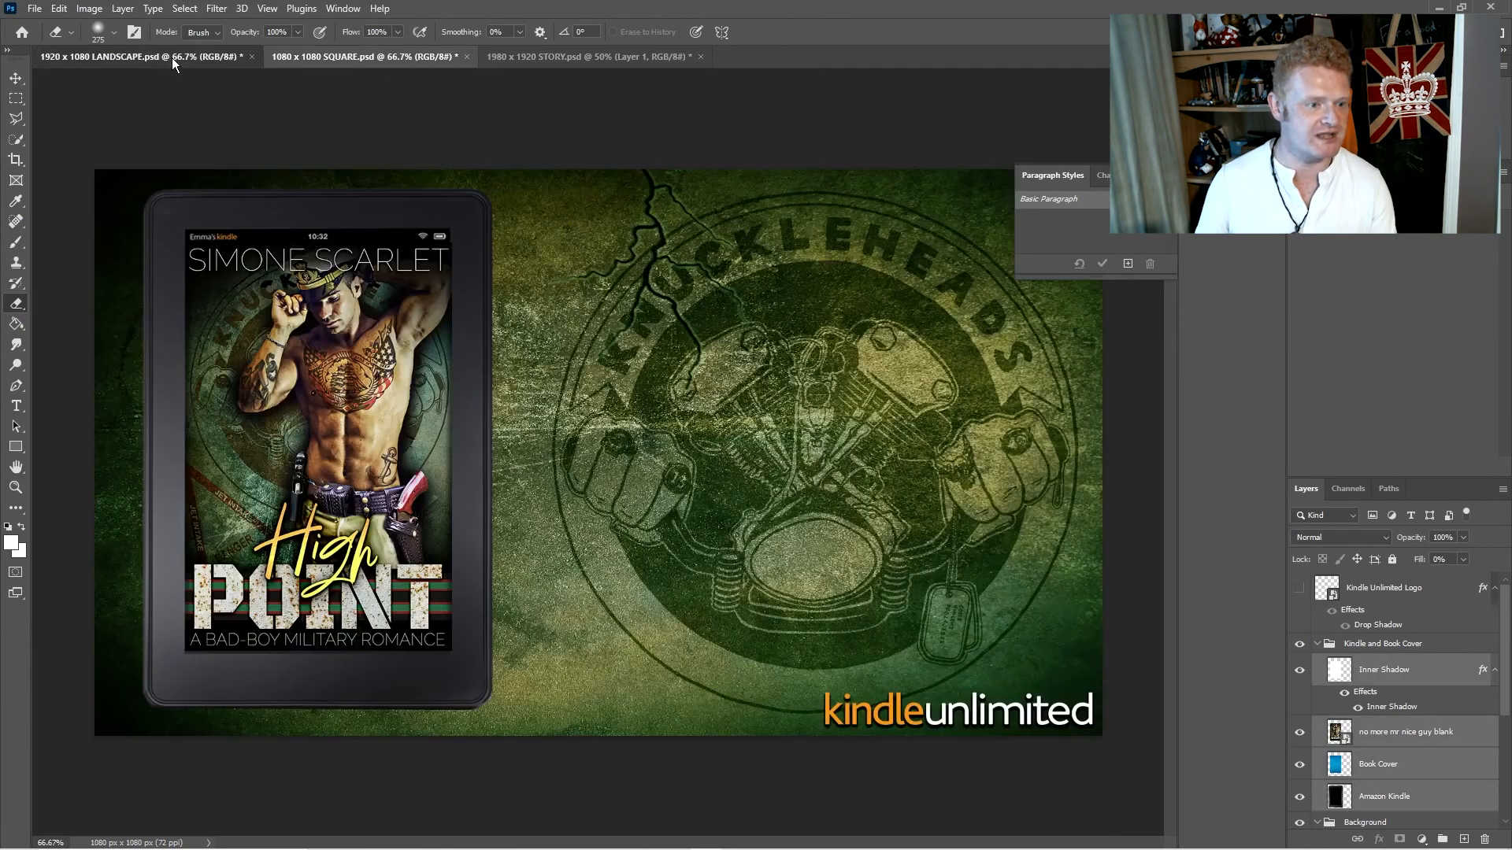
pyautogui.click(540, 55)
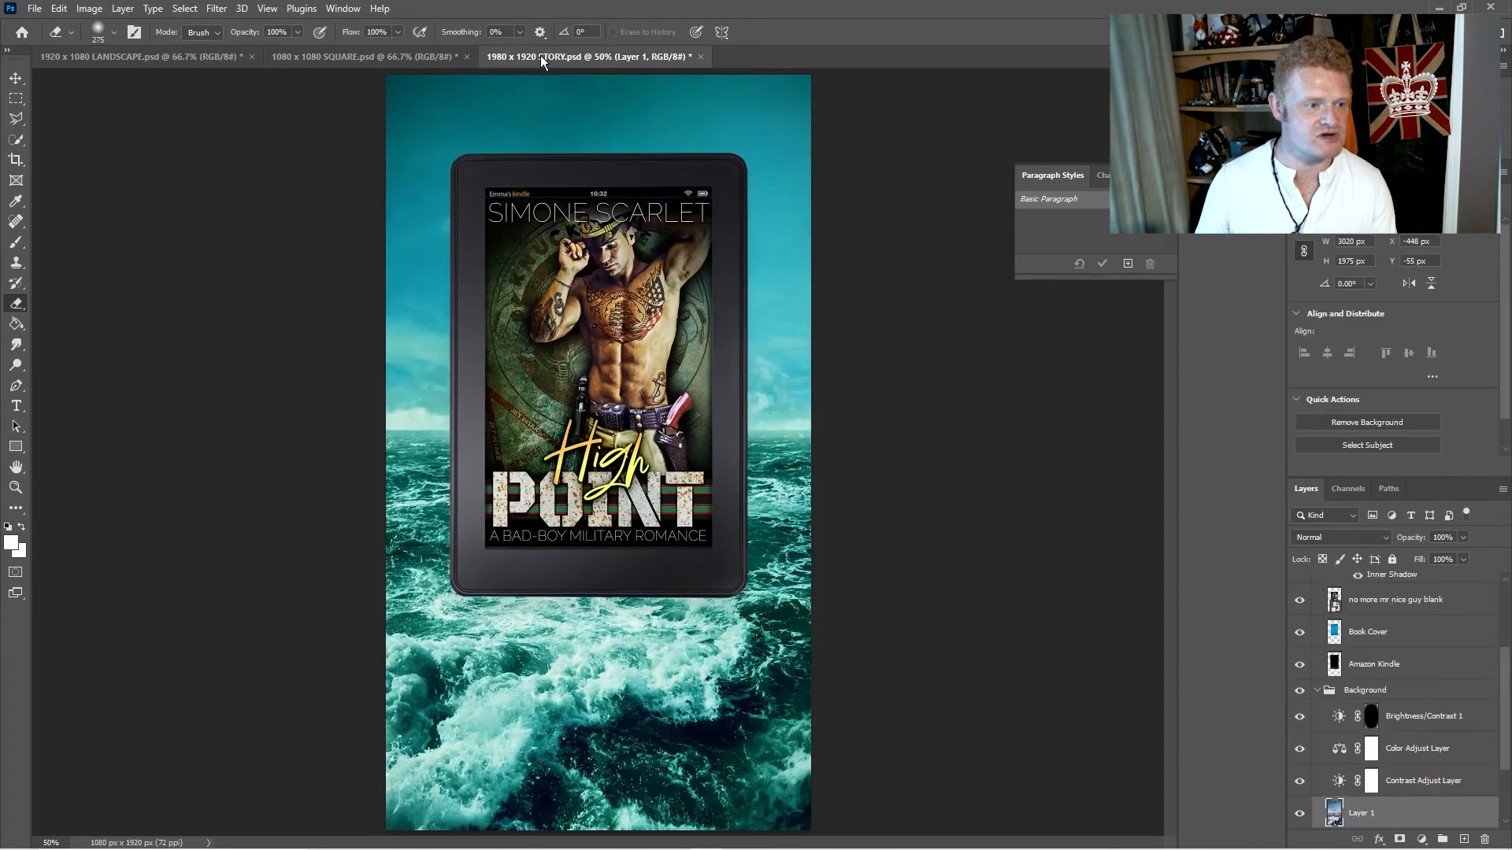
pyautogui.click(377, 50)
pyautogui.click(206, 54)
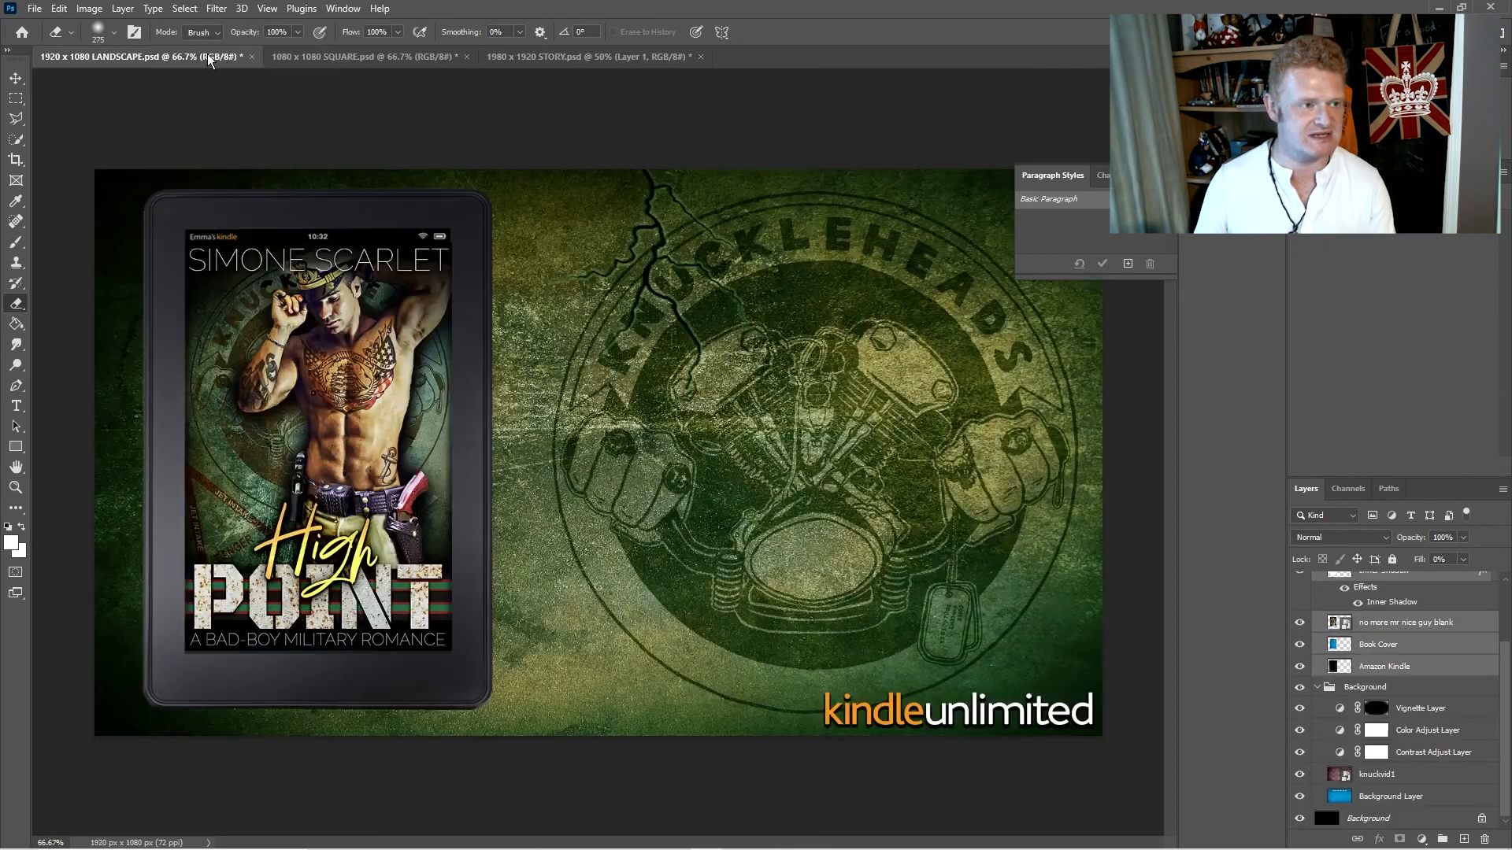
pyautogui.click(553, 57)
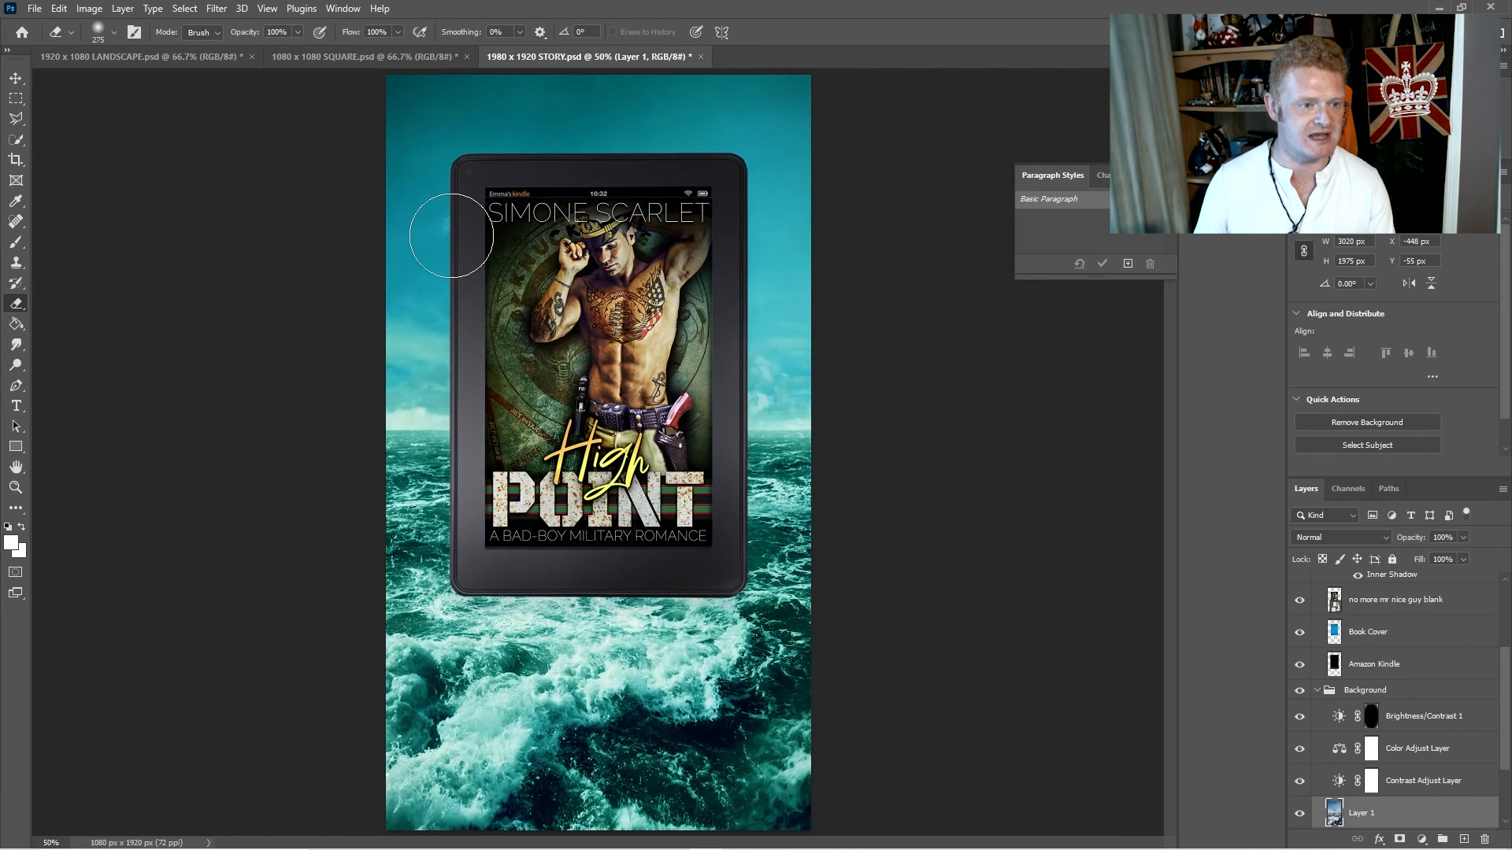